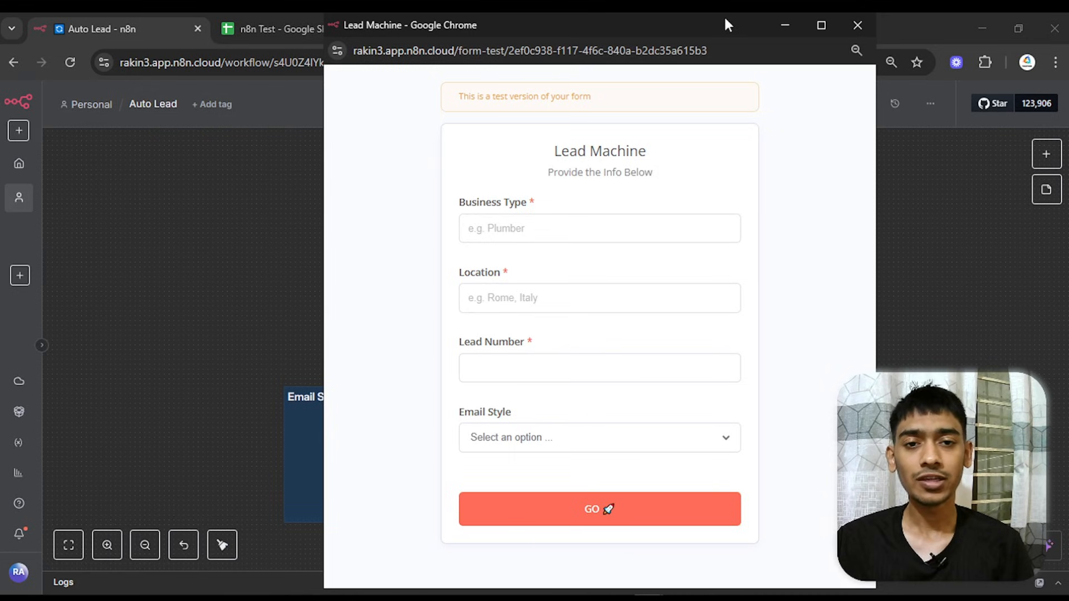
- Move and narrow the Lead Machine form window, then enter business type Real Estate and location New York, USA
drag(723, 23, 448, 26)
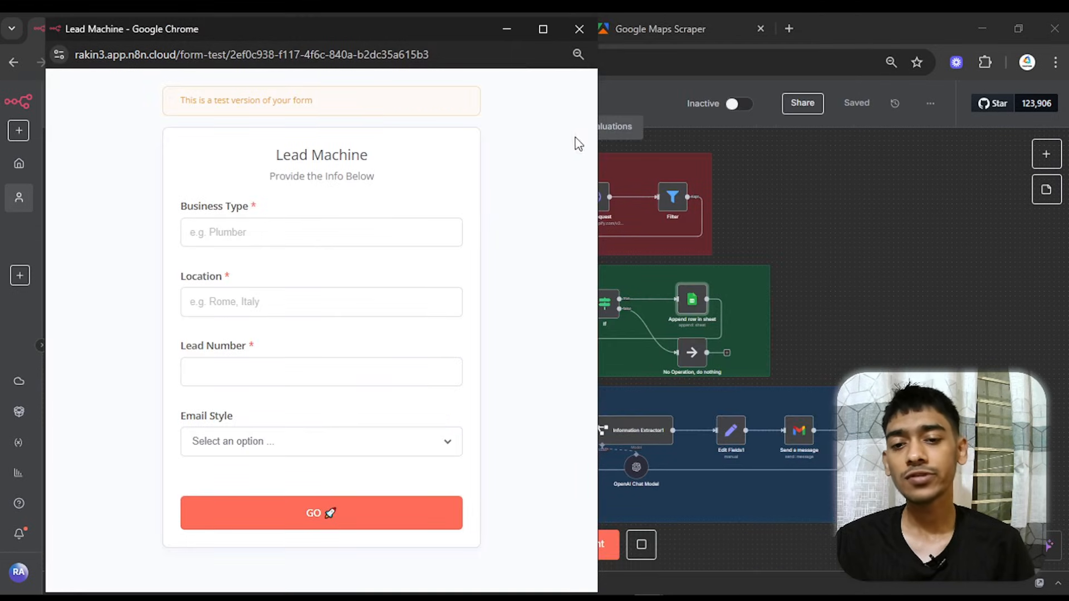
drag(592, 150, 499, 144)
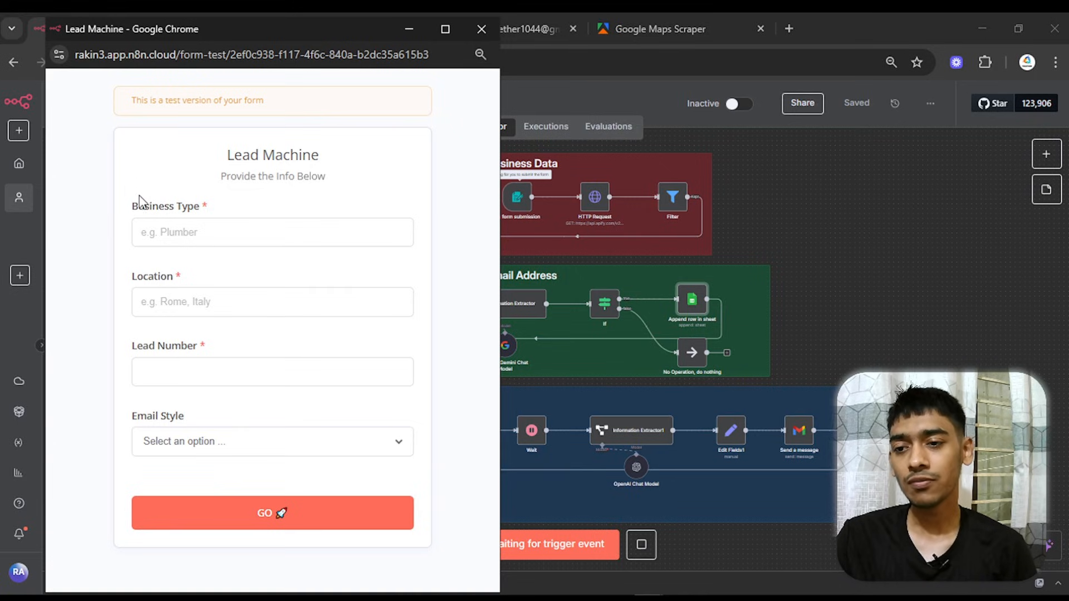
click(207, 233)
text(Real Estate)
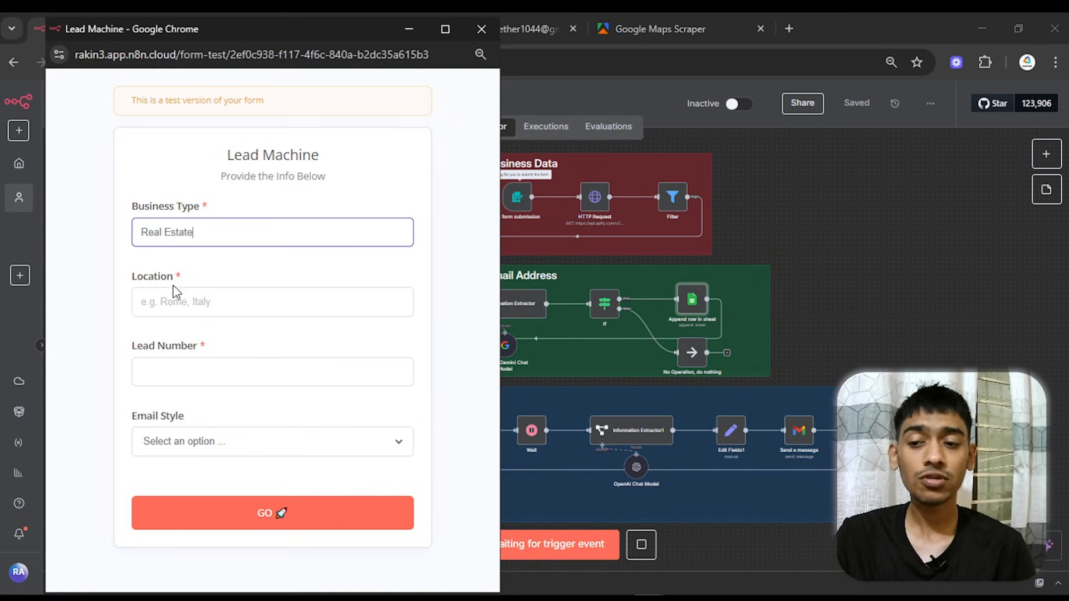
click(192, 301)
text(N)
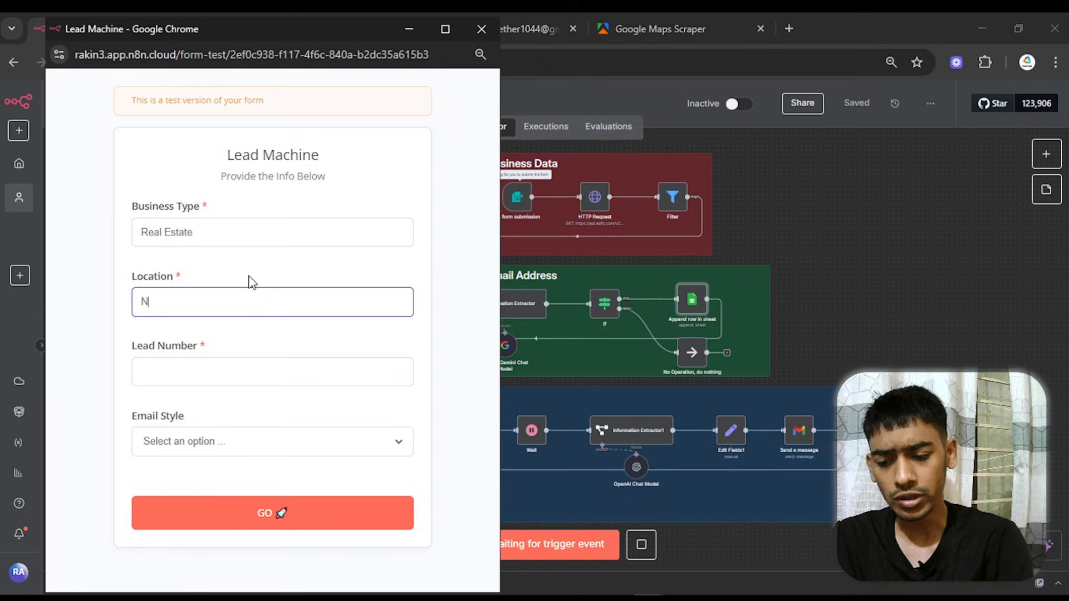
text(ew York, USA)
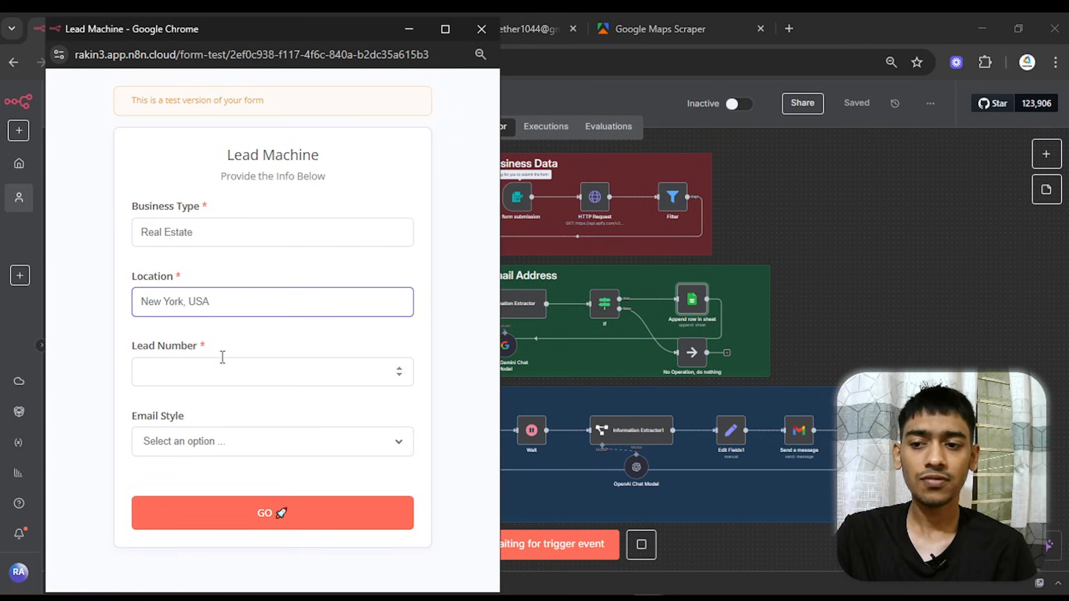
- Set the lead number to 5 and the email style to Professional, then submit the form and minimize its window
click(220, 368)
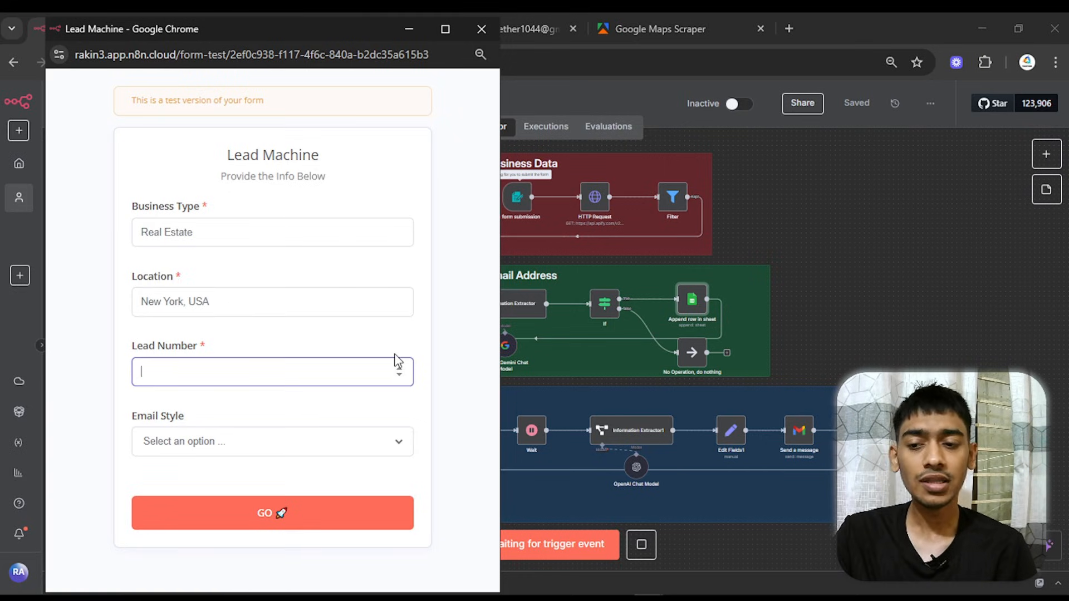
text(1)
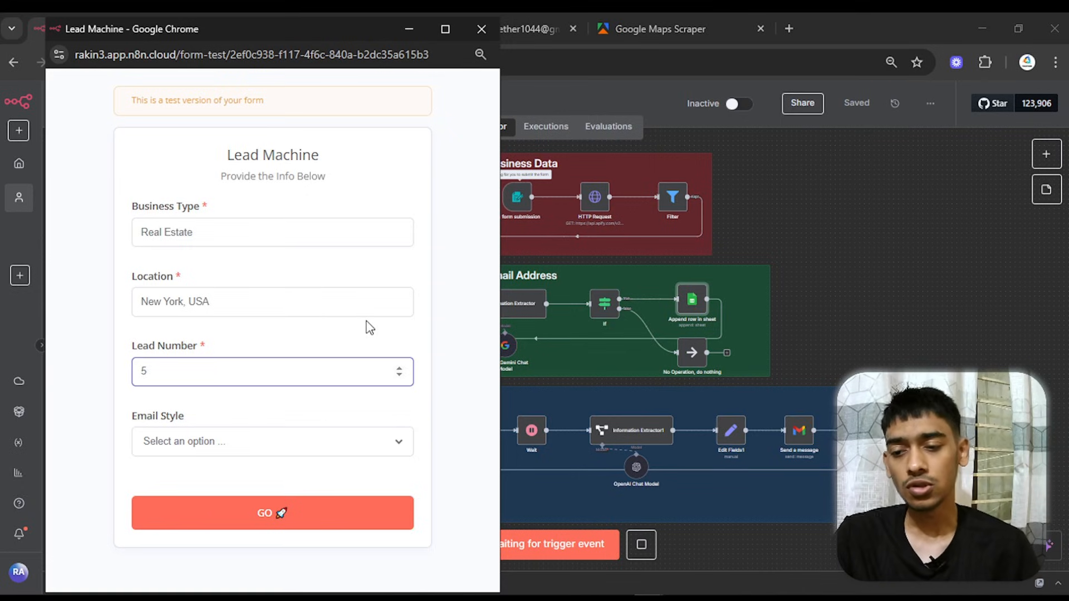
click(188, 446)
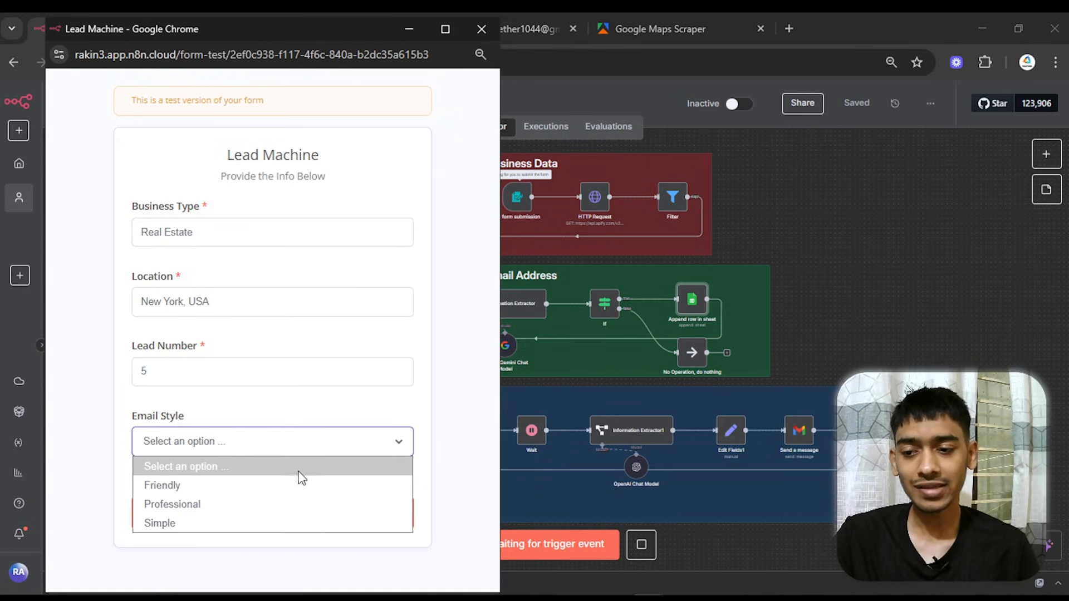
click(198, 505)
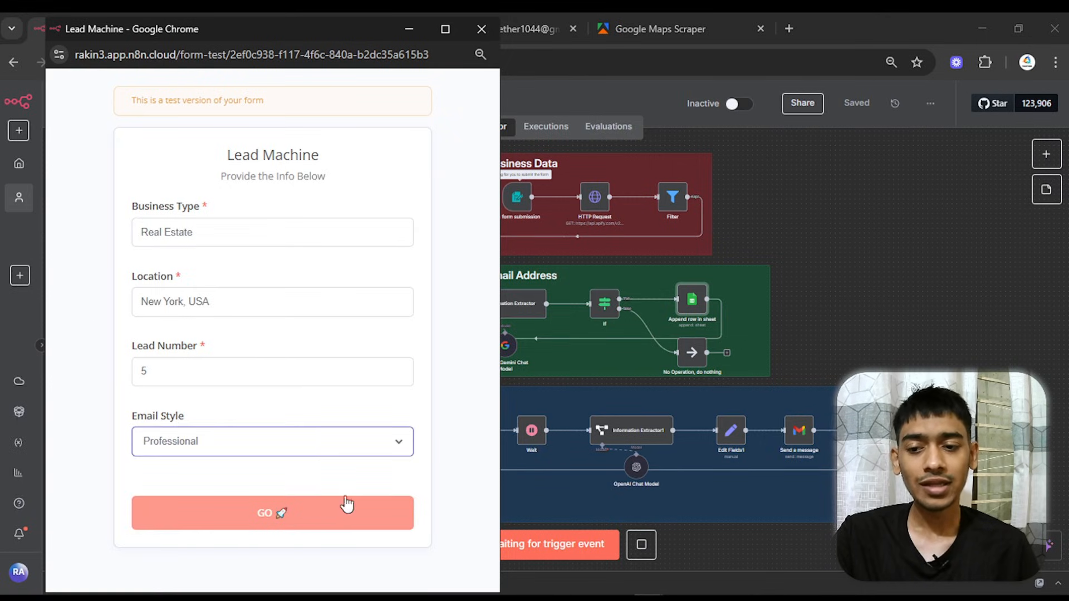
click(260, 525)
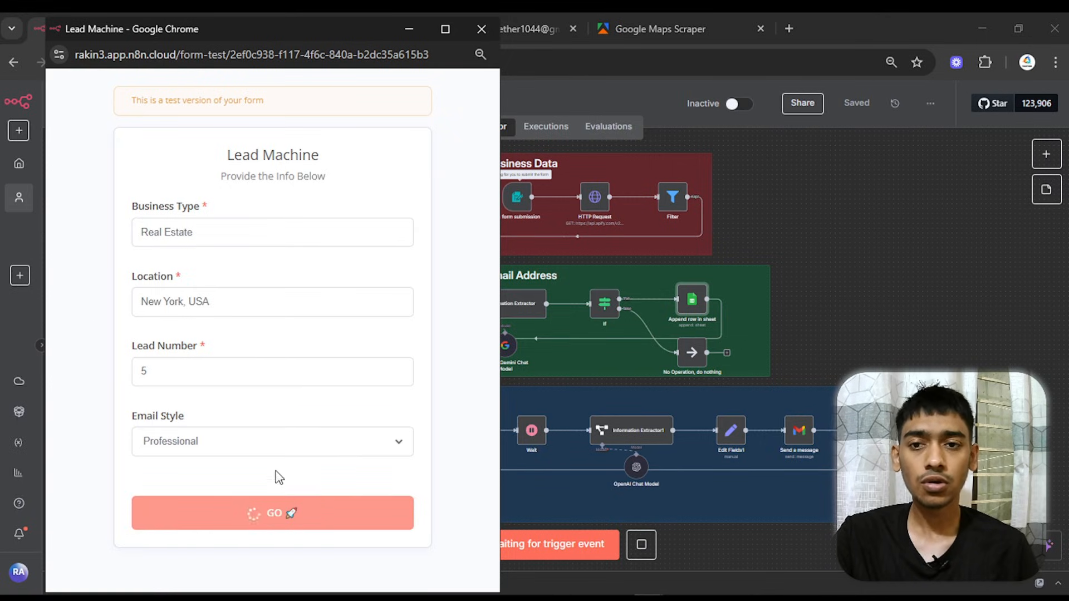
click(409, 29)
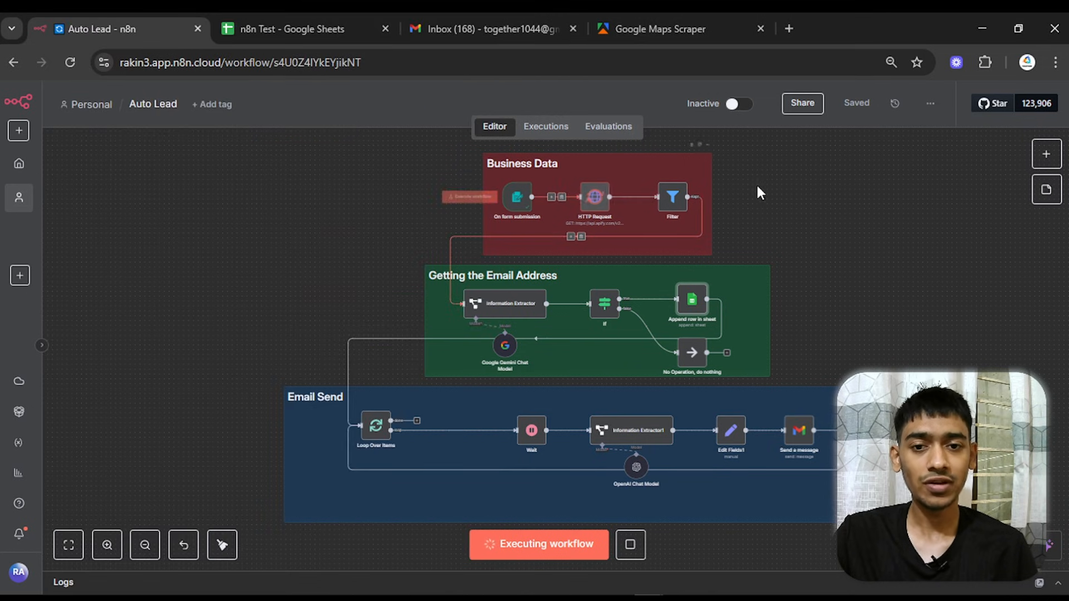
- Follow the running workflow through the Business Data and Getting the Email Address sections
scroll(794, 236, up, 3)
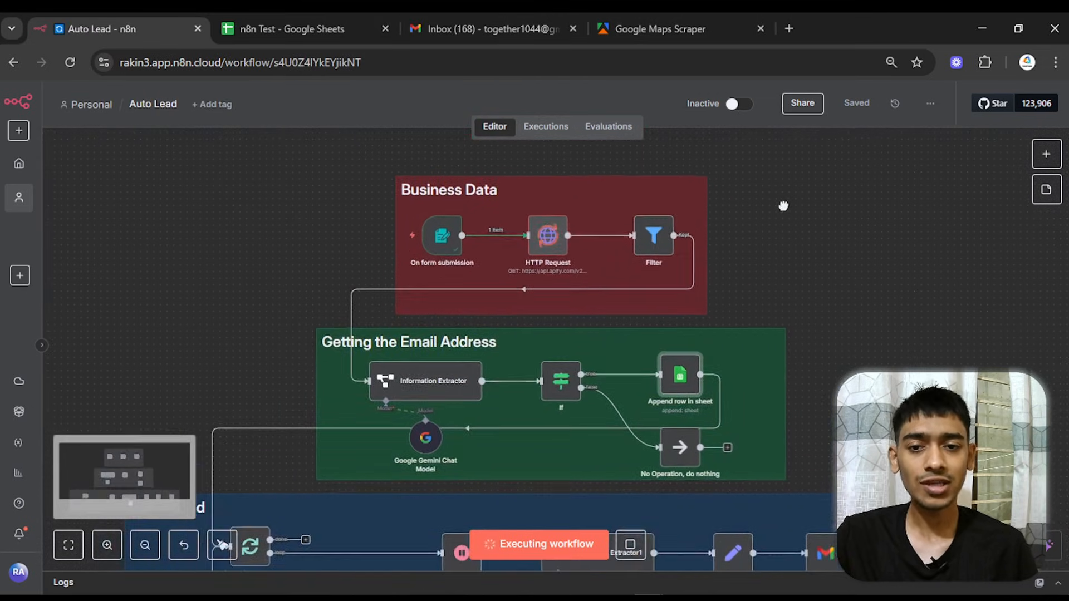
scroll(797, 194, up, 2)
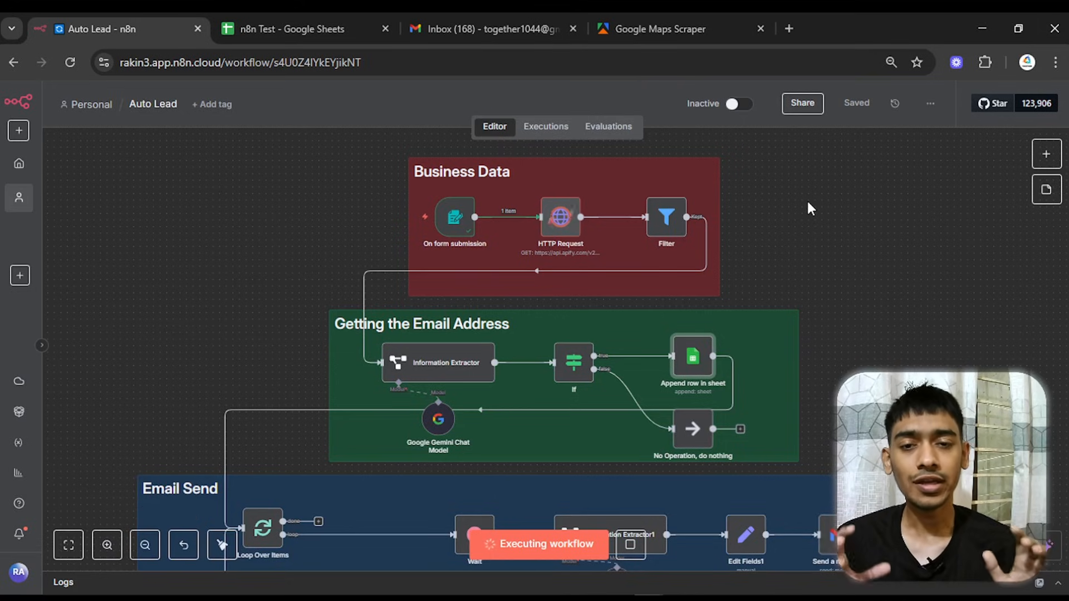
scroll(783, 239, up, 3)
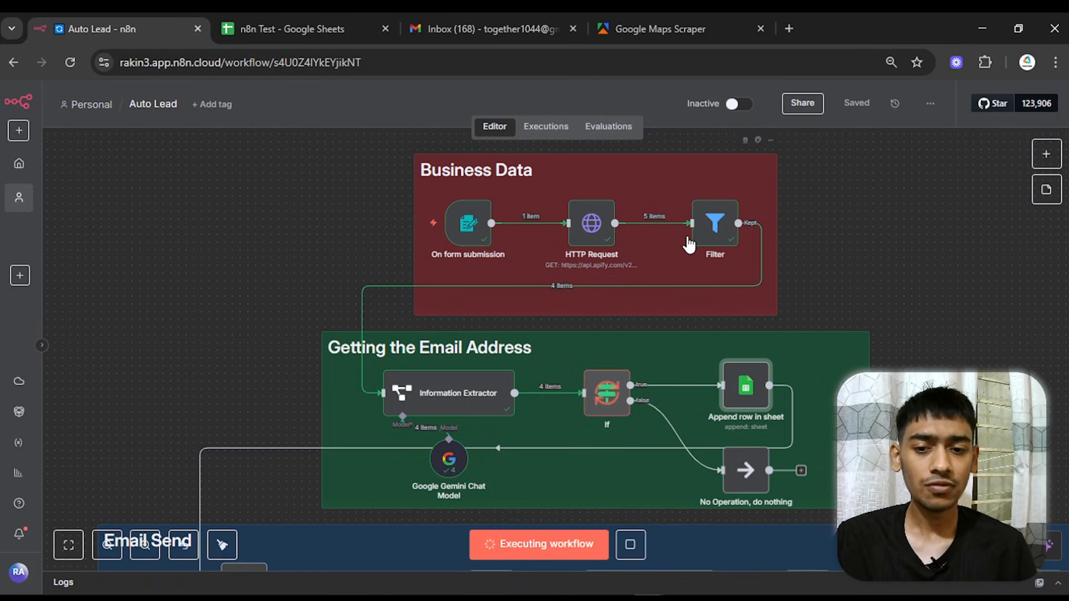
scroll(835, 272, down, 2)
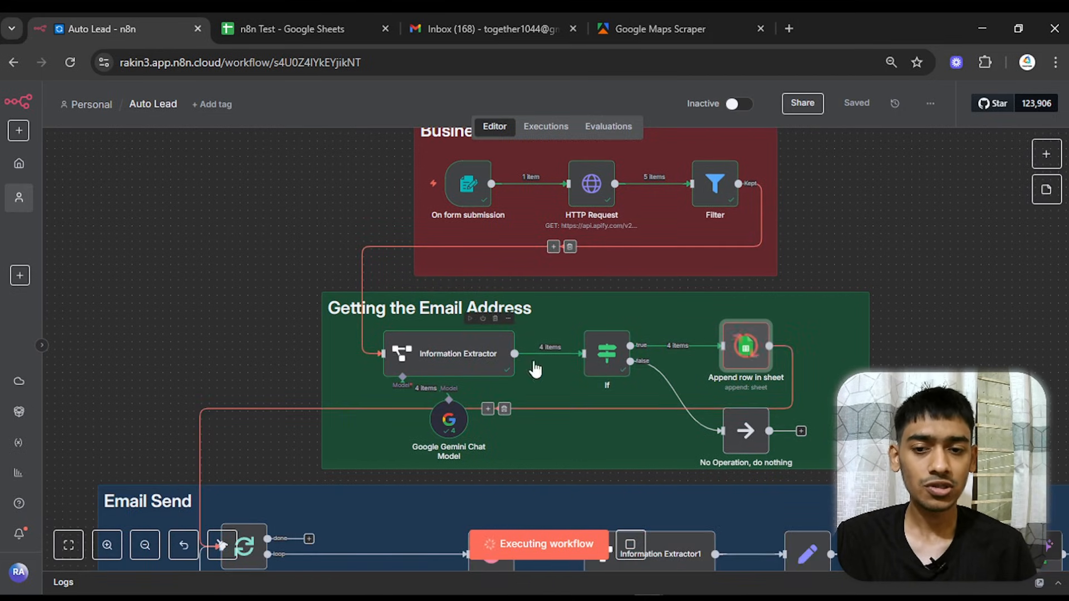
scroll(826, 256, up, 3)
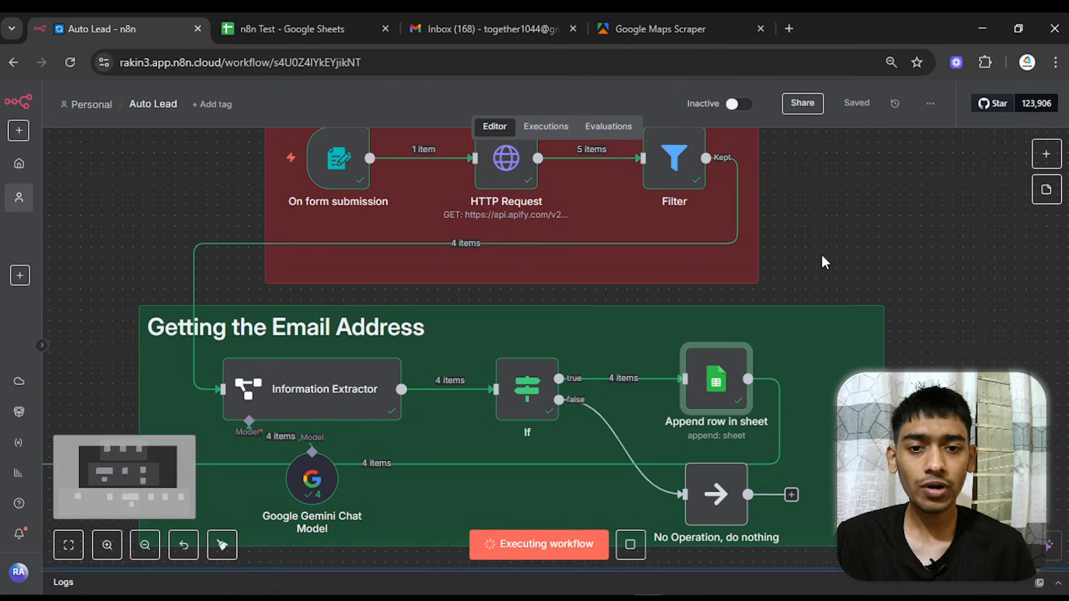
scroll(821, 253, down, 3)
drag(860, 252, 792, 195)
scroll(788, 189, down, 2)
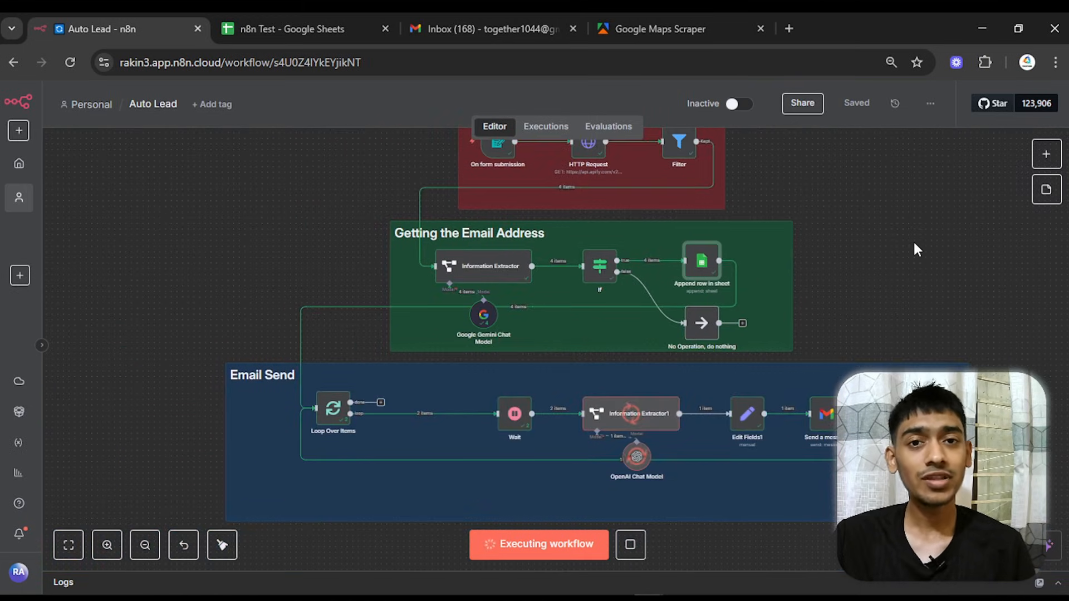
- Follow the execution through the Email Send section, checking the loop, message and sheet update nodes until the run ends
scroll(887, 359, up, 3)
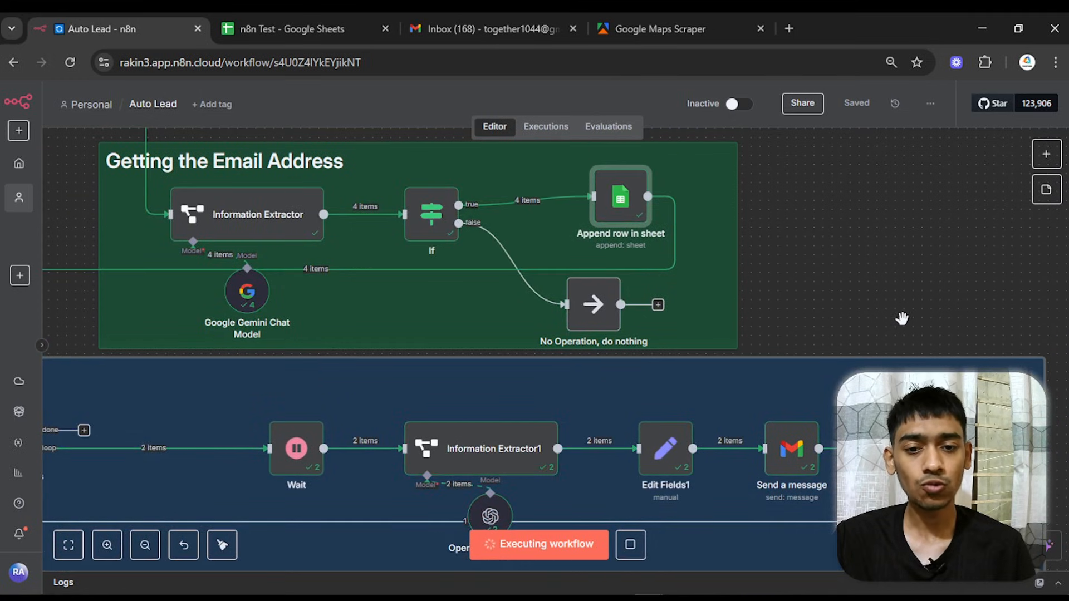
scroll(903, 312, down, 3)
scroll(189, 371, down, 2)
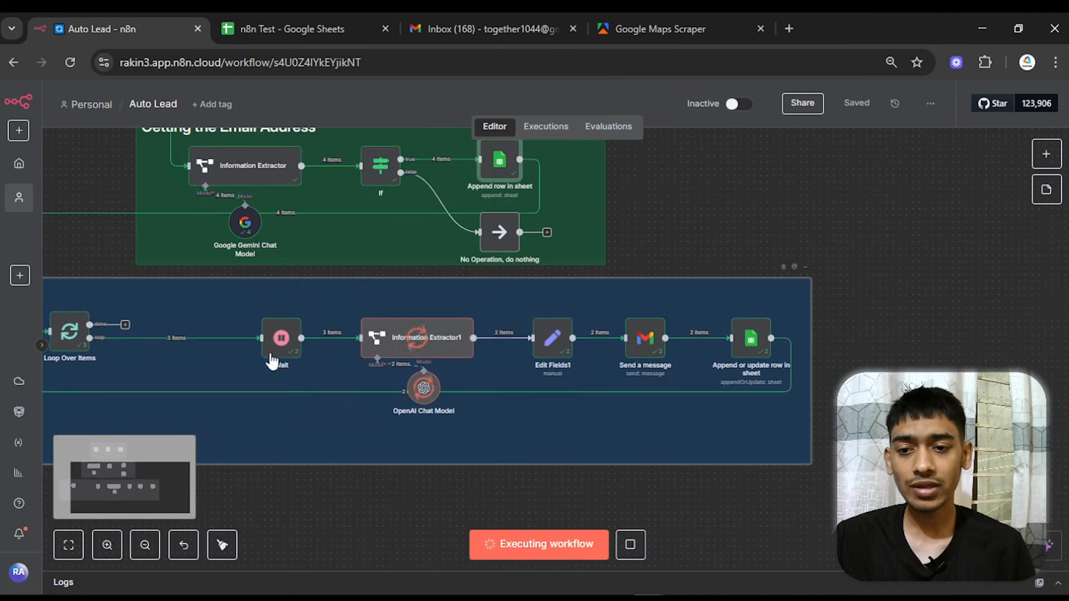
drag(352, 500, 504, 485)
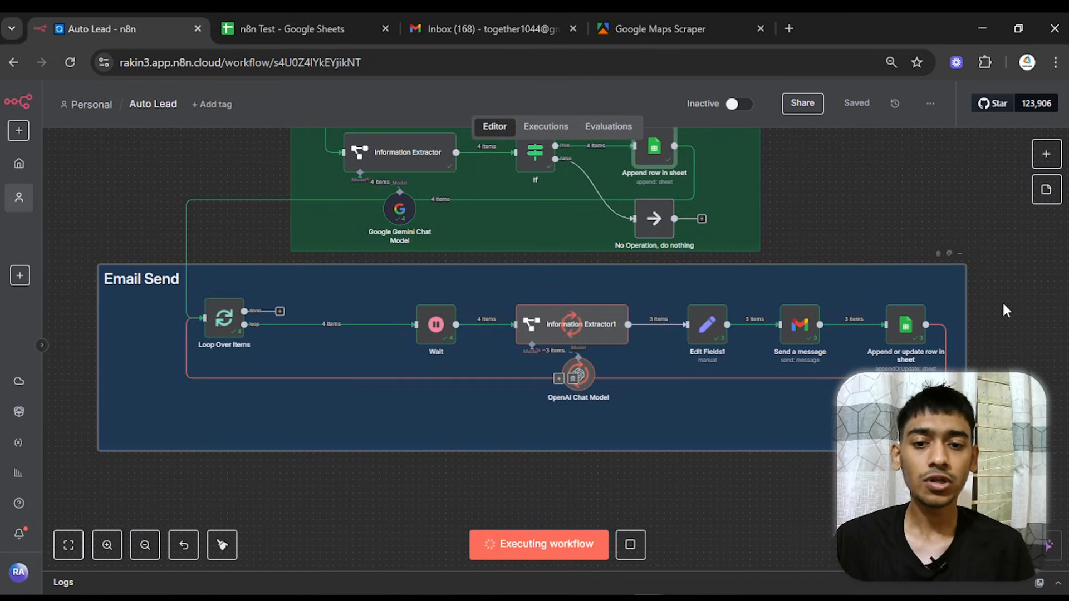
scroll(995, 340, up, 2)
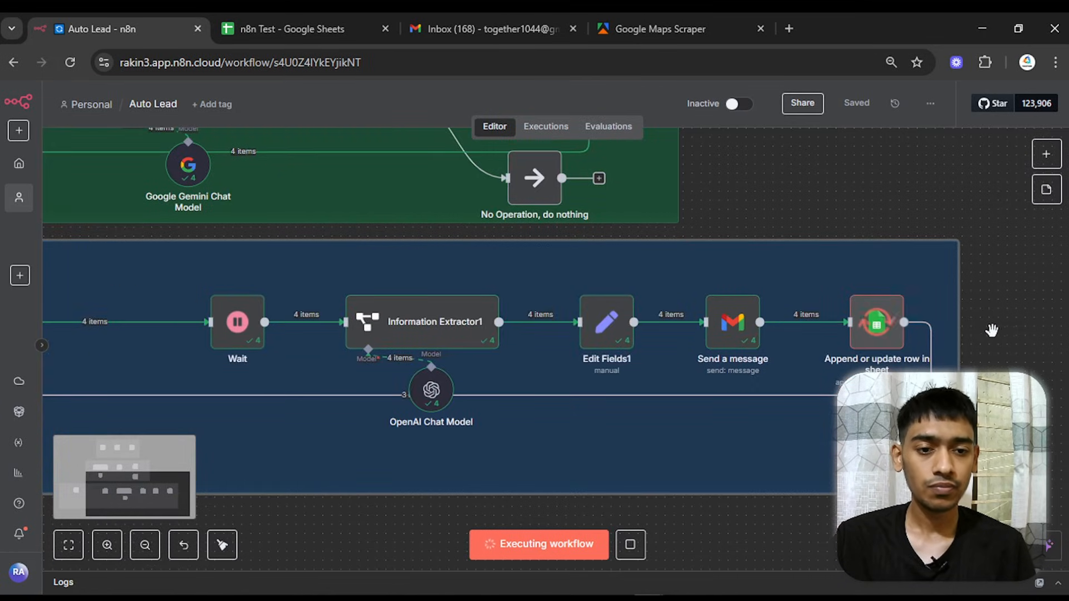
scroll(723, 405, down, 3)
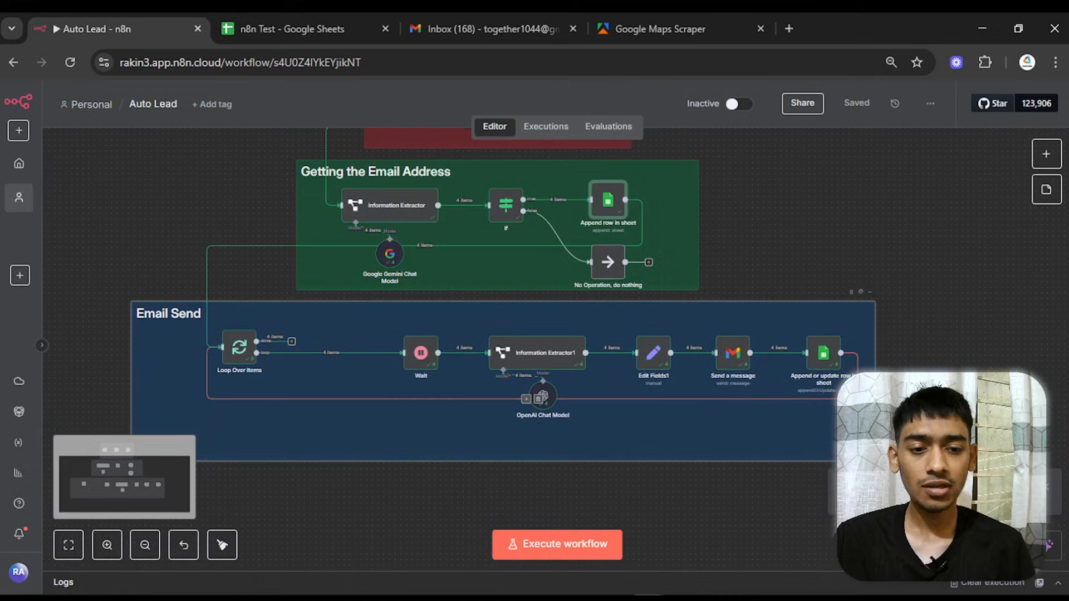
scroll(265, 382, up, 4)
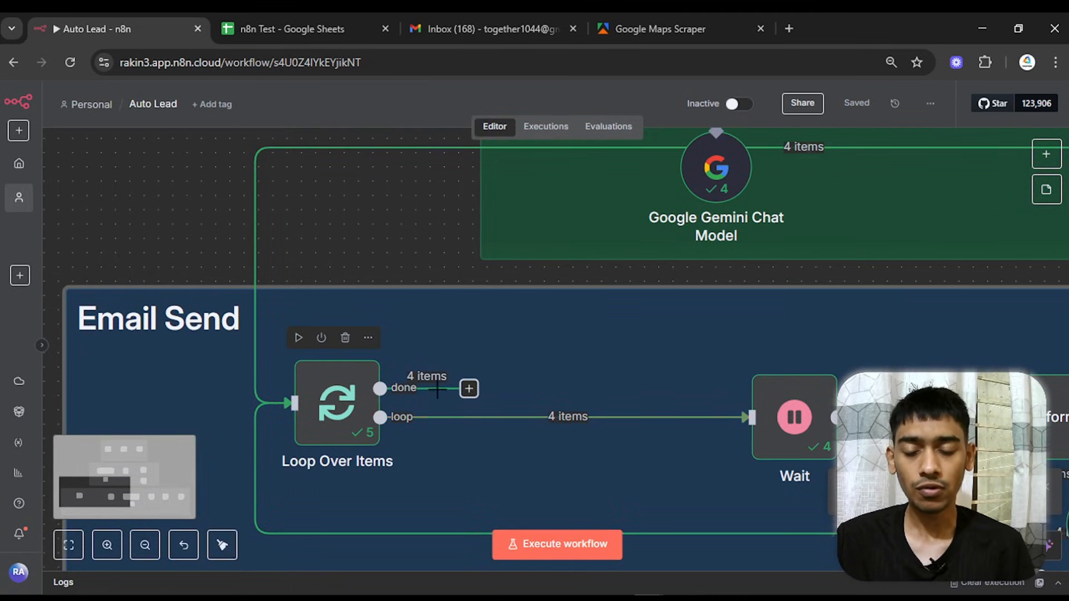
scroll(980, 356, down, 4)
drag(566, 224, 178, 222)
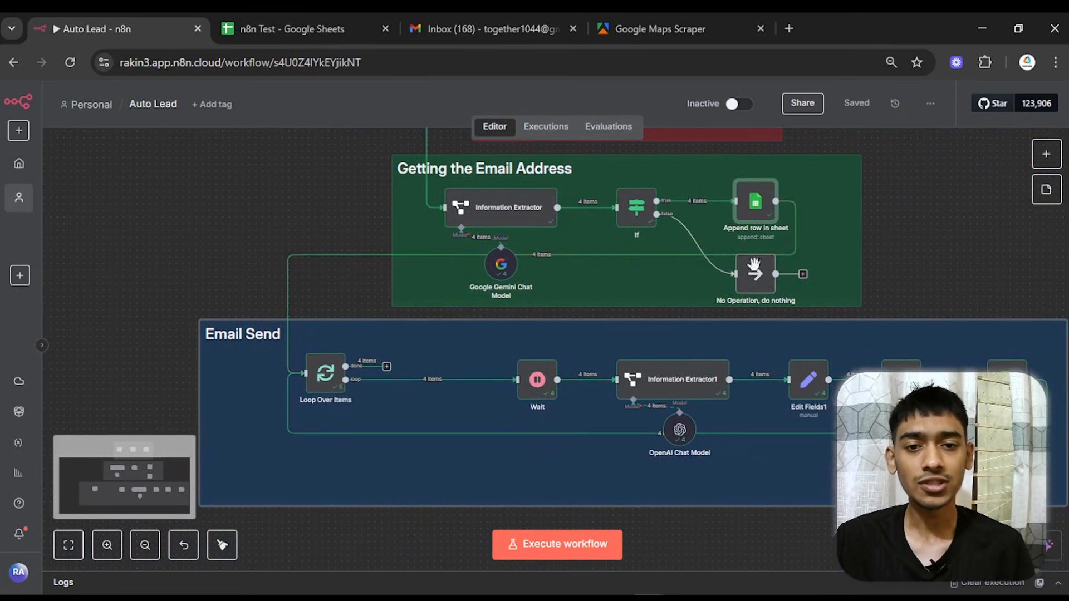
scroll(953, 246, down, 1)
drag(993, 226, 880, 252)
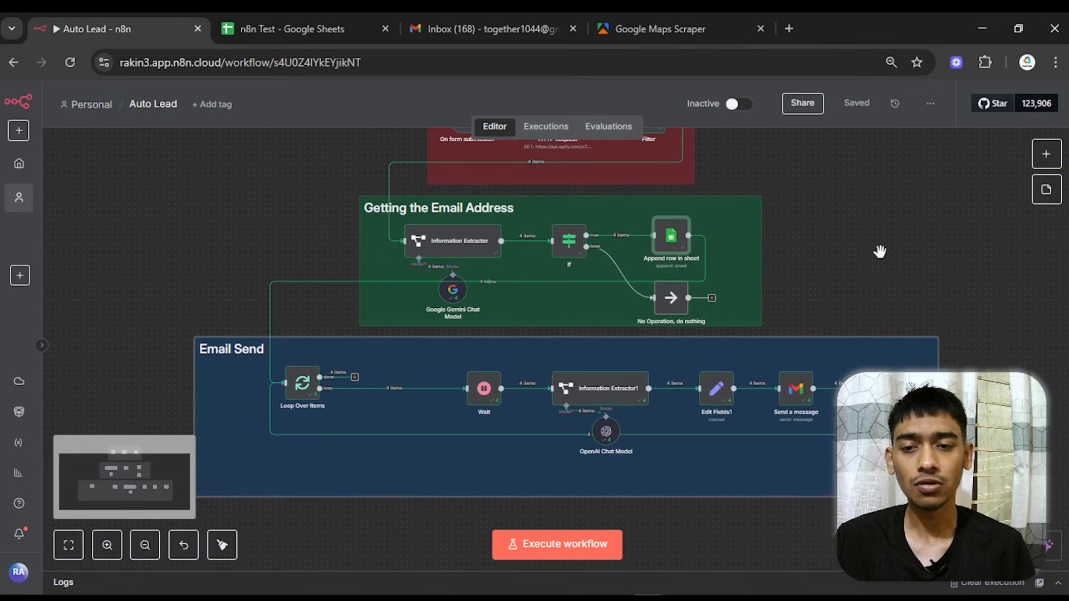
- Switch to the n8n Test spreadsheet in Google Sheets and review the collected company names, email addresses and postal addresses
click(367, 25)
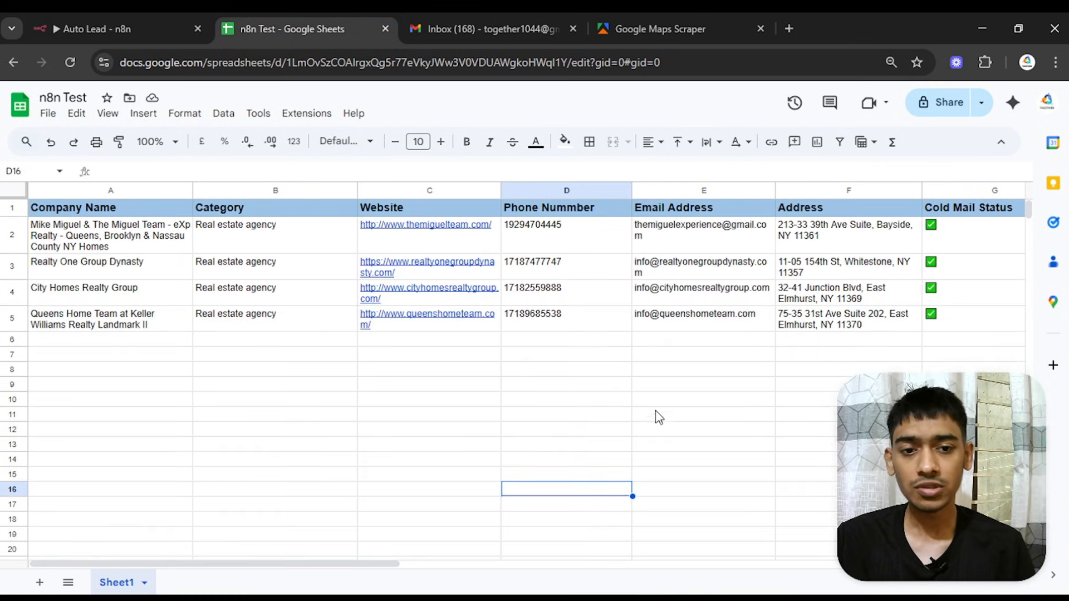
click(136, 237)
click(134, 270)
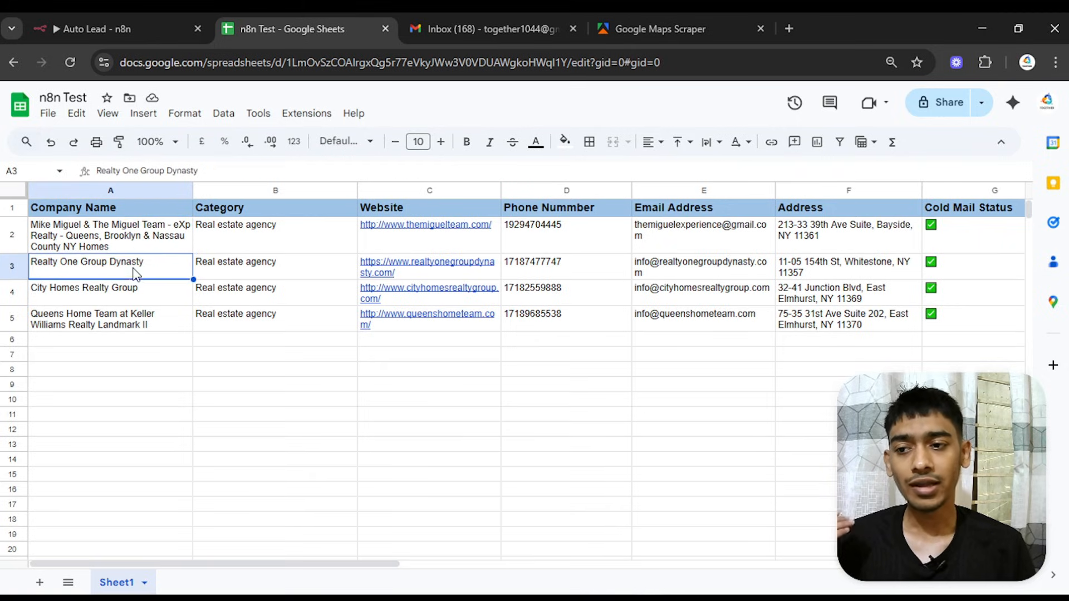
click(132, 301)
click(132, 326)
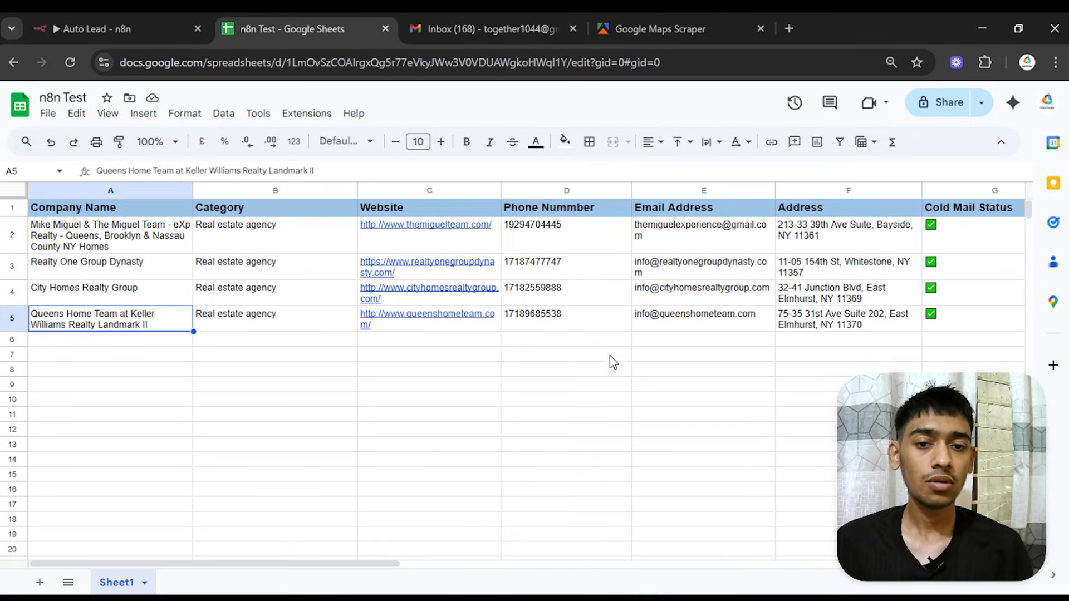
click(718, 243)
click(714, 270)
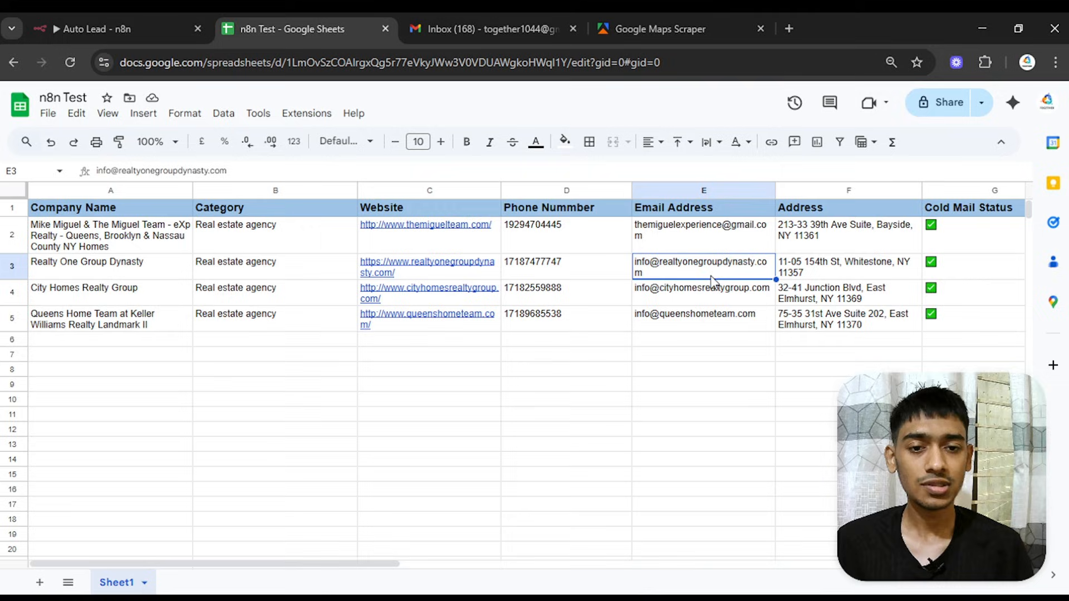
click(718, 315)
click(883, 230)
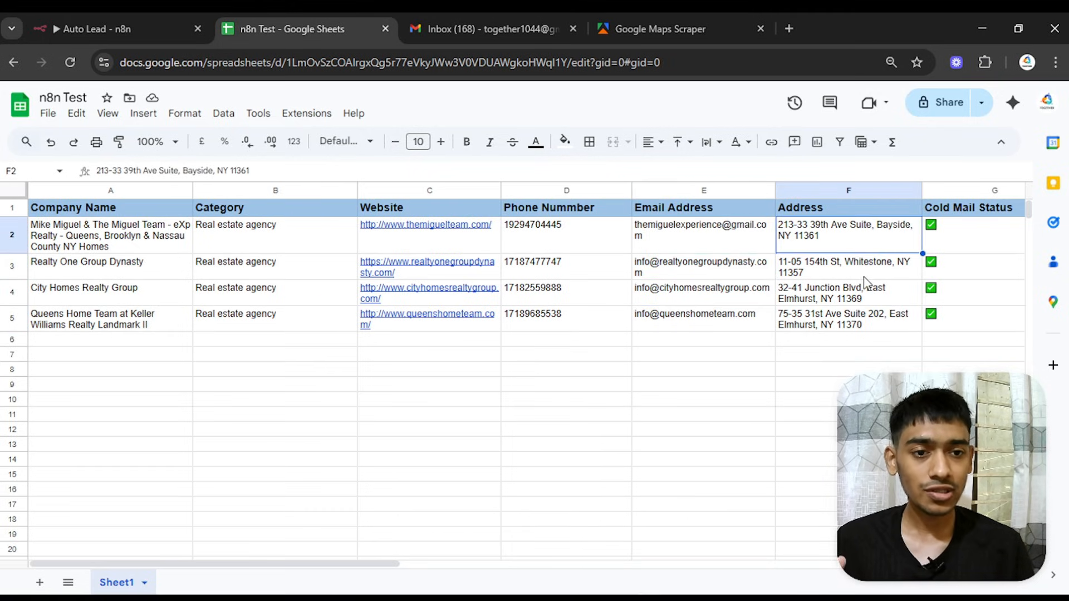
- Check the Cold Mail Status entries for each lead in the n8n Test sheet
drag(273, 564, 442, 564)
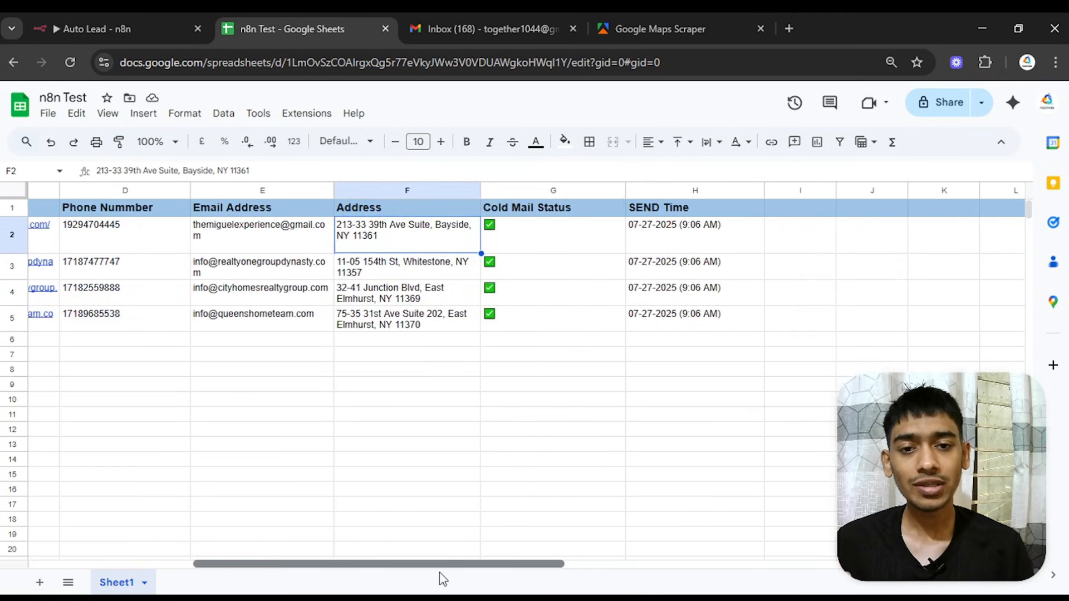
click(566, 246)
click(559, 265)
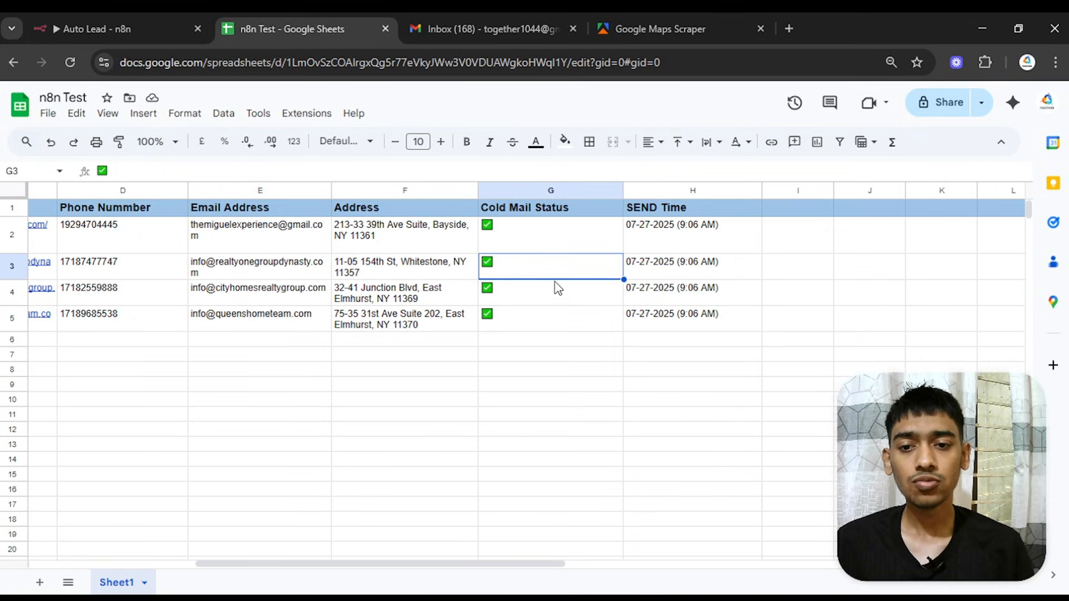
click(550, 293)
click(566, 317)
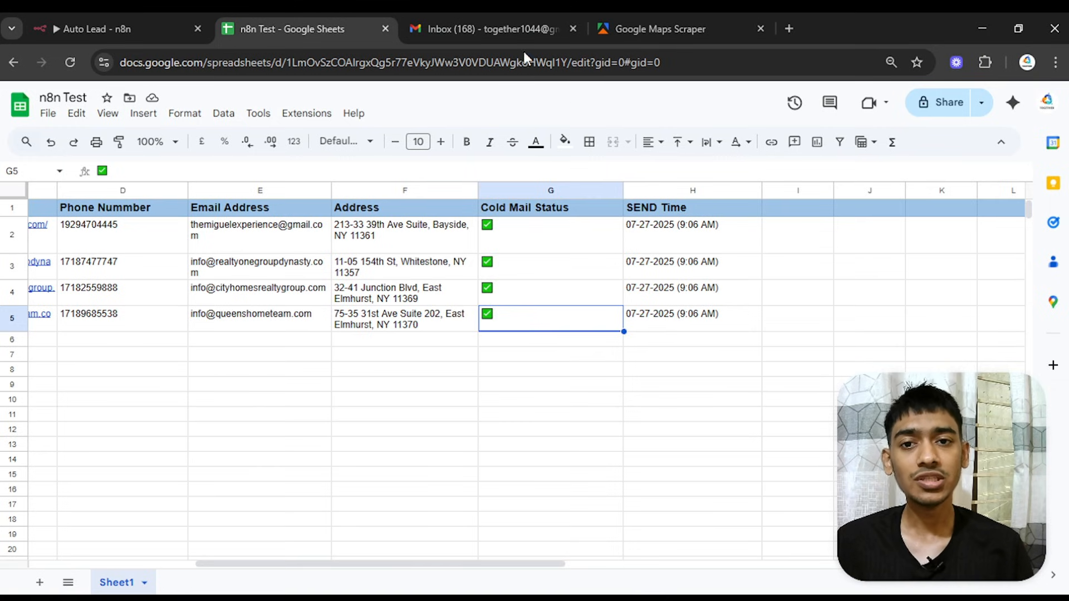
- Switch to Gmail and open the sent mail folder to review the cold emails sent to the leads
click(498, 16)
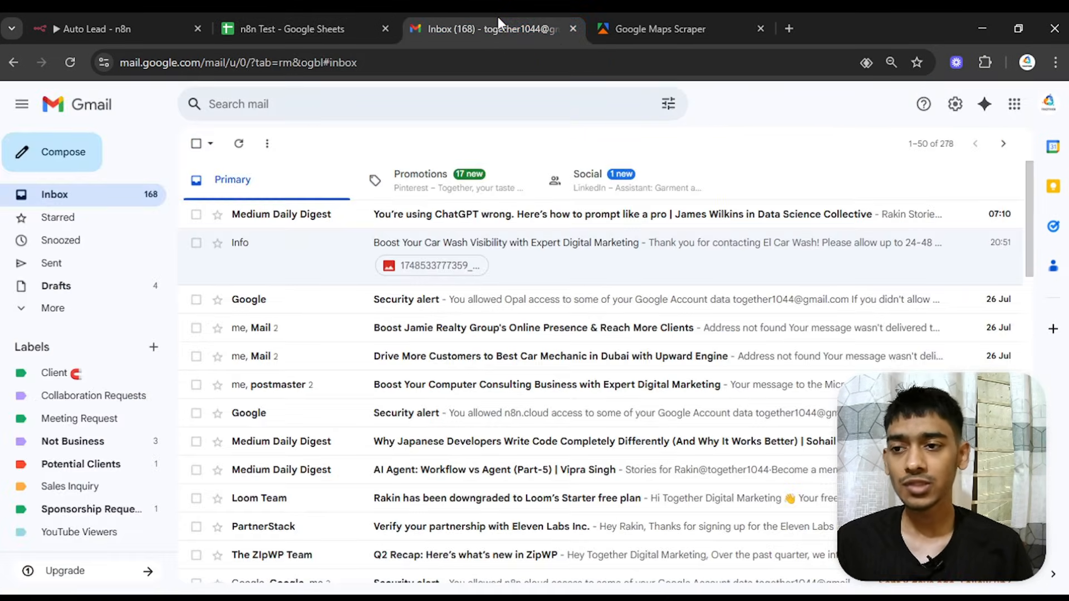
click(56, 262)
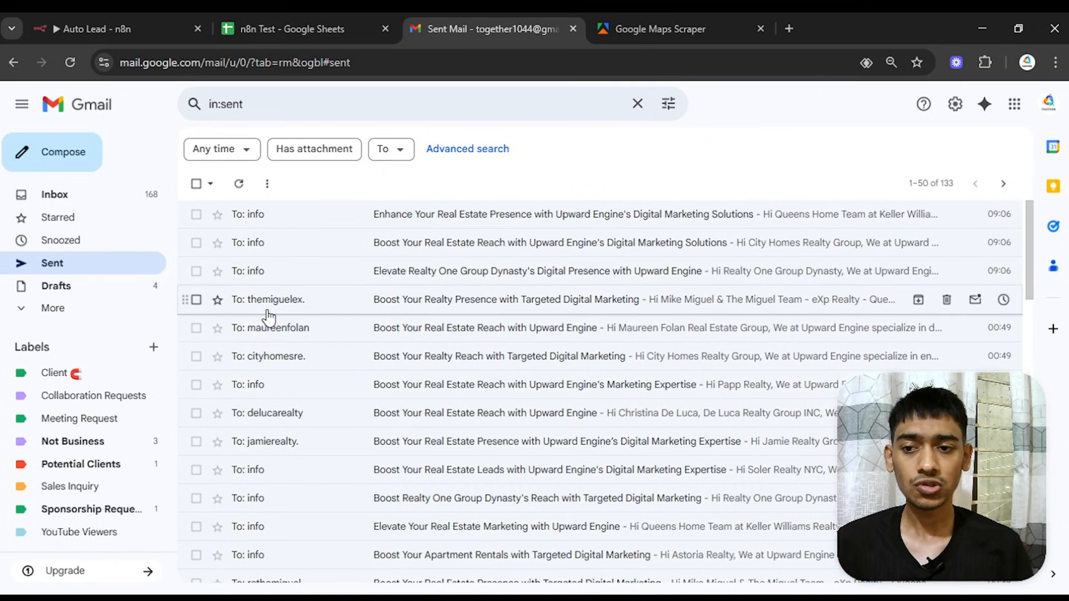
- Open the sent email "Boost Your Realty Presence with Targeted Digital Marketing" and check its recipient against the company names in the n8n Test sheet
click(384, 304)
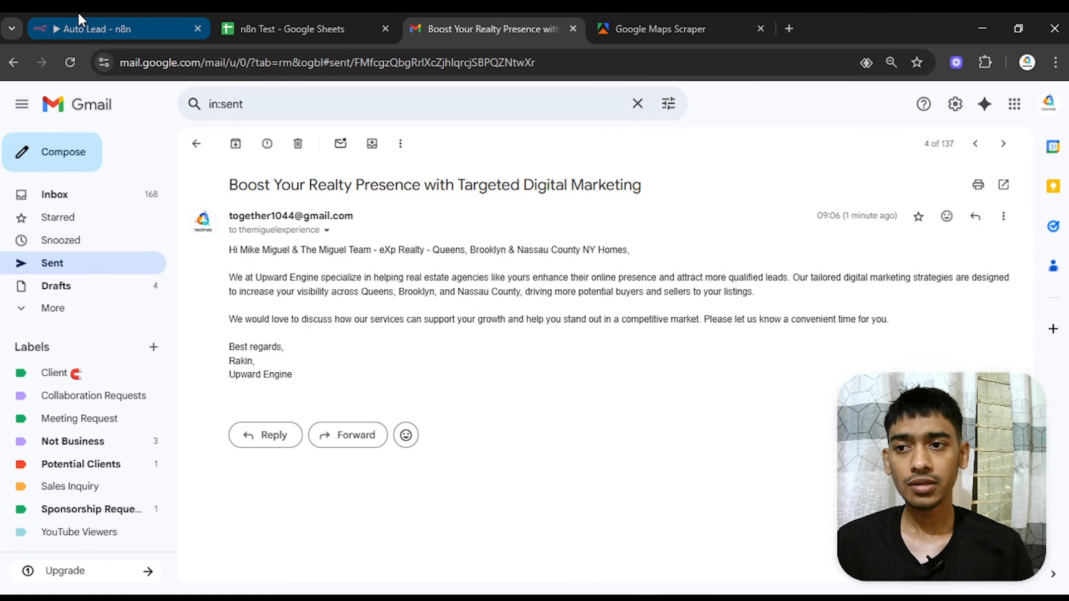
click(316, 17)
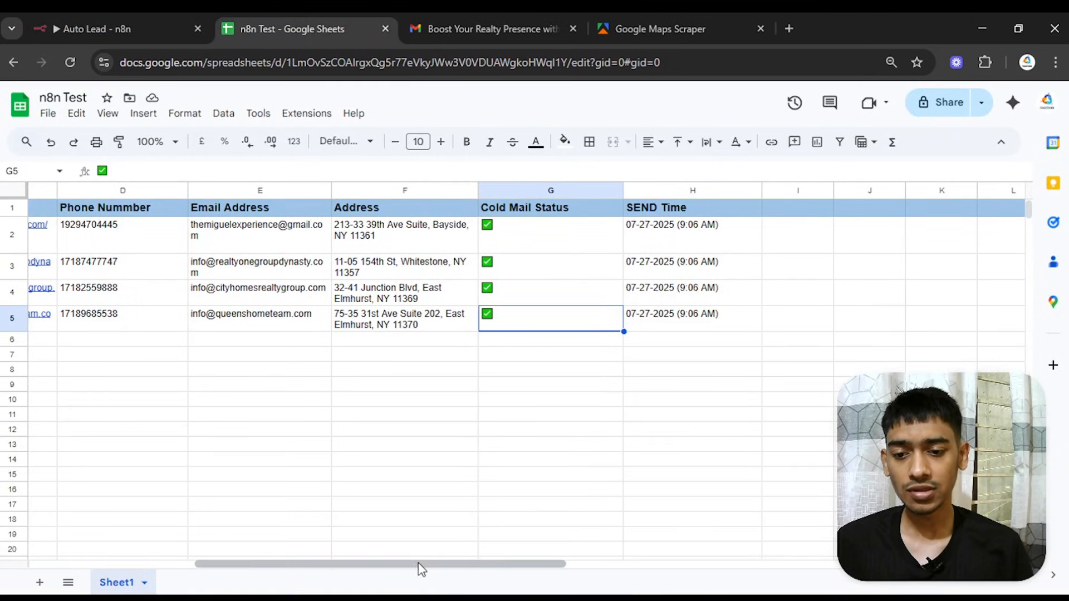
drag(422, 565, 167, 556)
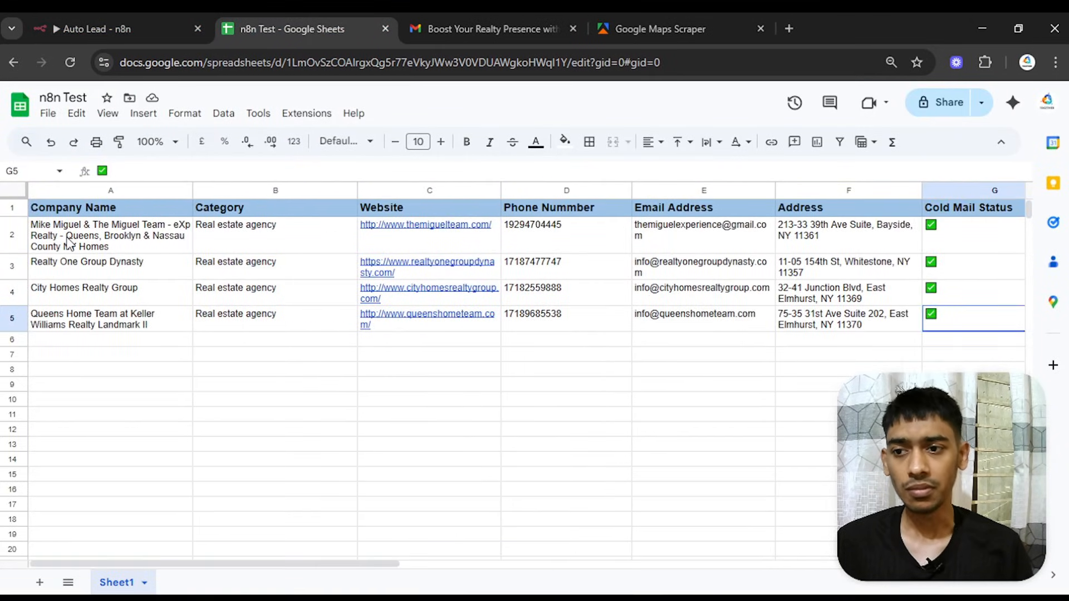
- Return to Gmail and read the opened cold email's greeting, Upward Engine pitch and signature
click(493, 17)
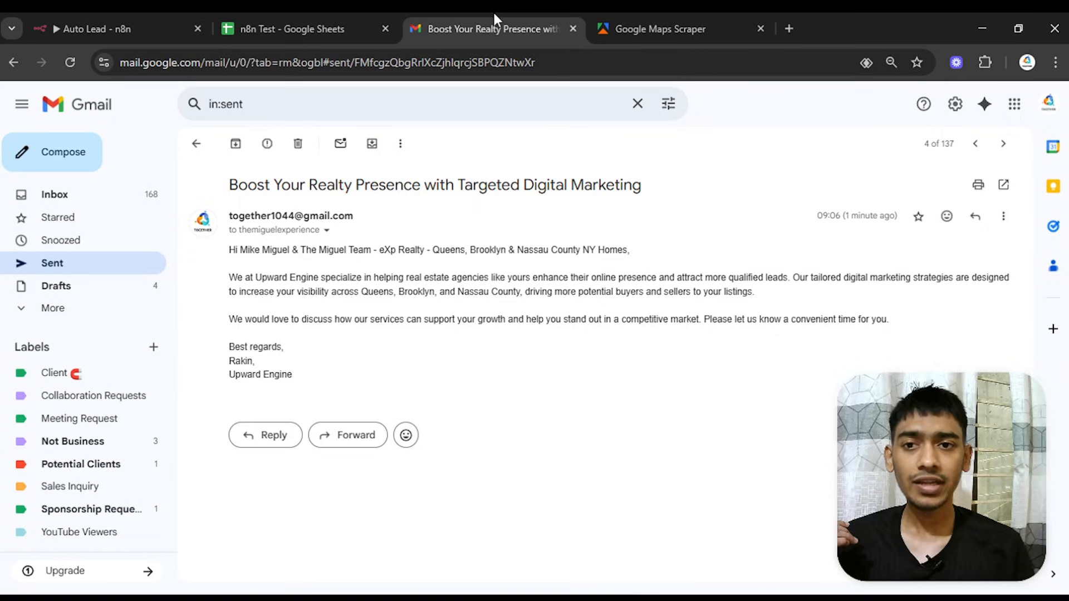
drag(231, 253, 487, 235)
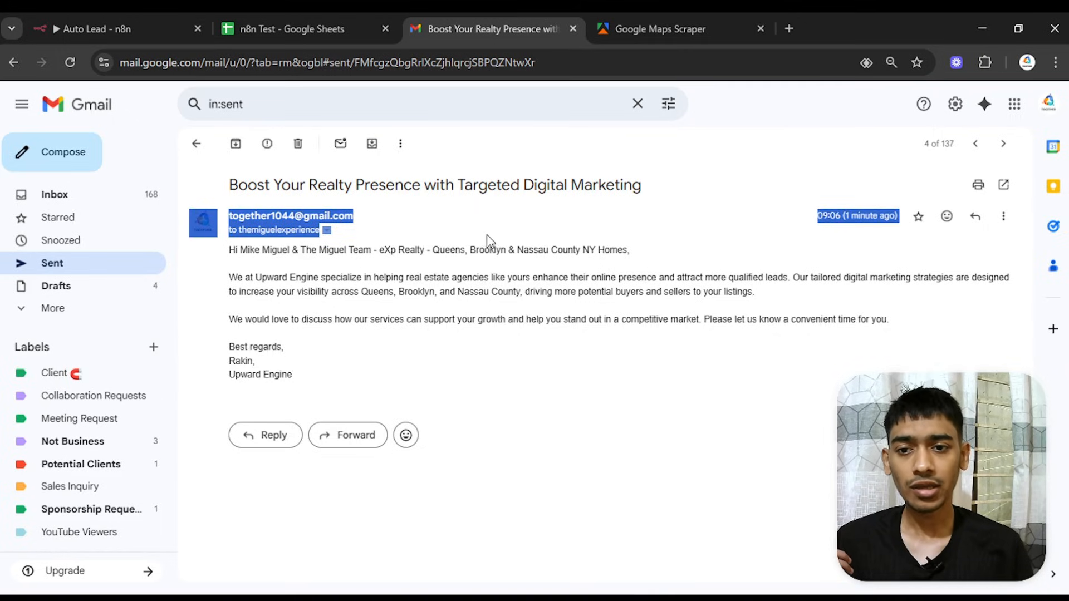
click(639, 249)
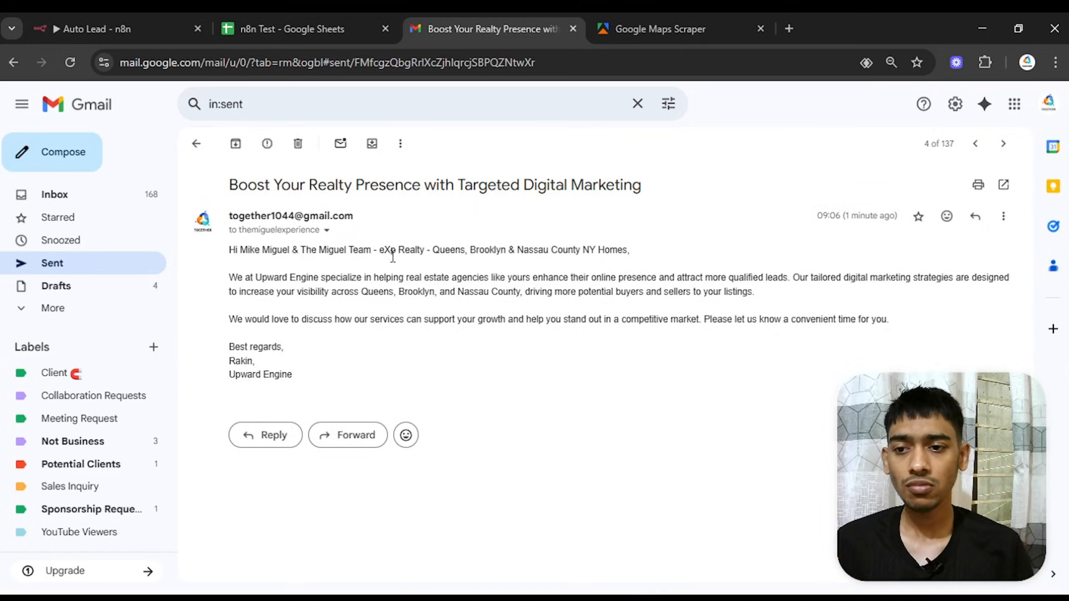
drag(250, 278, 467, 279)
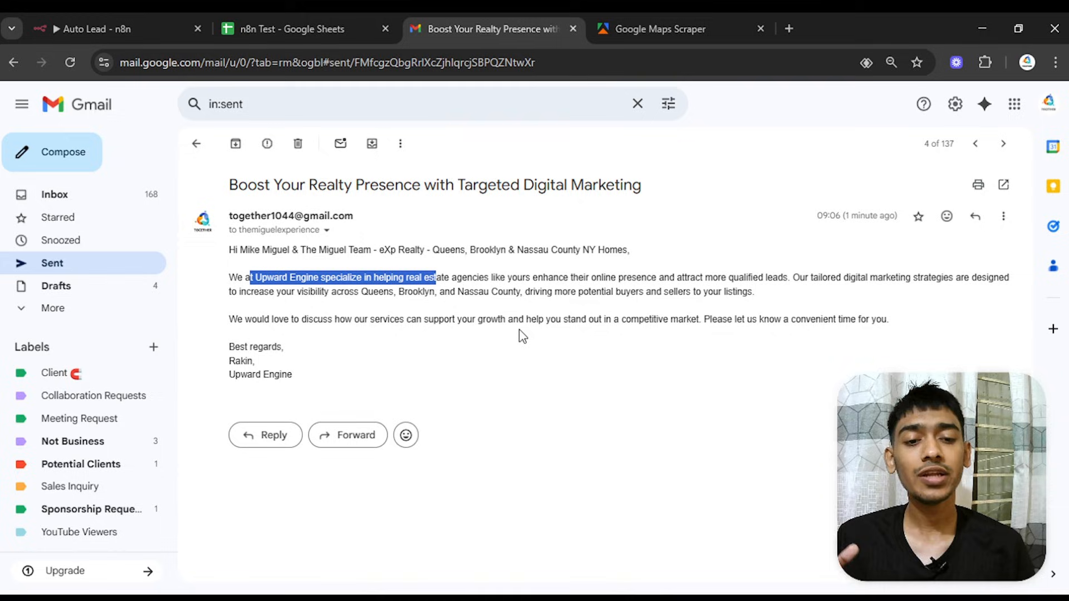
click(288, 362)
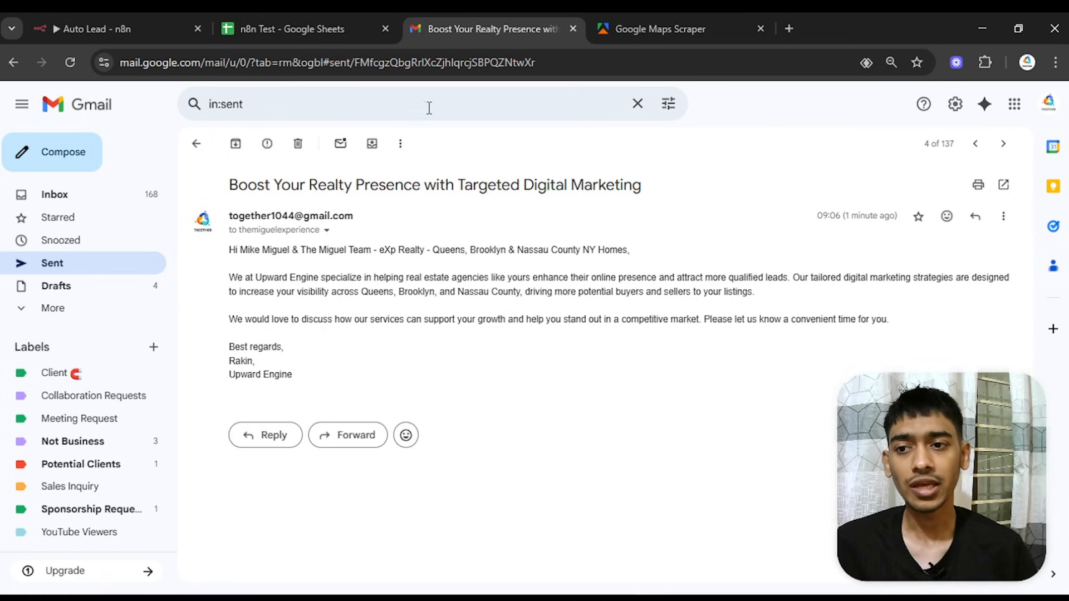
- Review the sent emails to Queens Home Team and Realty One Group Dynasty, and return to the sent mail list
click(196, 144)
click(319, 216)
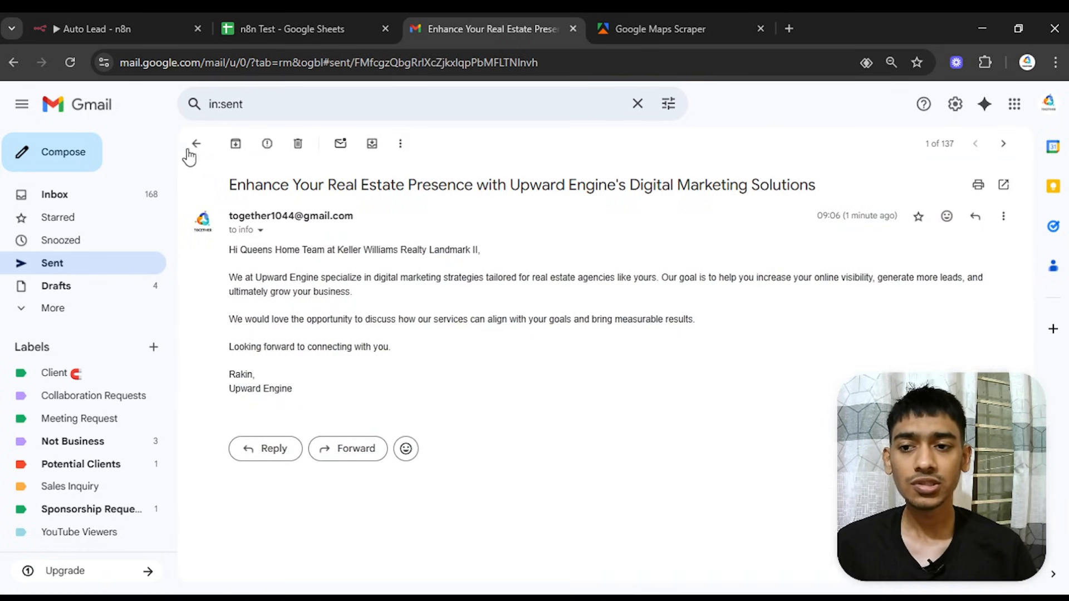
click(192, 144)
click(309, 225)
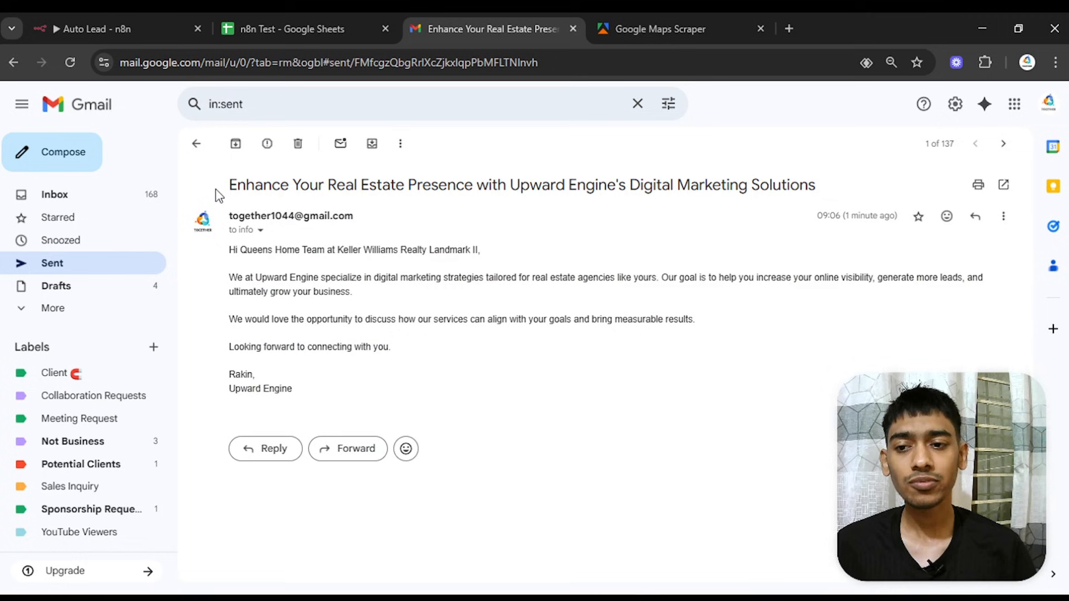
click(196, 145)
click(334, 278)
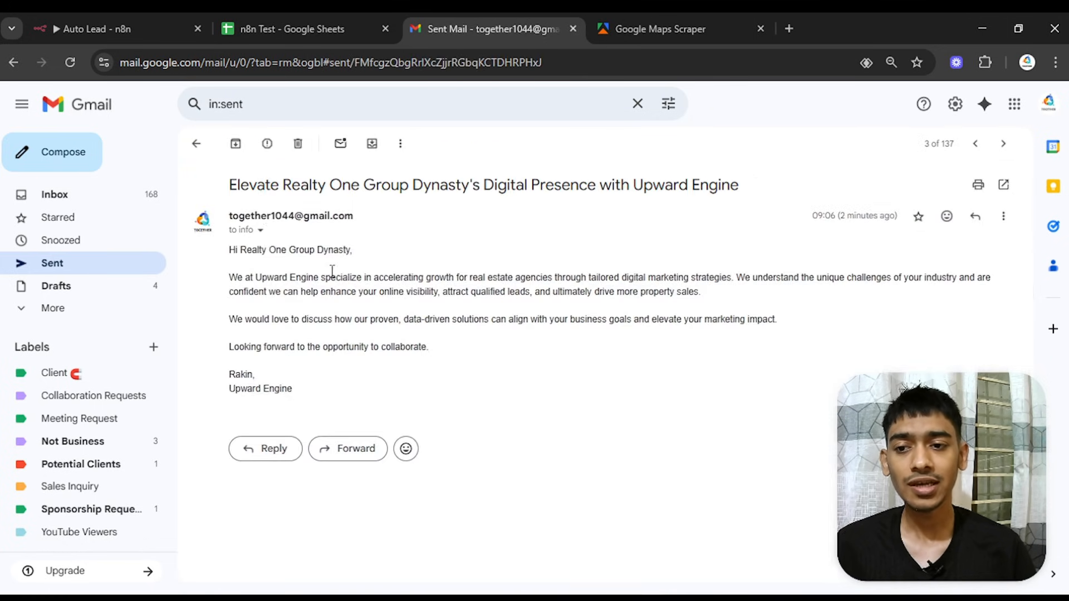
click(196, 144)
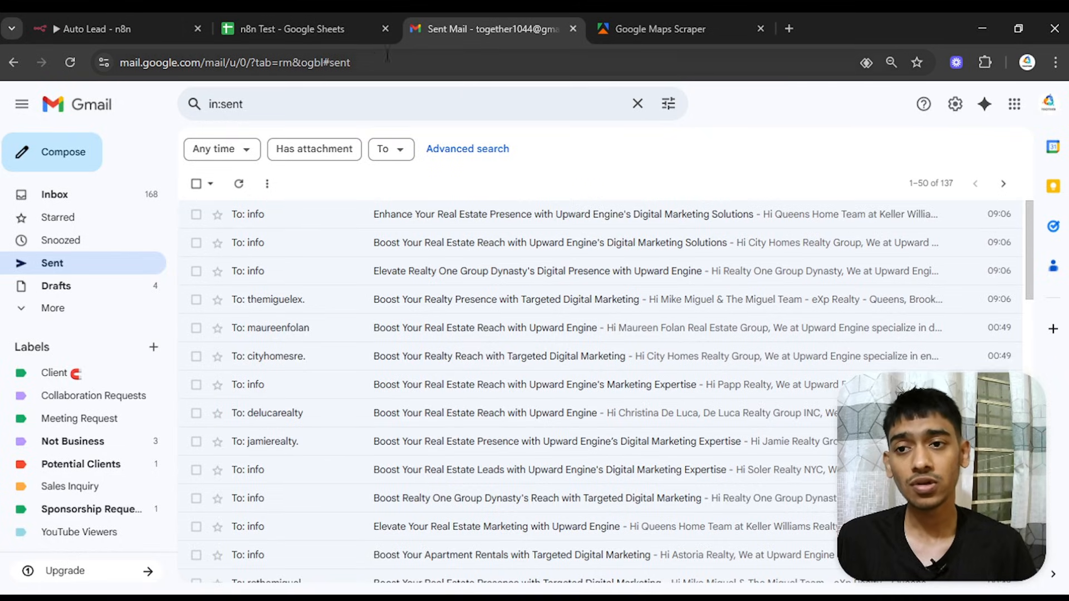
- Switch to the Auto Lead workflow in n8n and examine the nodes in the Business Data section
click(162, 12)
scroll(872, 212, up, 5)
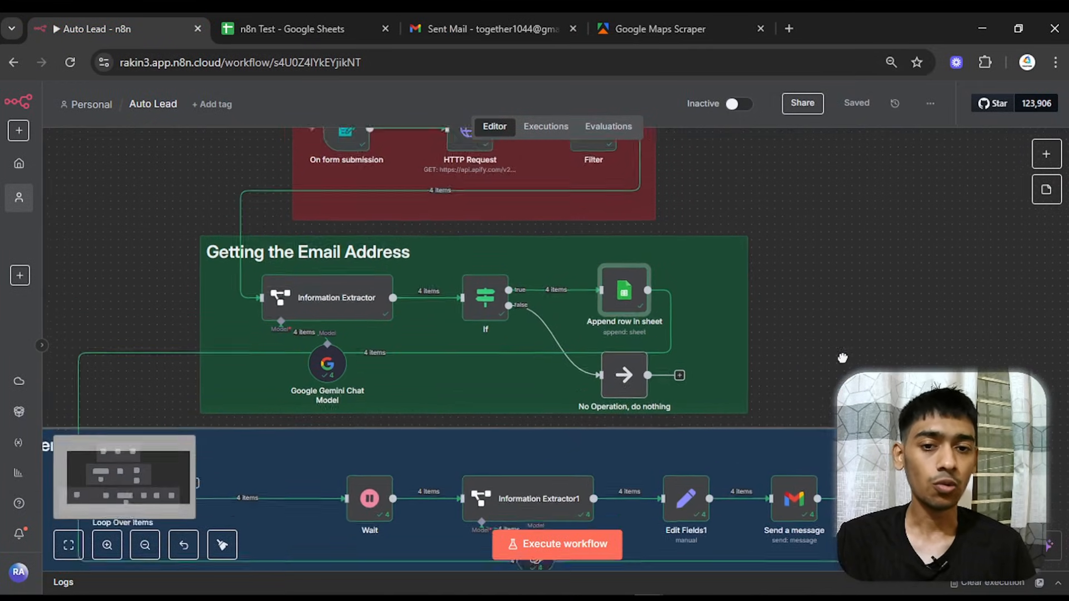
drag(917, 301, 953, 299)
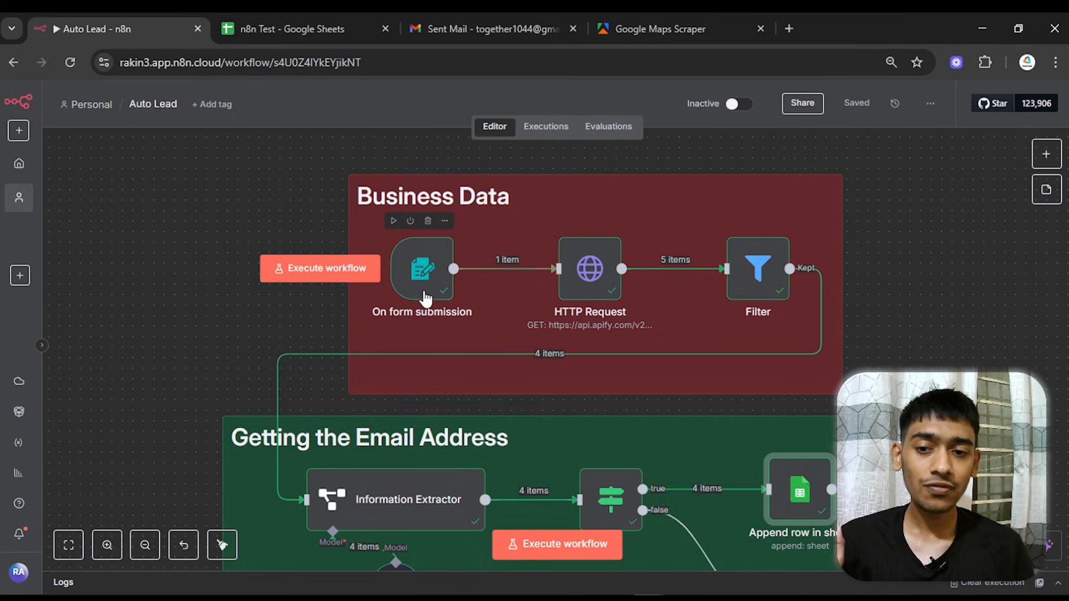
- Search the node library for "form" and look at the actions and triggers offered by n8n Form
right_click(213, 212)
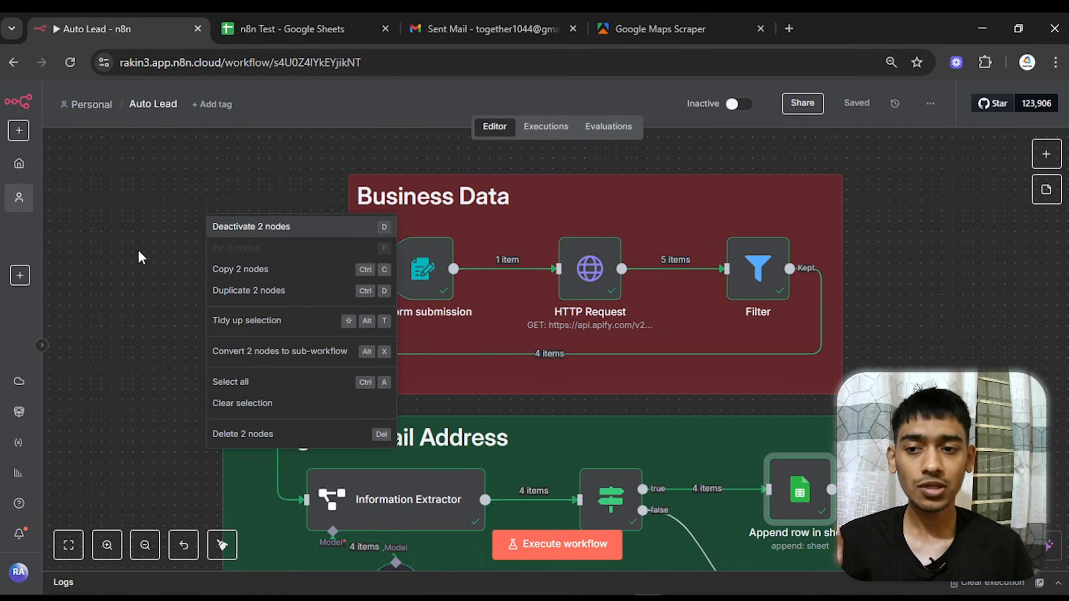
click(185, 277)
scroll(186, 273, up, 3)
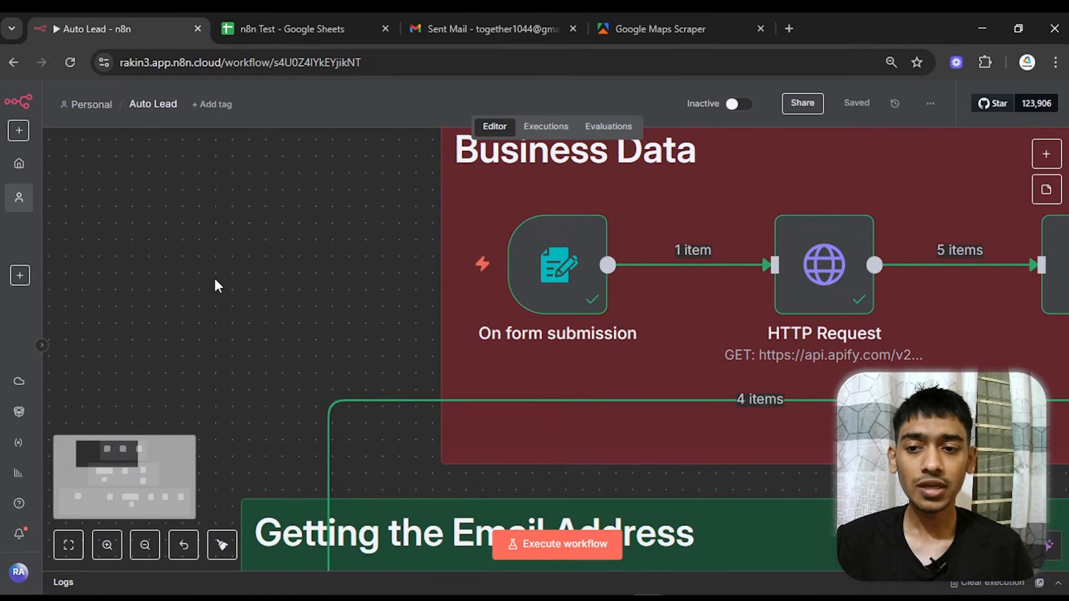
right_click(215, 289)
click(225, 304)
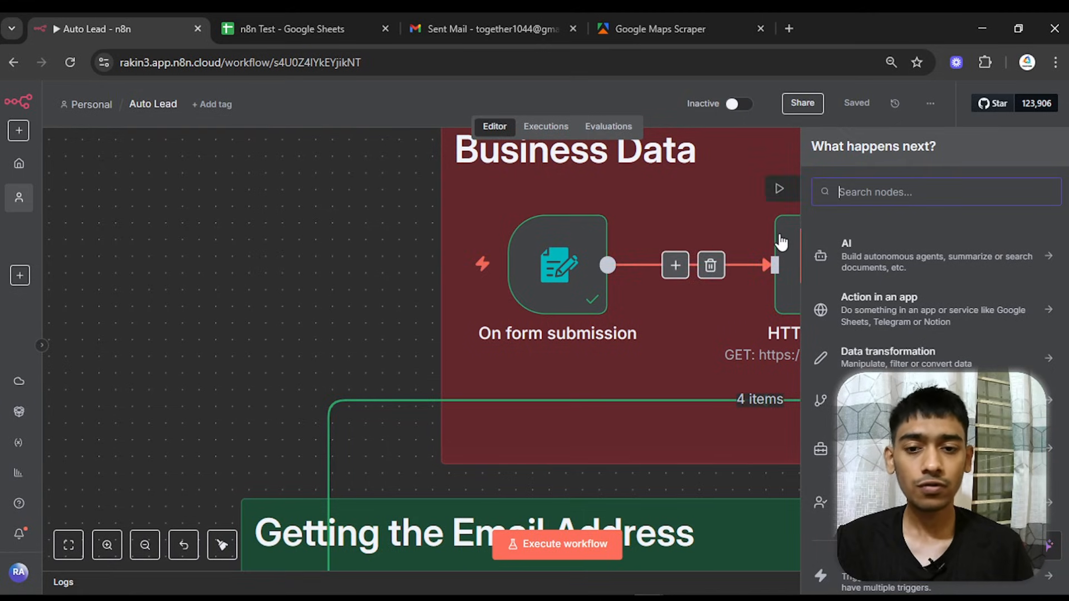
text(form)
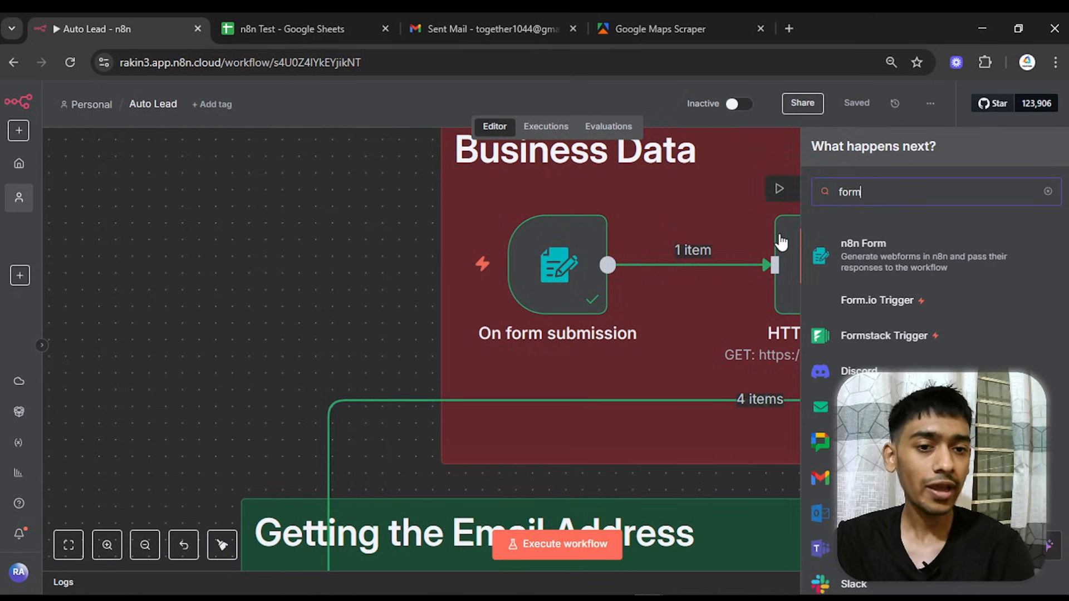
click(864, 266)
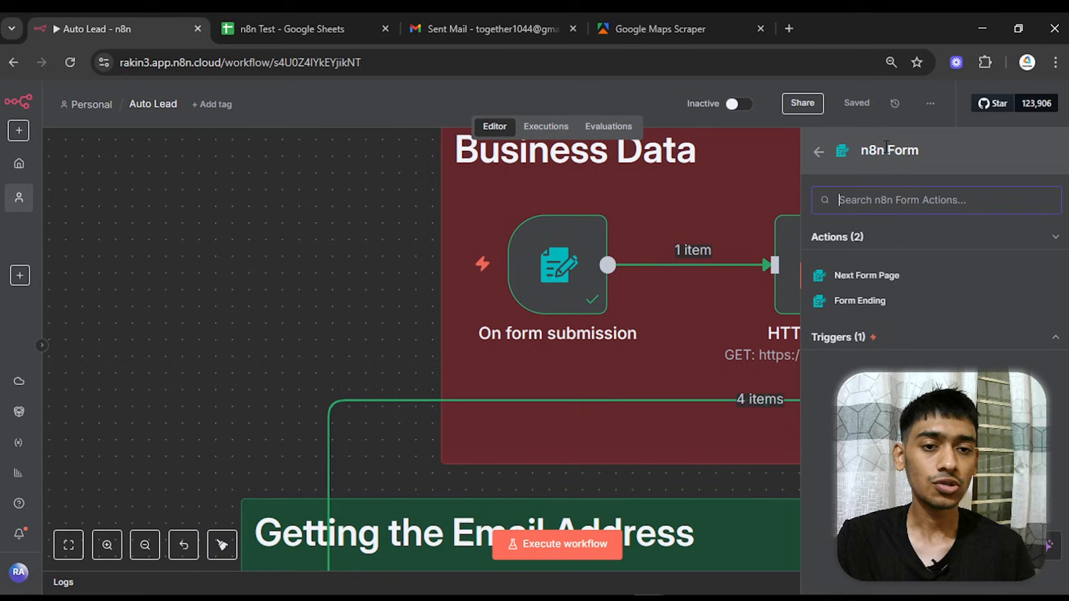
click(818, 156)
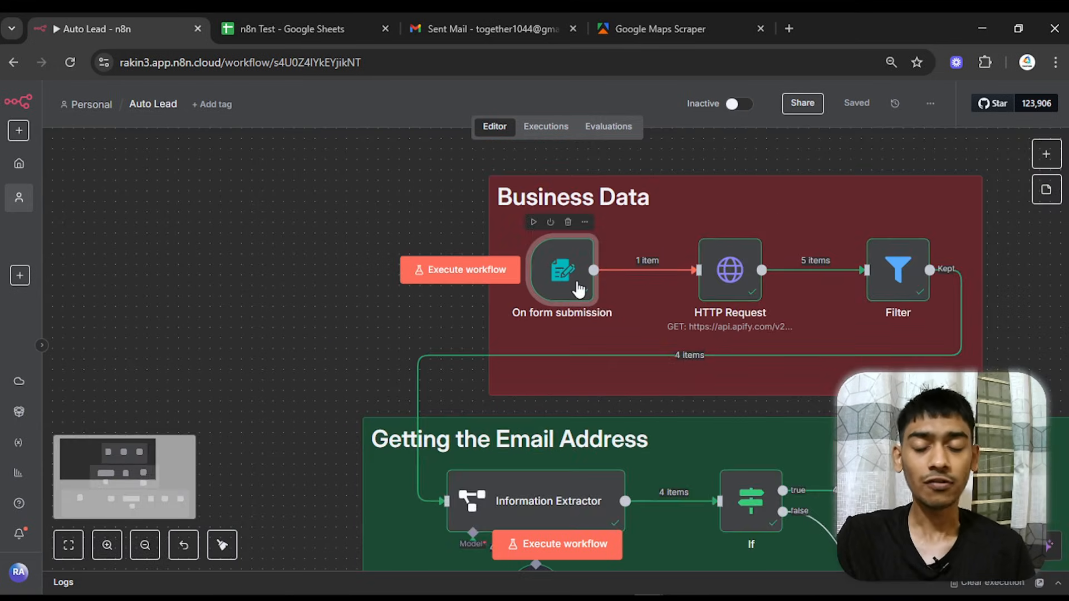
- Open the On form submission node and review its form title and form description
double_click(577, 282)
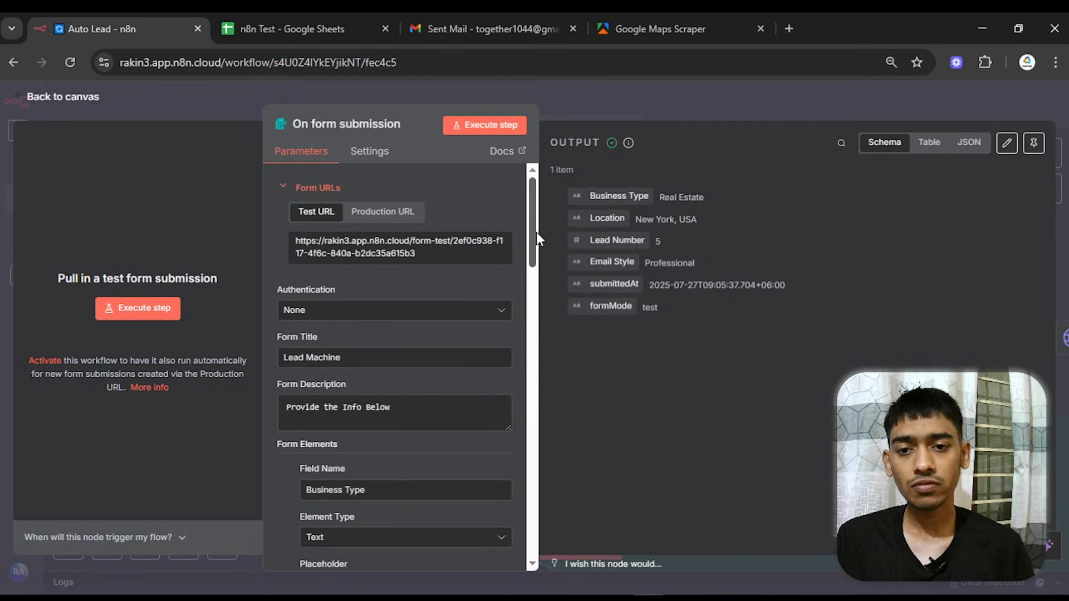
scroll(536, 233, down, 3)
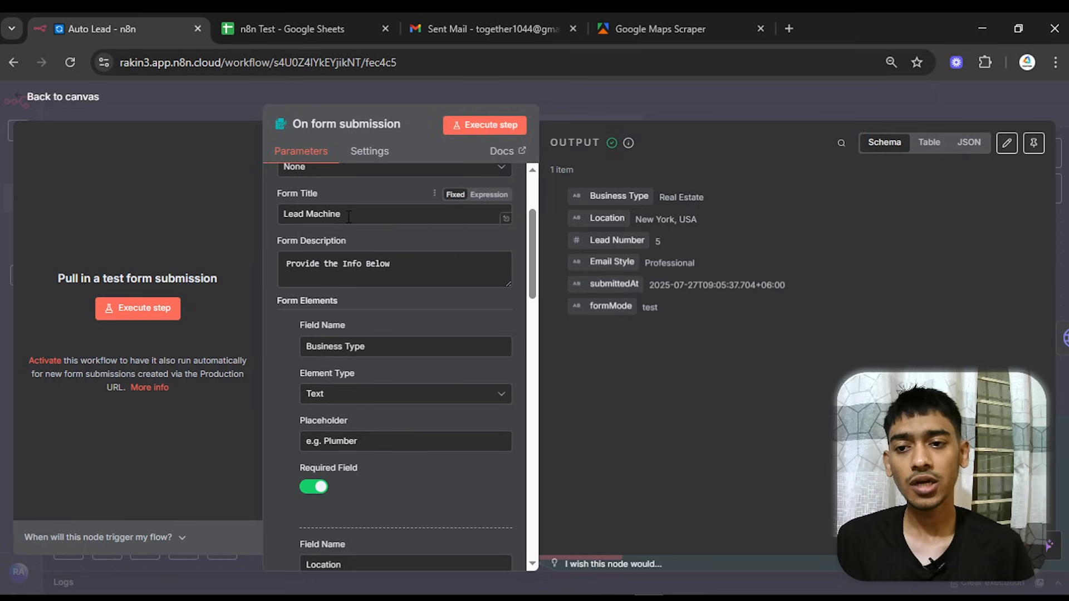
drag(331, 213, 255, 214)
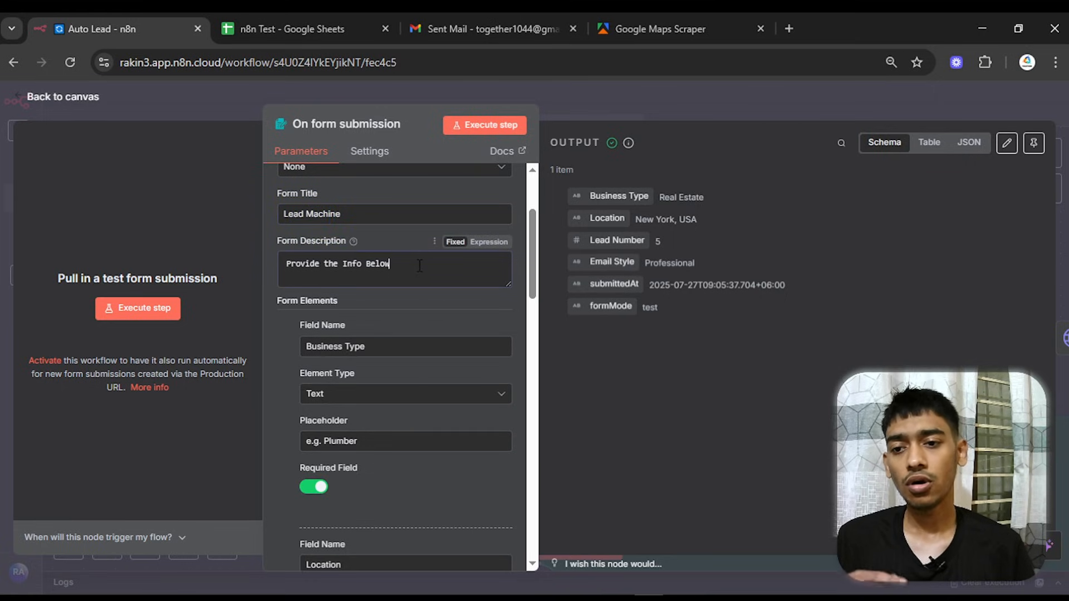
drag(391, 264, 262, 261)
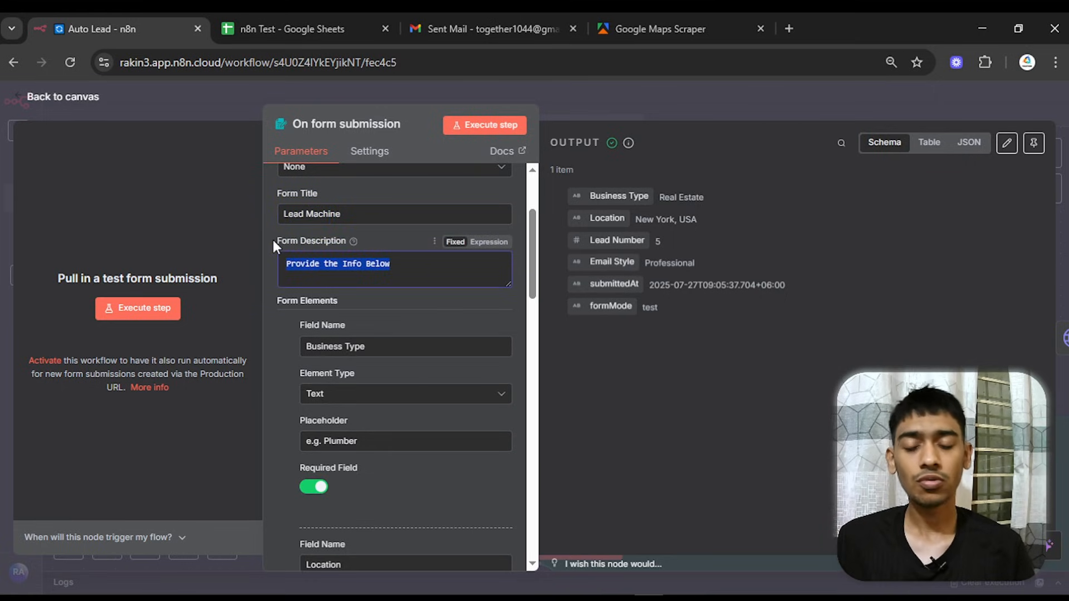
click(273, 240)
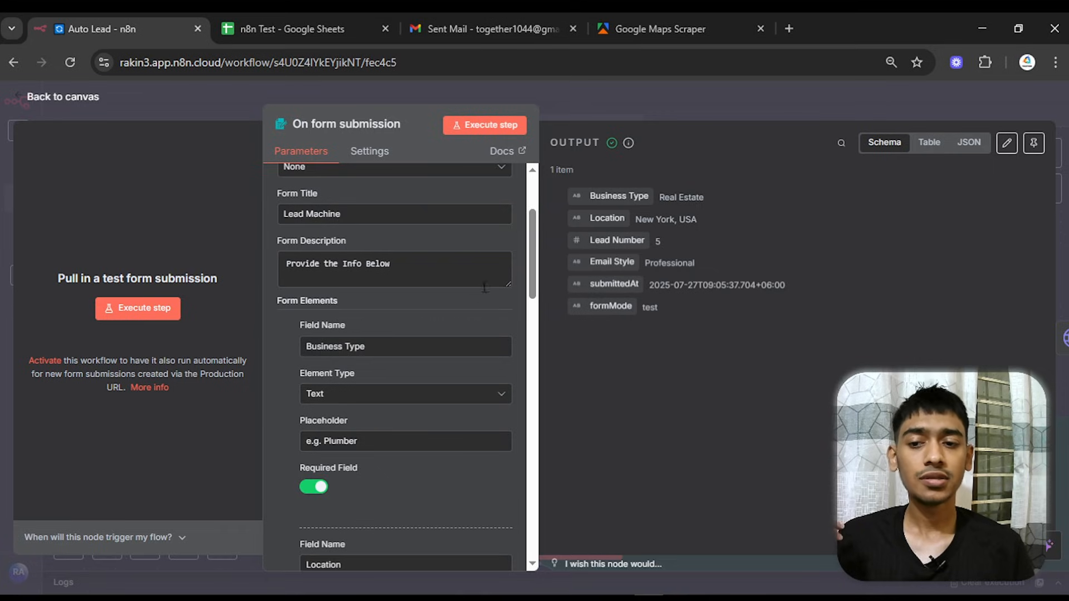
- Examine the Business Type form element's field name, placeholder and required setting
mouse_move(531, 265)
mouse_down()
mouse_move(499, 412)
mouse_move(519, 345)
mouse_move(520, 250)
mouse_up()
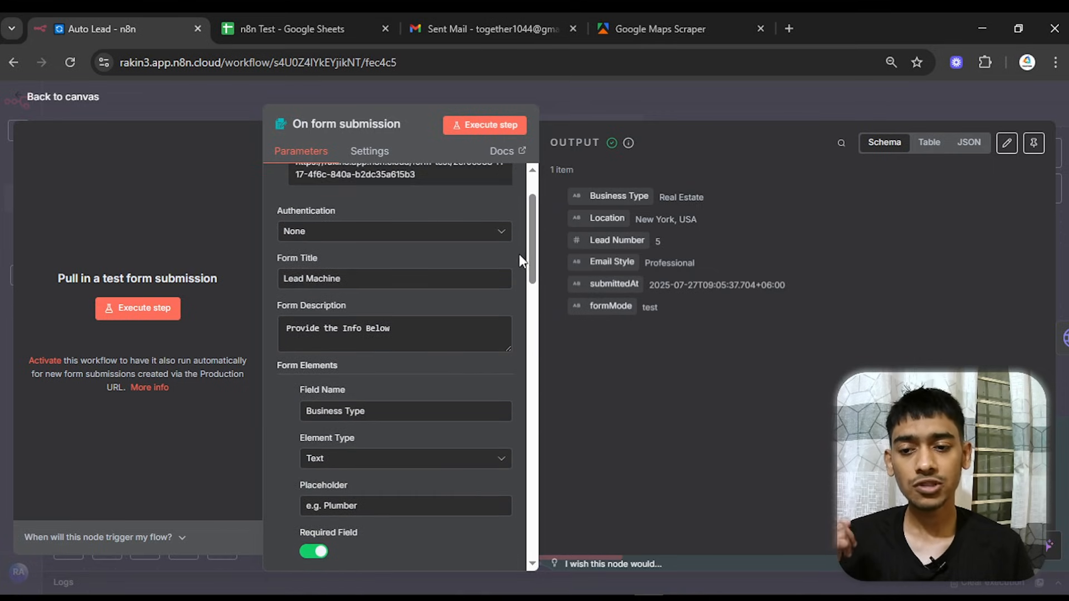
drag(367, 411, 296, 422)
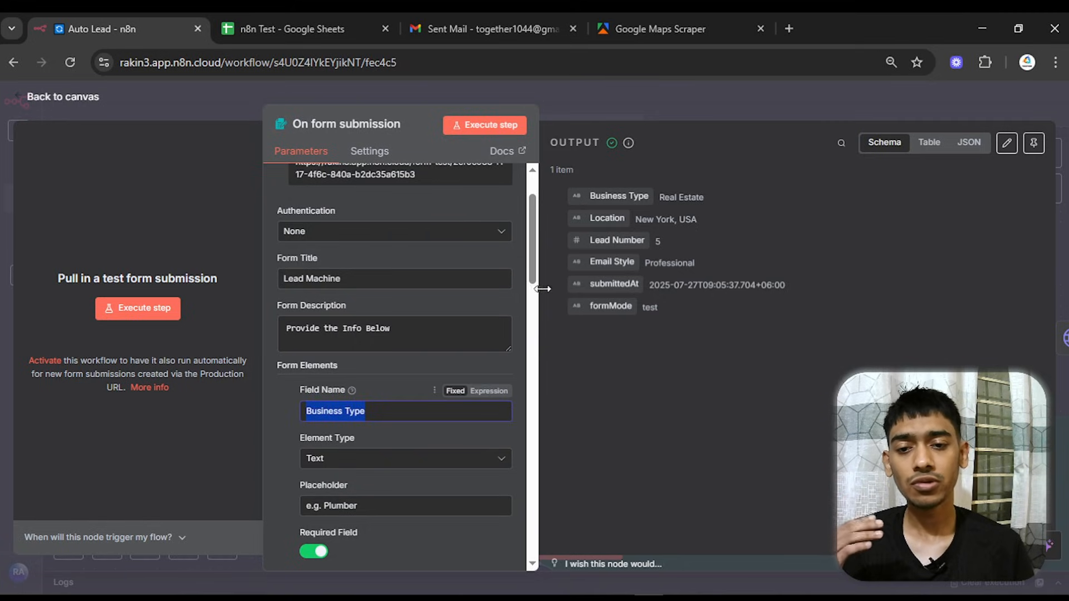
drag(535, 270, 536, 300)
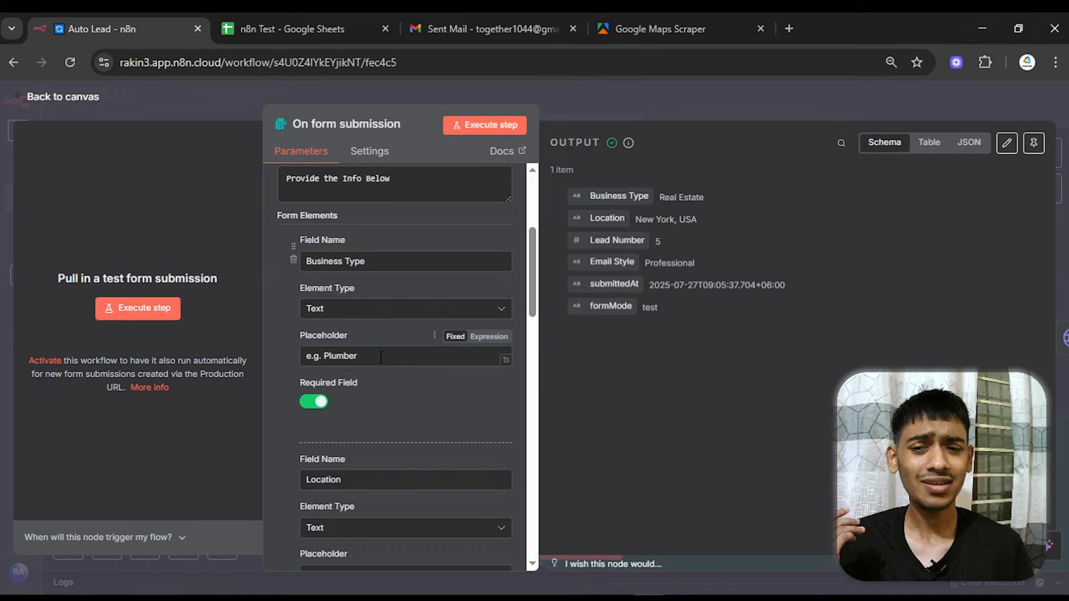
drag(366, 360, 298, 363)
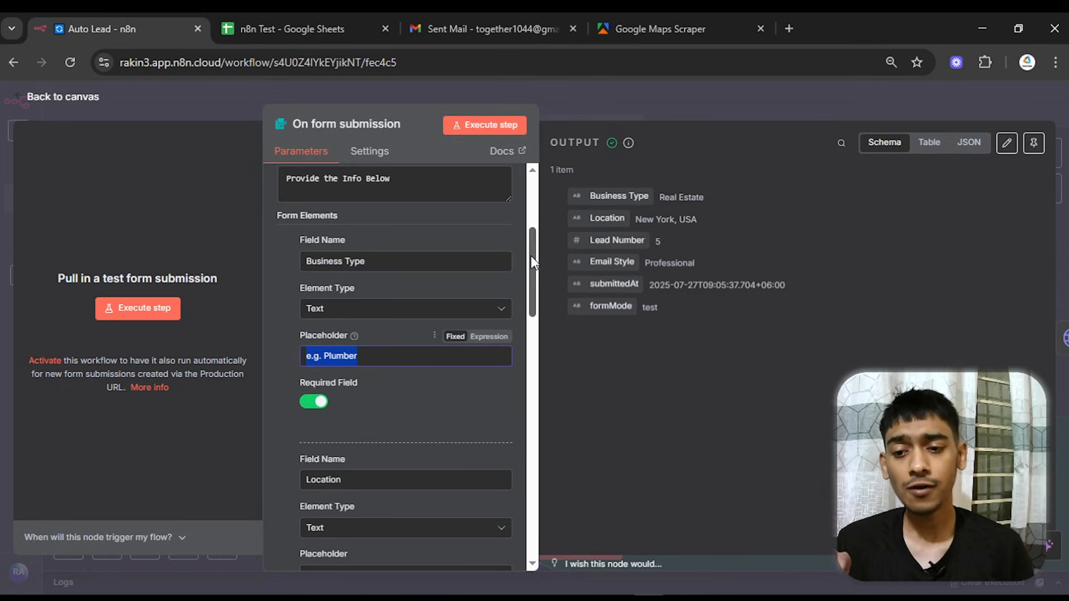
drag(530, 256, 526, 277)
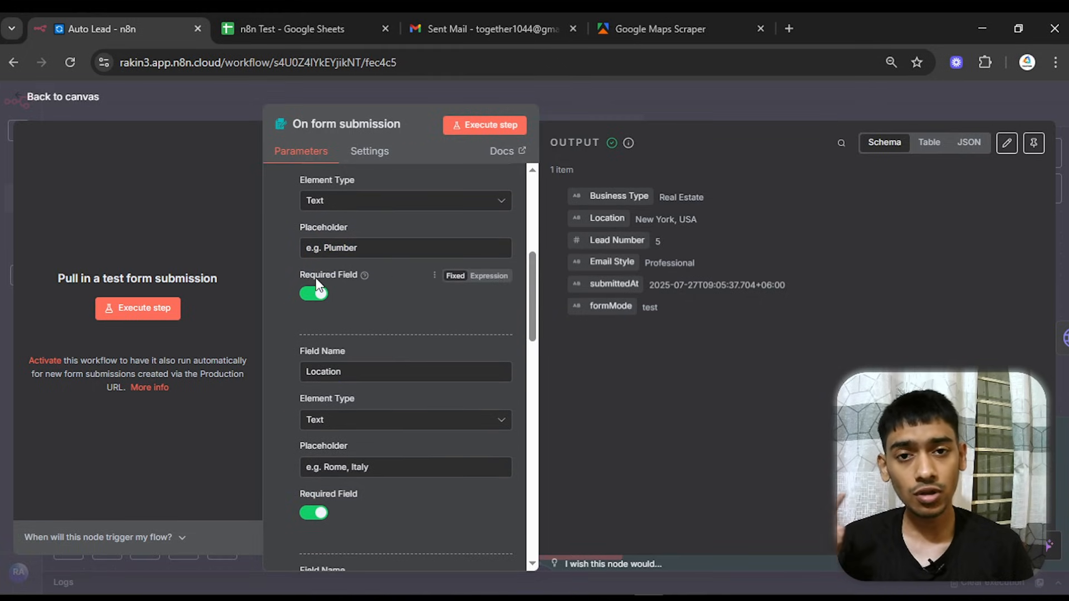
- Review the Location form element's field name and placeholder, and move on to the Lead Number element
scroll(314, 388, down, 2)
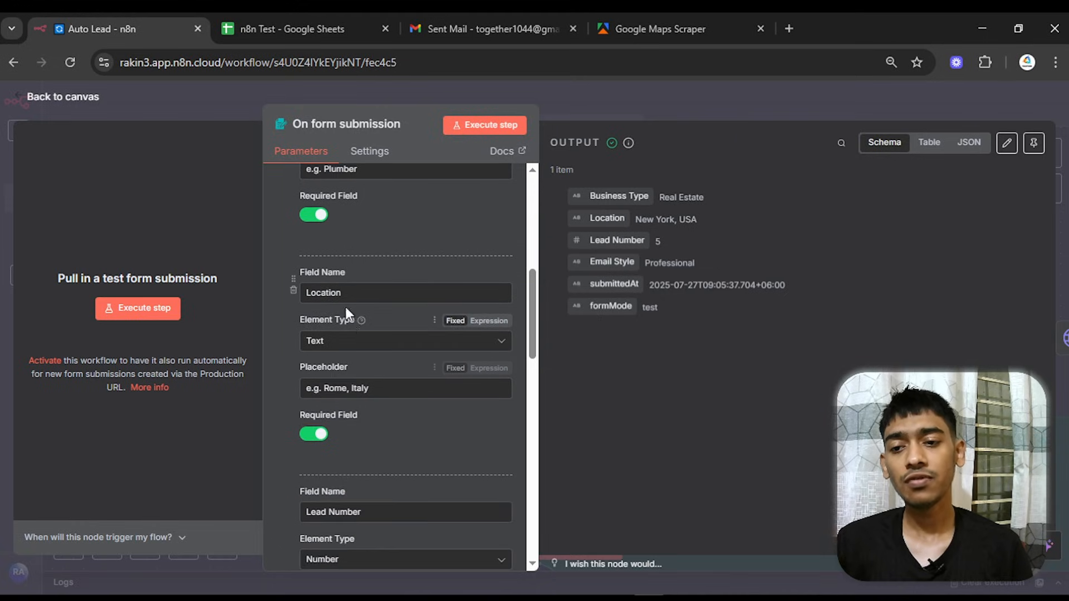
drag(340, 293, 279, 286)
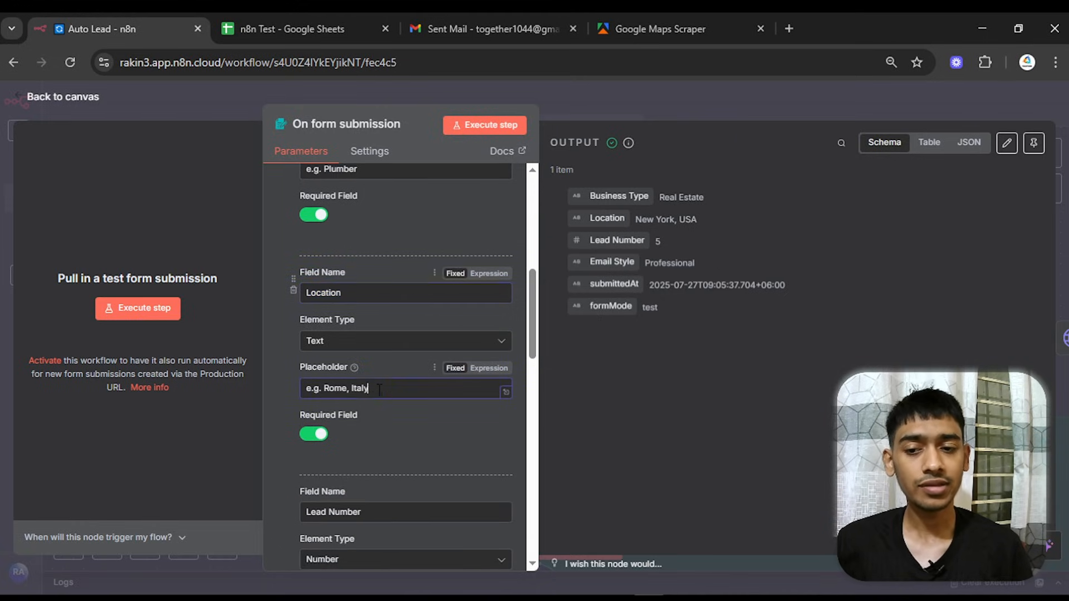
drag(368, 388, 288, 384)
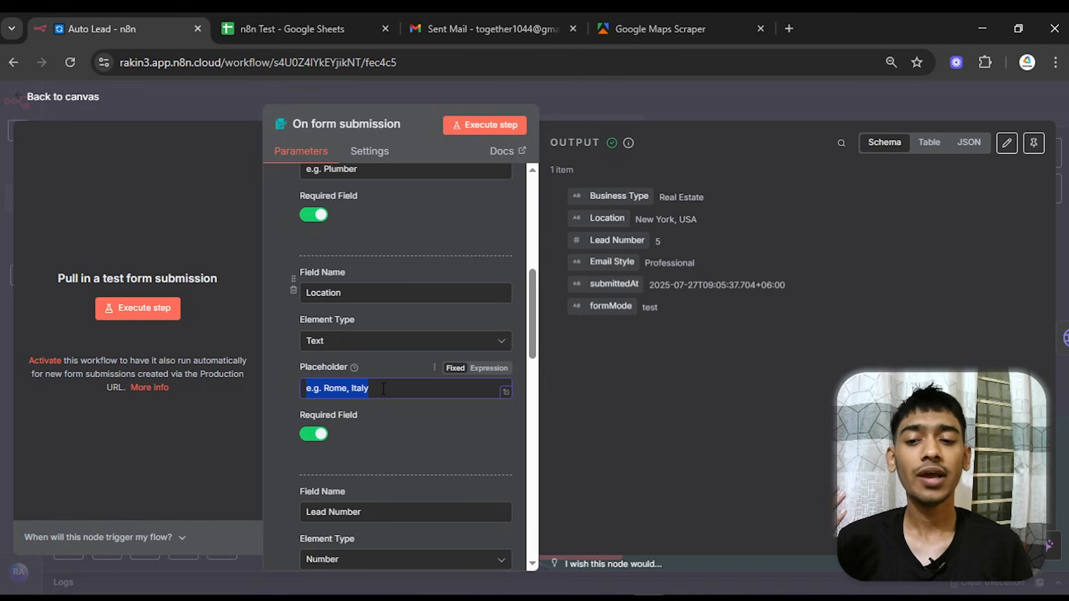
drag(383, 388, 322, 398)
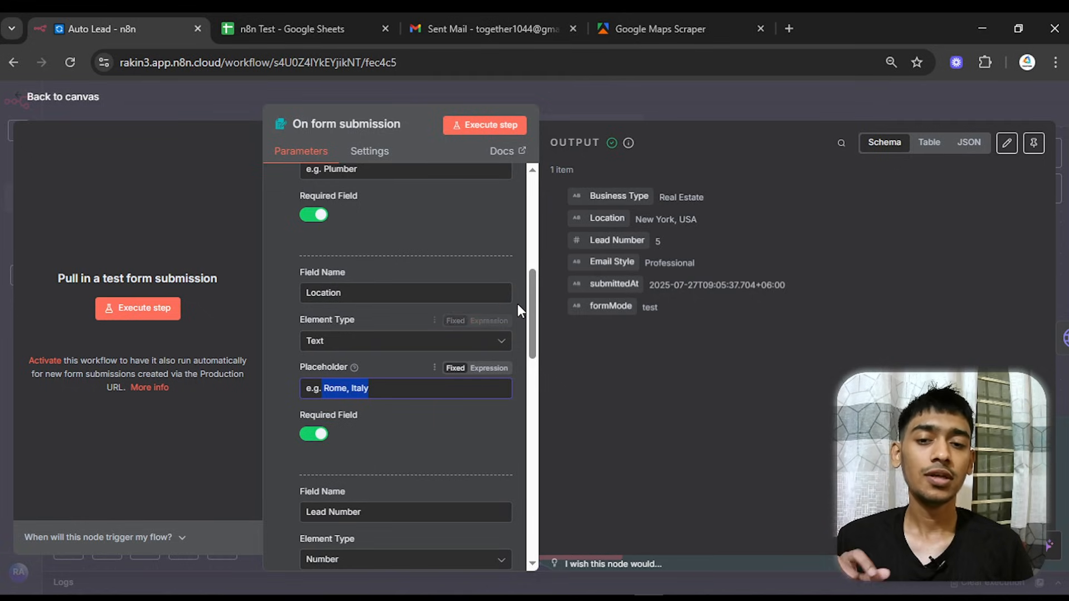
drag(530, 311, 533, 347)
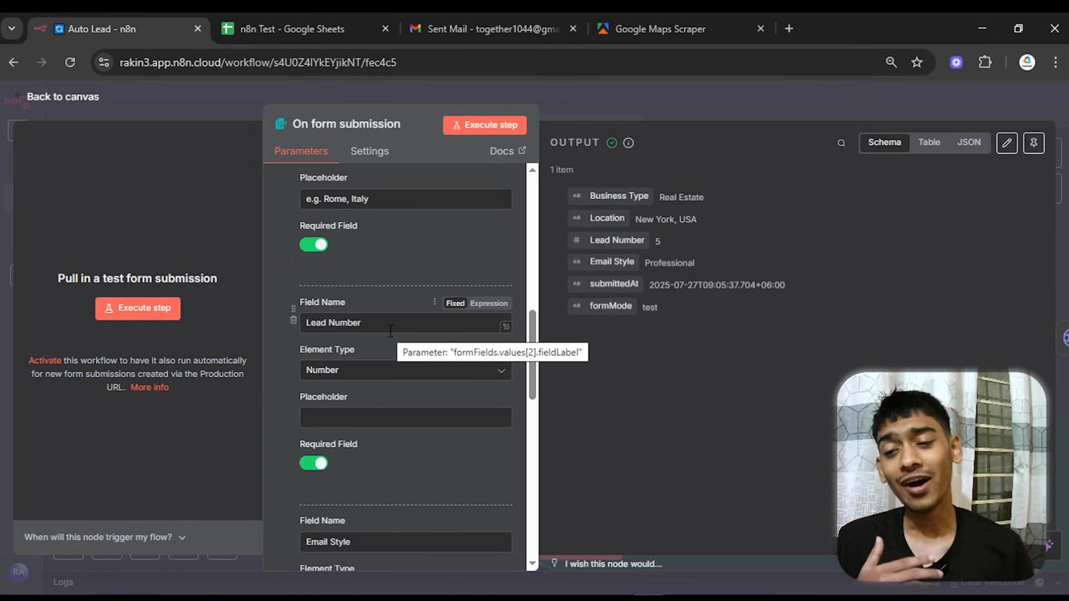
- Examine the Email Style form element's field name, dropdown options, Multiple Choice and Required Field settings, and the form's response settings
scroll(397, 331, down, 3)
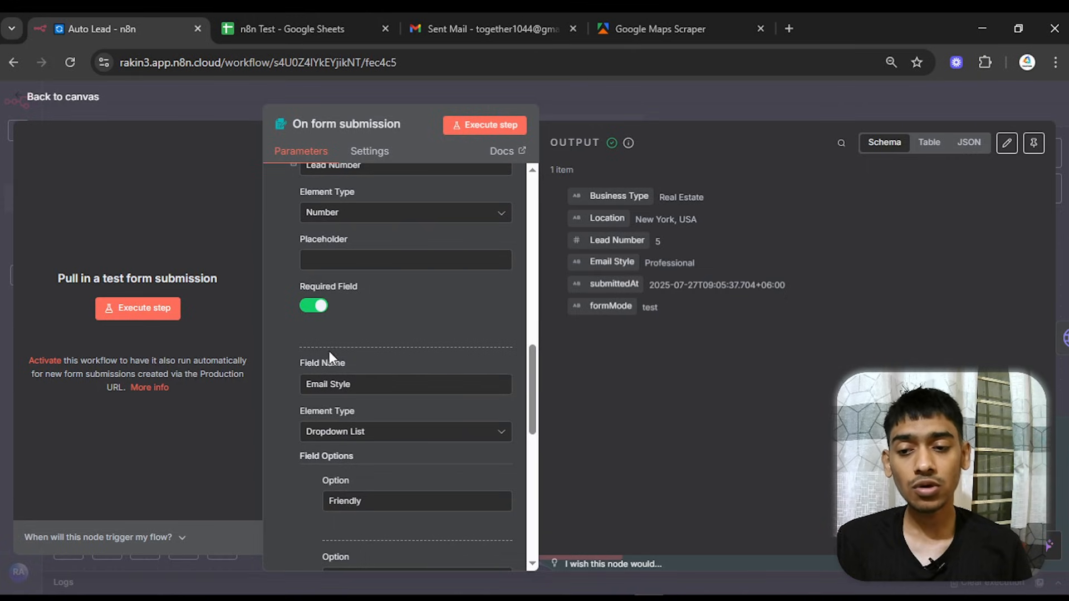
drag(350, 384, 313, 384)
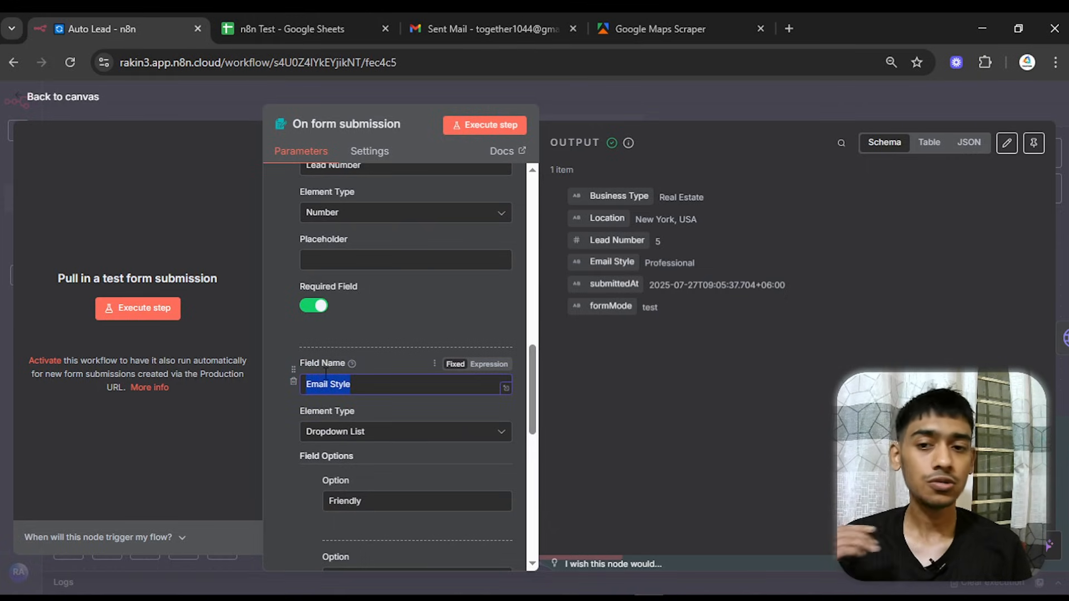
scroll(422, 316, down, 2)
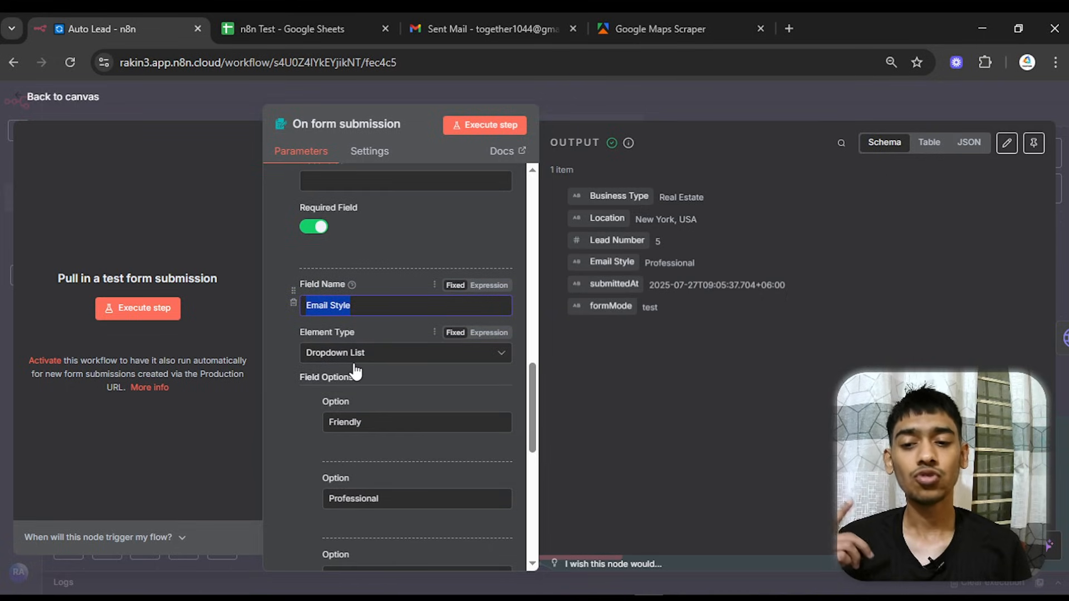
drag(533, 387, 533, 421)
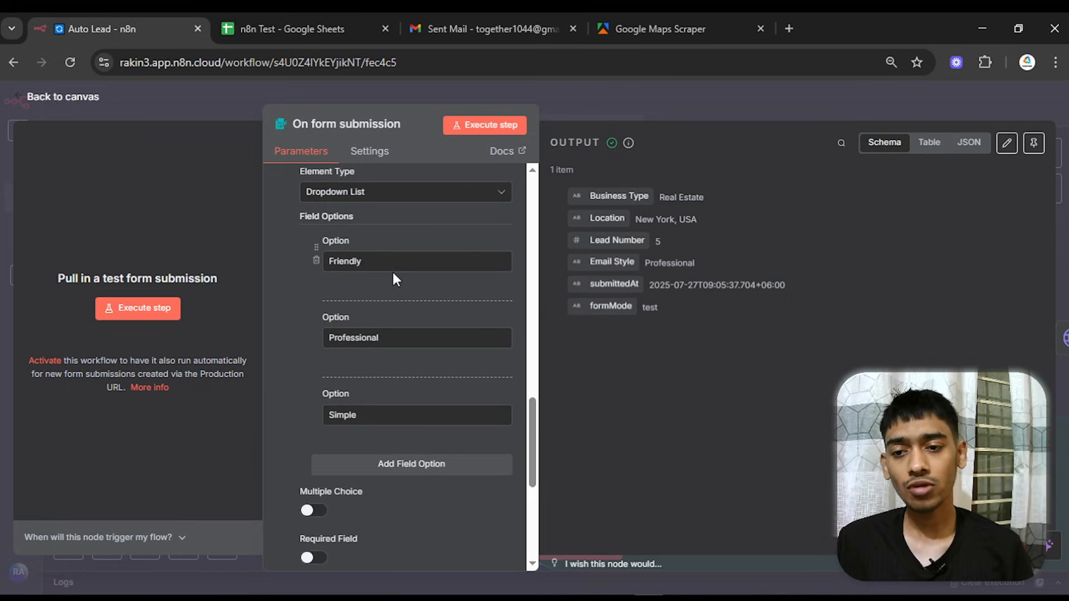
scroll(413, 335, down, 4)
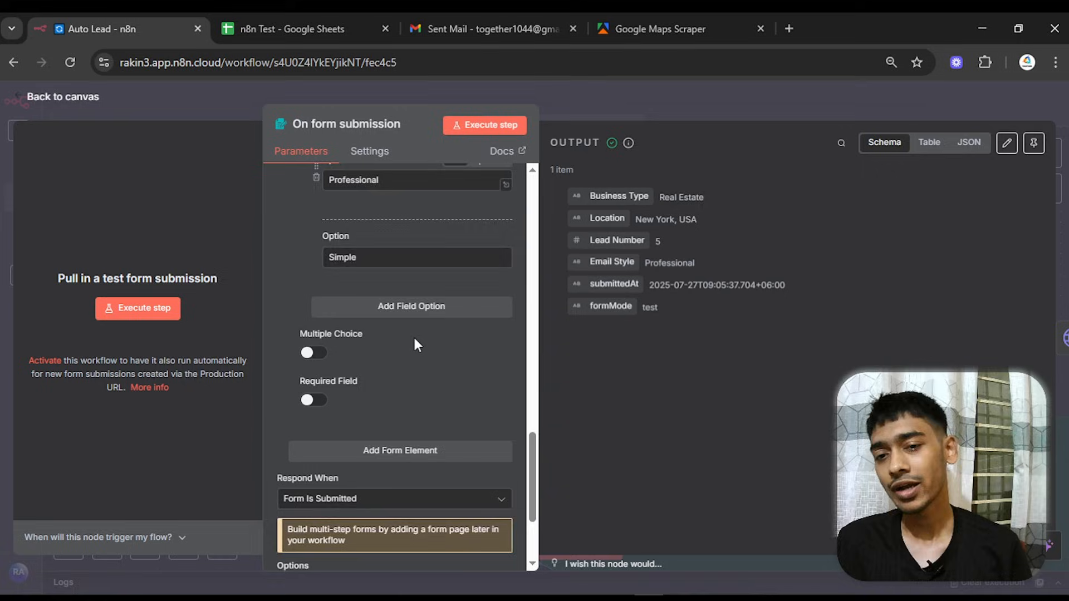
scroll(415, 344, down, 2)
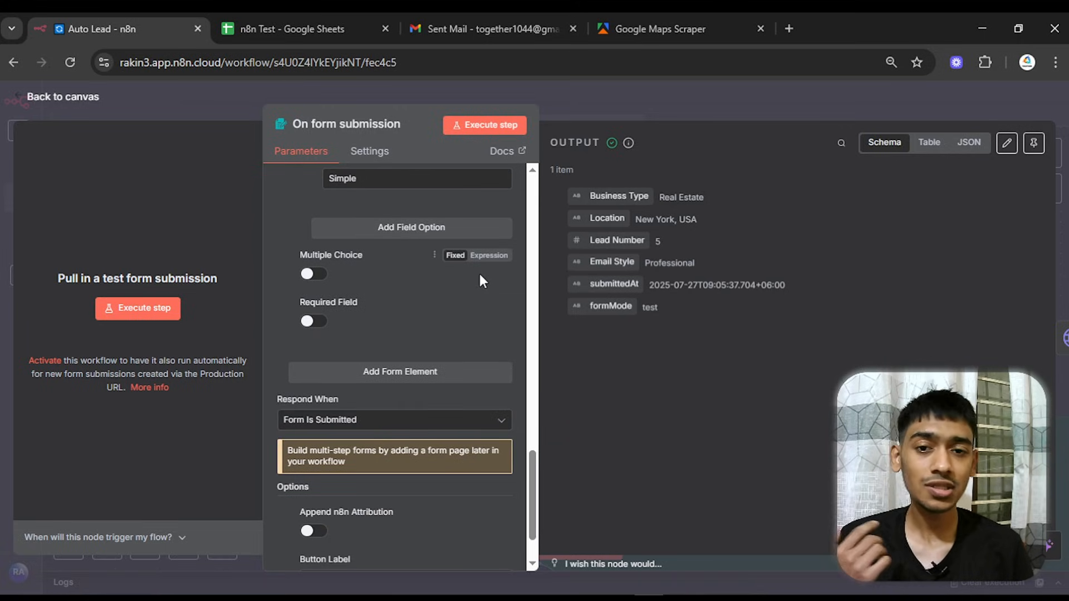
- Review the submitted business type, location, lead number and email style in the form node's output, and return to the canvas
drag(570, 192, 702, 305)
click(790, 264)
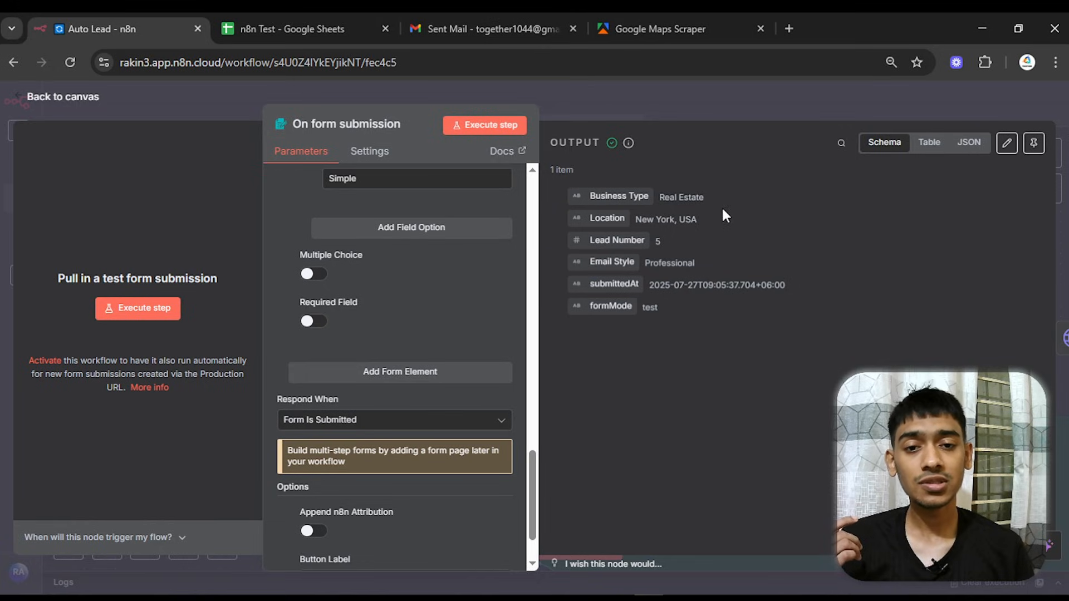
click(715, 233)
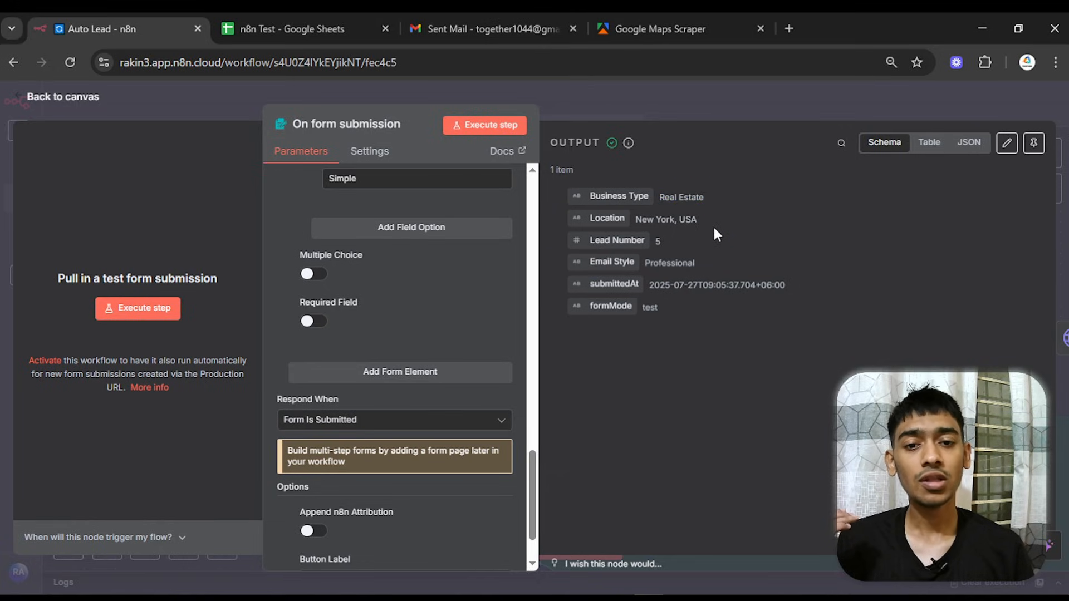
drag(713, 225, 629, 224)
click(712, 234)
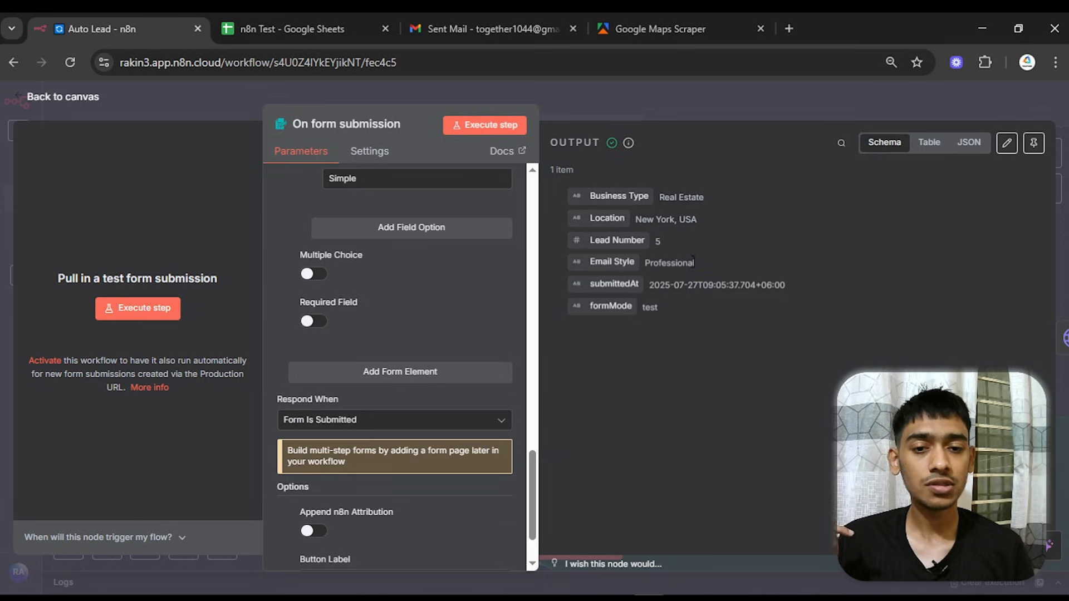
drag(694, 262, 639, 264)
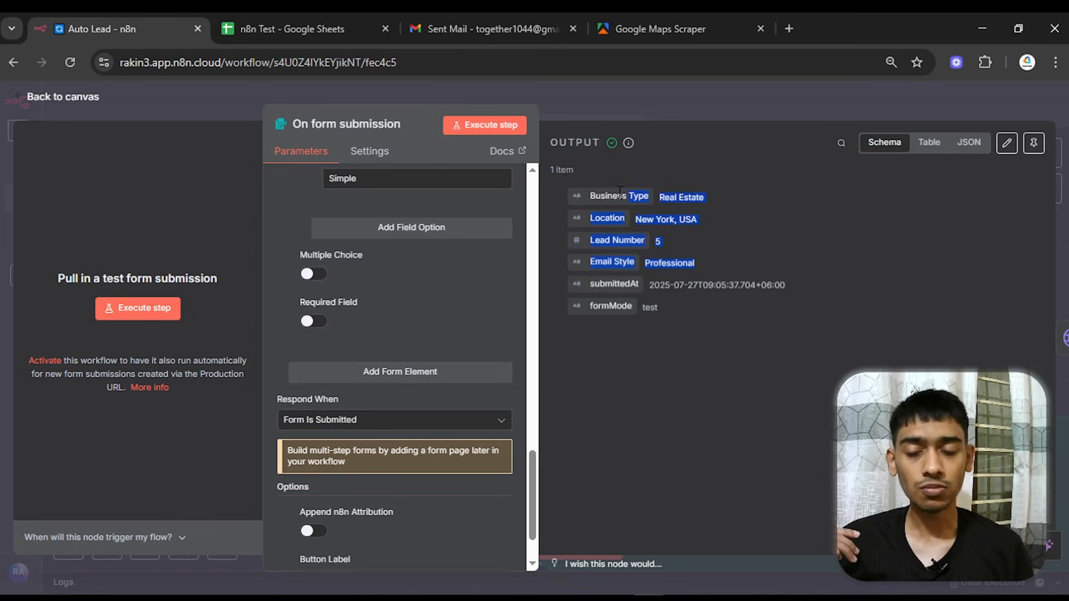
click(37, 99)
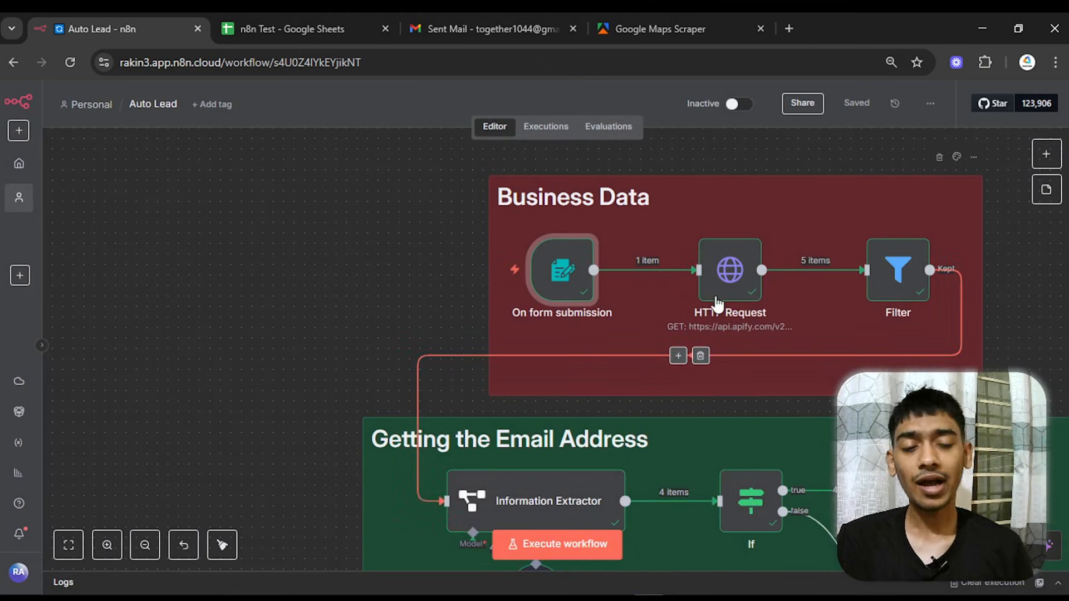
- Open the HTTP Request node in the Business Data section, and switch to the Google Maps Scraper page in Apify
drag(1005, 242, 713, 243)
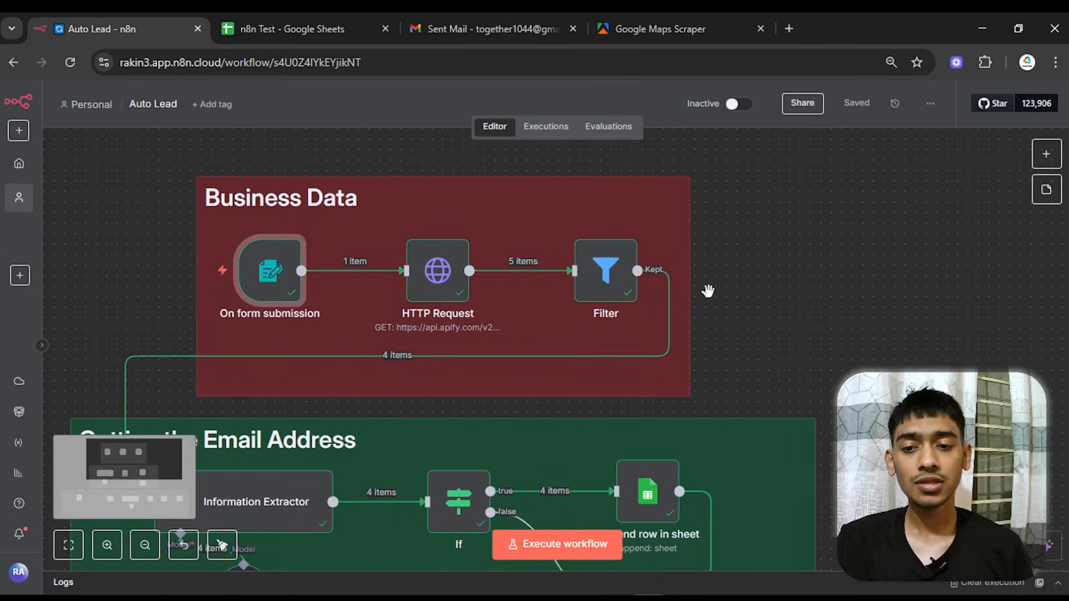
scroll(708, 291, up, 1)
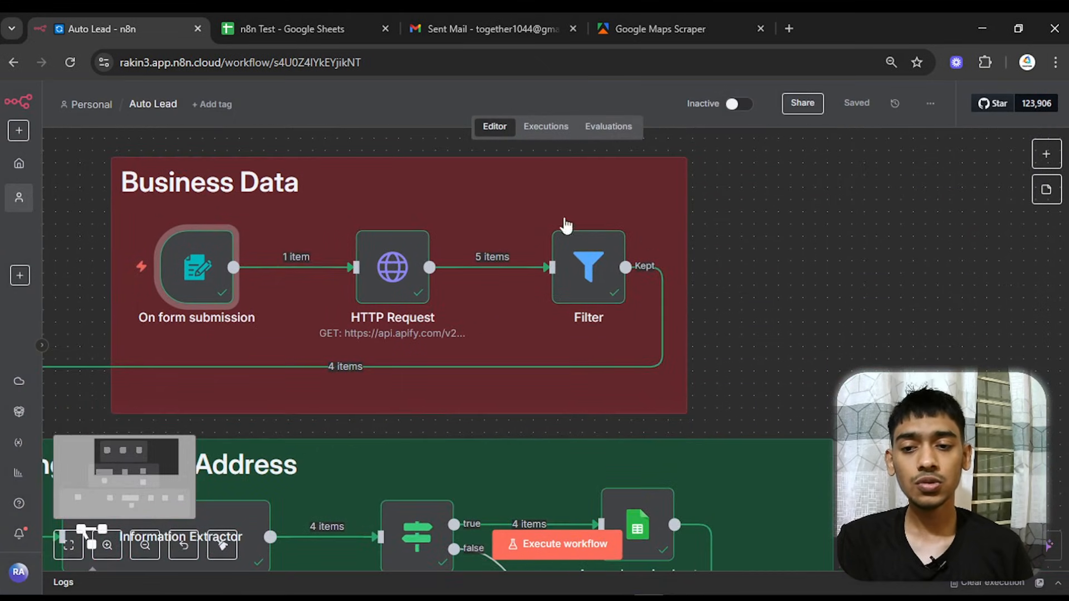
click(392, 297)
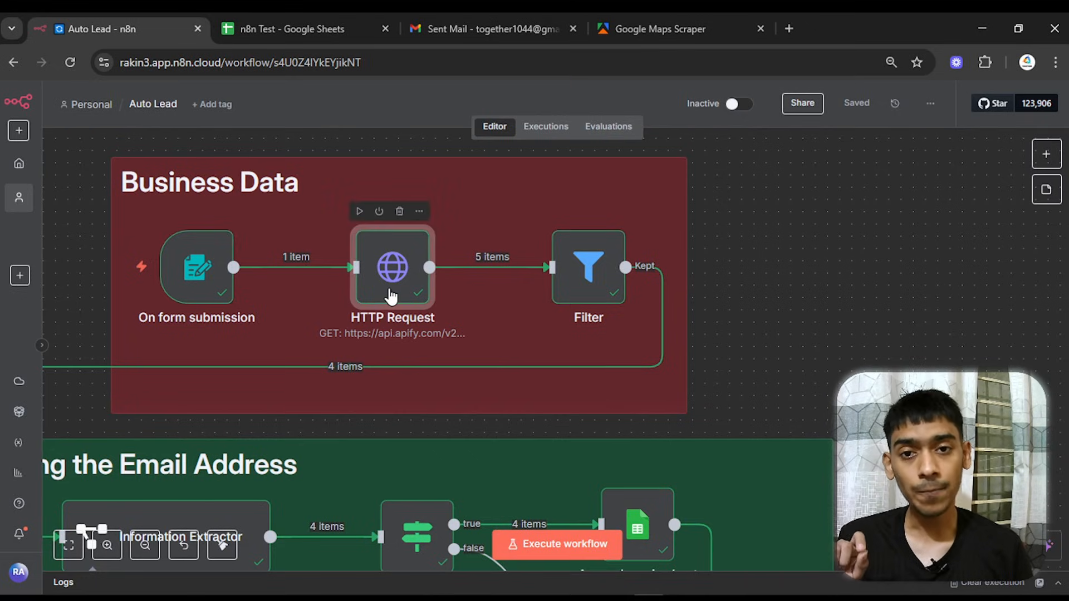
double_click(391, 296)
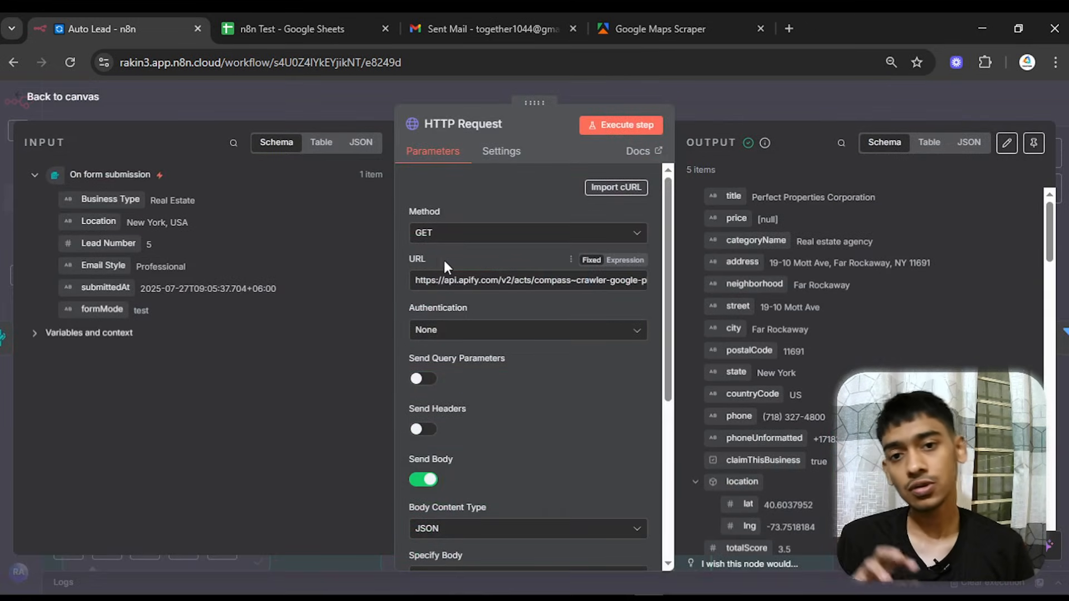
click(672, 17)
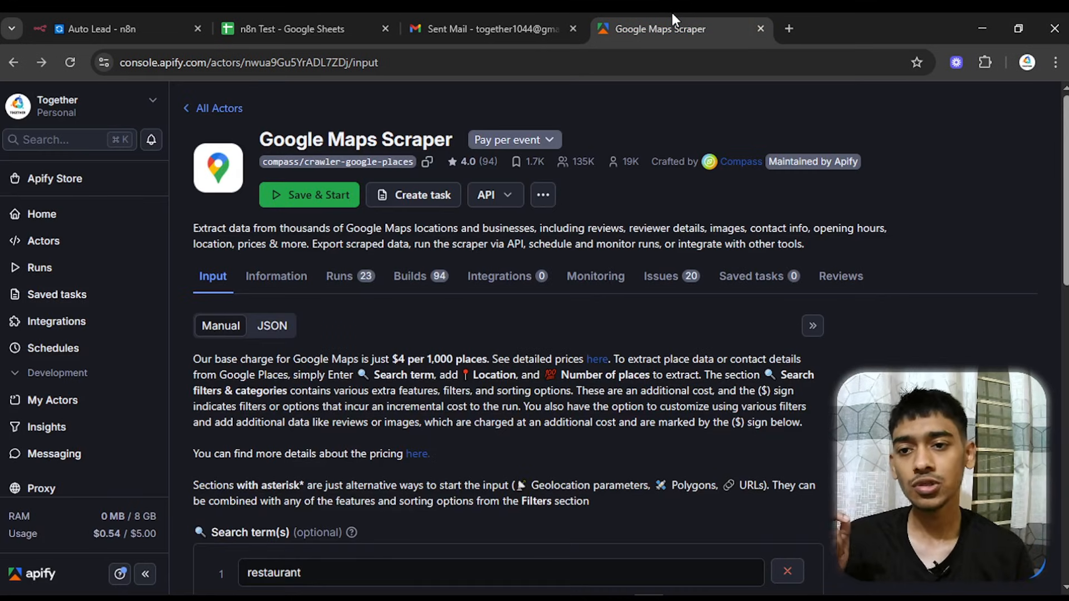
- Open Google Maps in a new browser tab and search it for "PLumber, in Dubai"
click(789, 28)
click(436, 288)
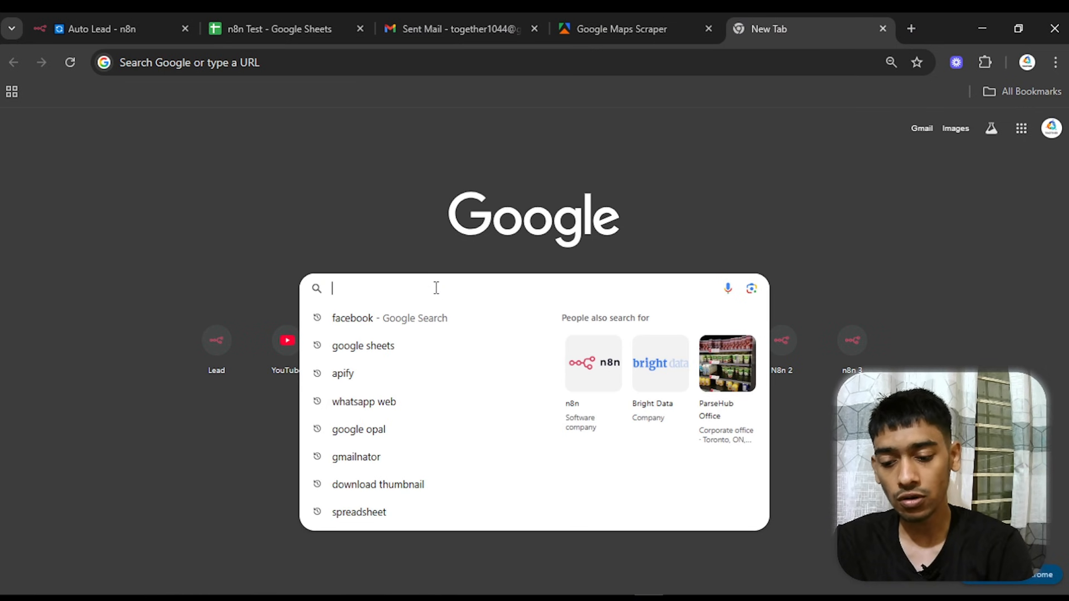
text(google maps)
key(Return)
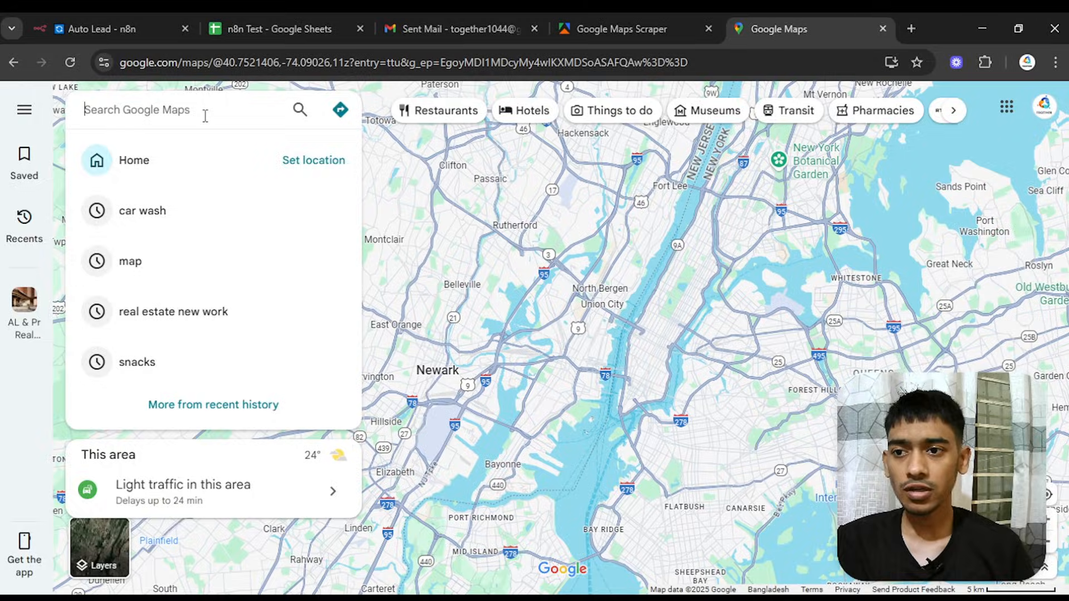
text(PL)
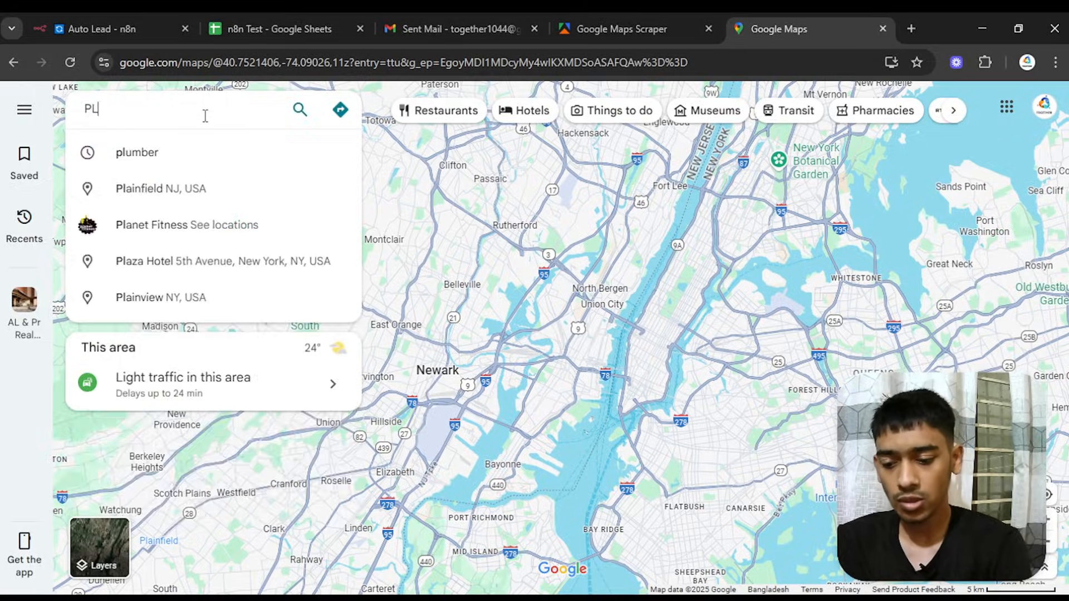
text(umber, in Dubai)
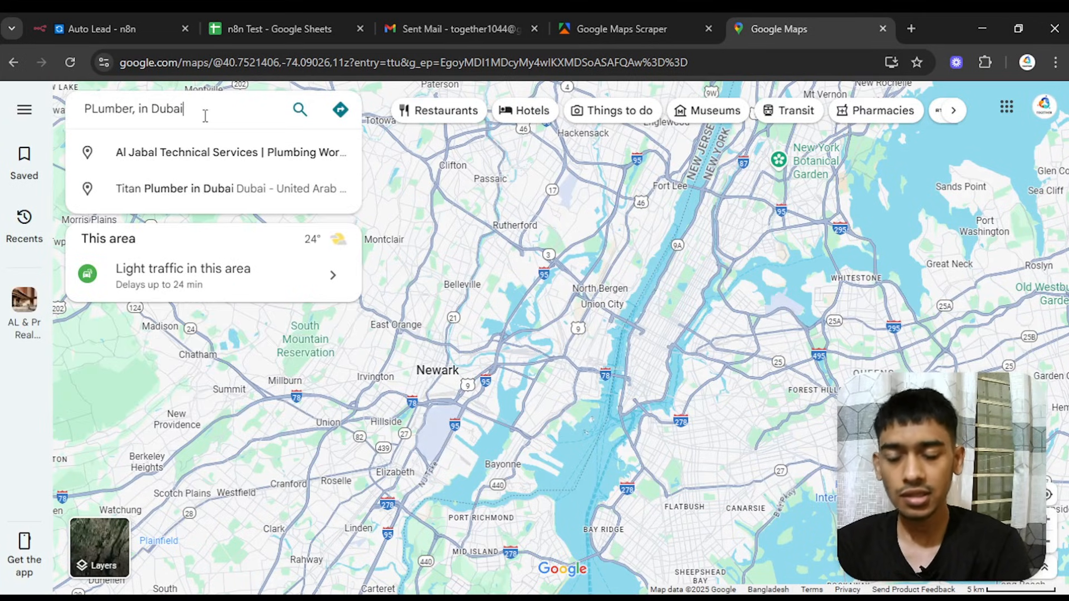
key(Return)
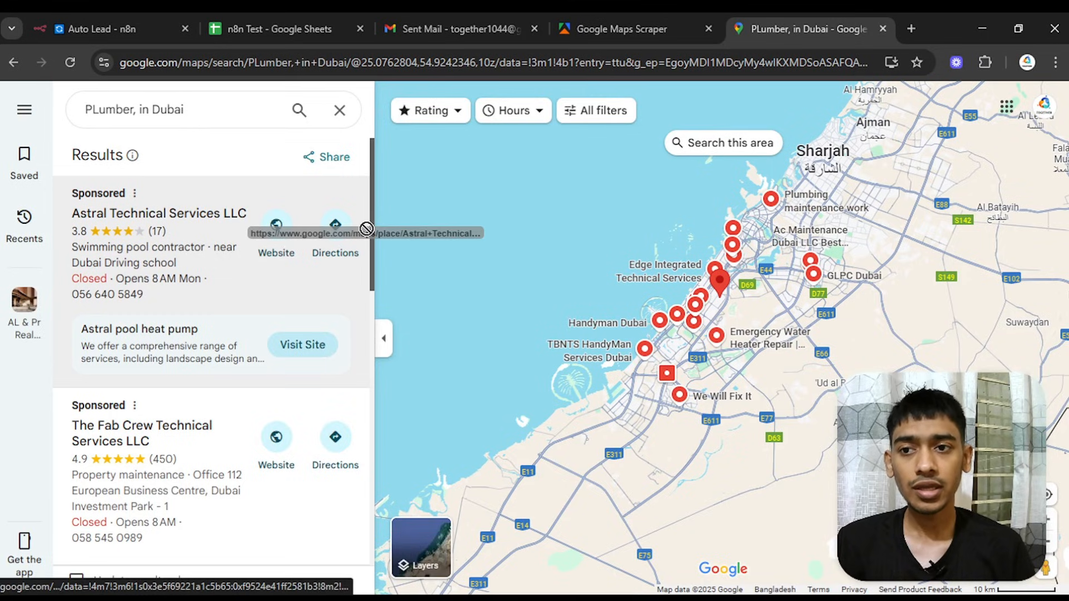
- Browse the first plumber results for Dubai, looking at their ratings, phone numbers and website links
scroll(191, 378, down, 5)
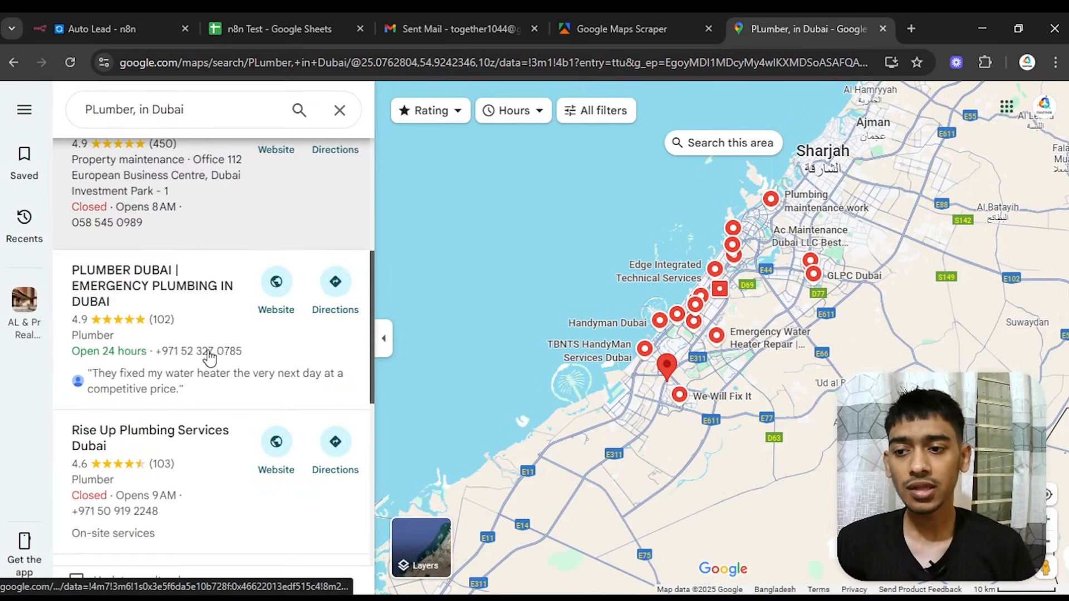
scroll(146, 307, up, 5)
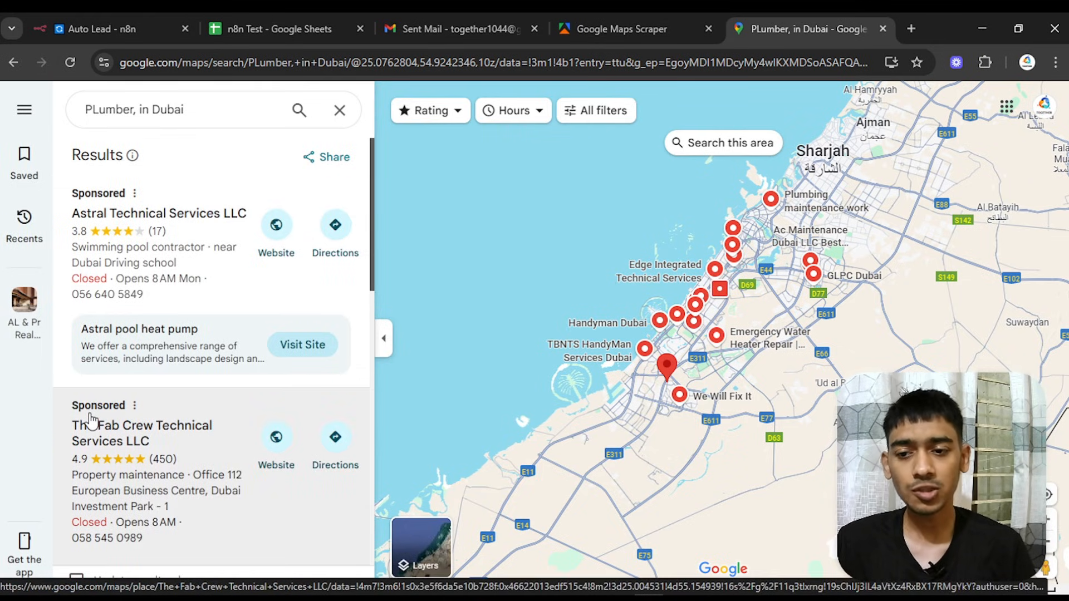
scroll(92, 419, down, 4)
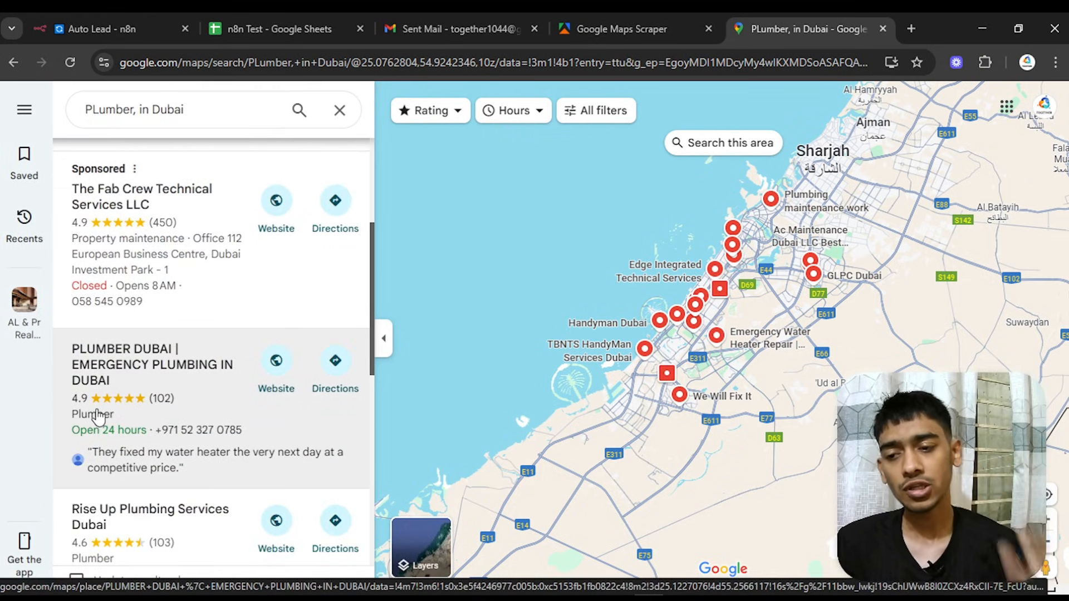
scroll(100, 412, down, 3)
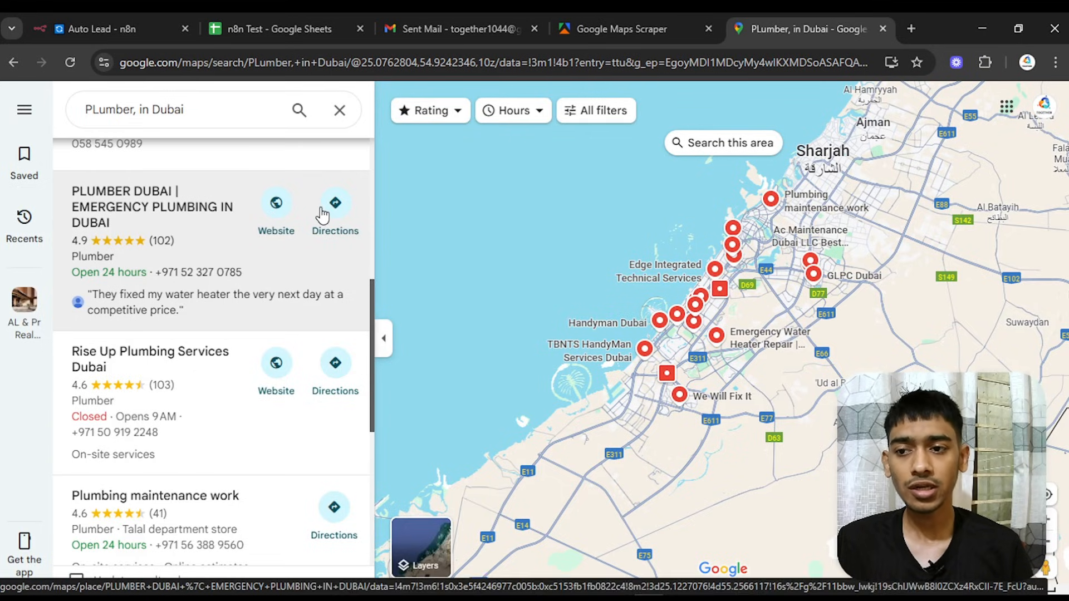
- Open the "PLUMBER DUBAI | EMERGENCY PLUMBING IN DUBAI" listing, review its website and phone details, and close it
click(196, 256)
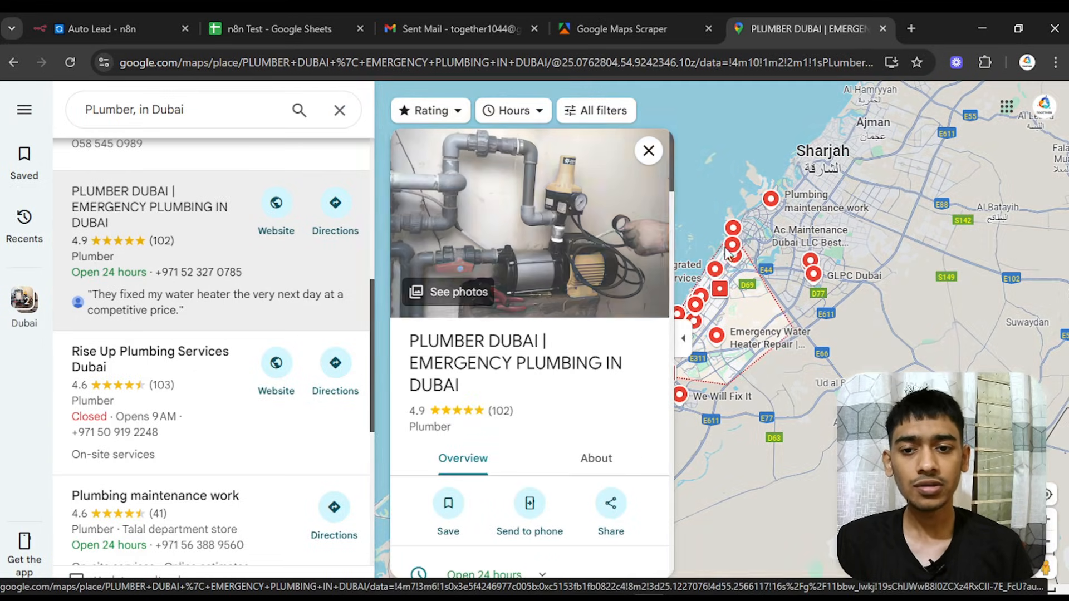
scroll(681, 246, down, 2)
scroll(576, 379, down, 4)
scroll(576, 379, up, 2)
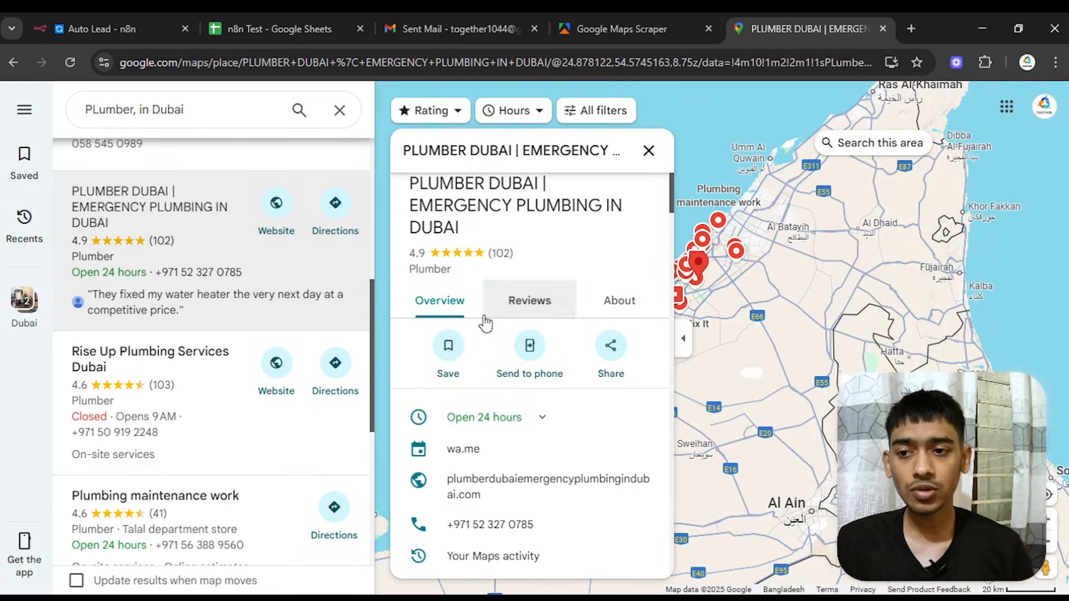
scroll(423, 182, down, 5)
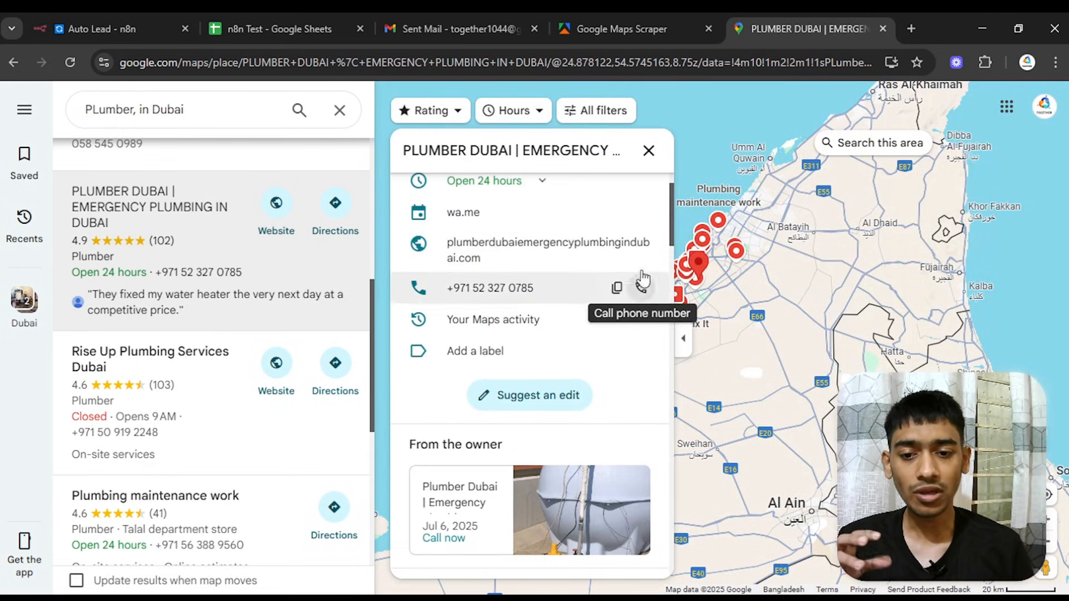
click(647, 149)
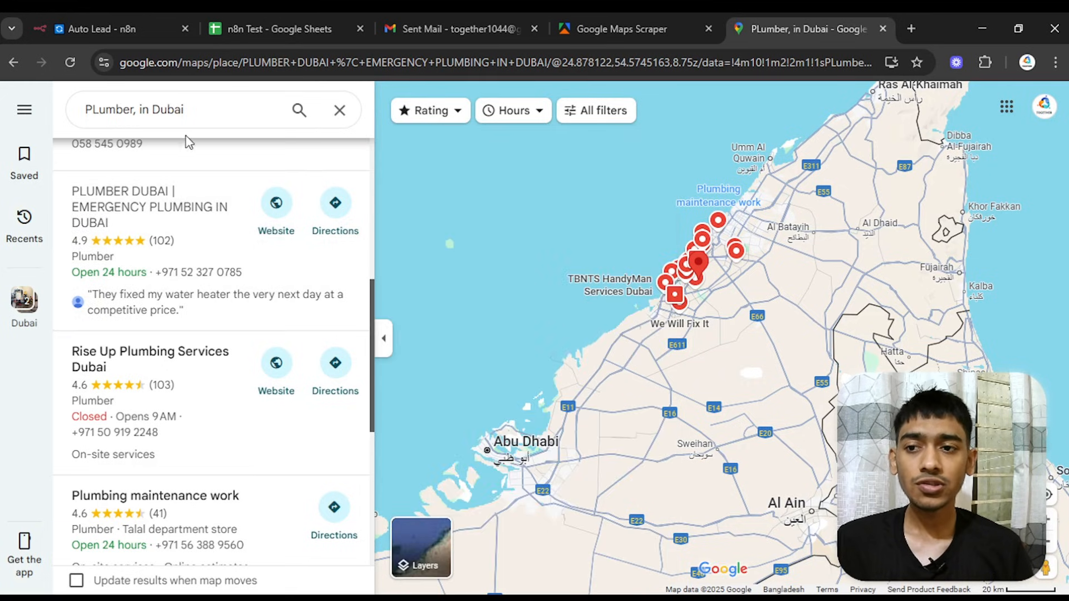
- Look through the remaining Dubai plumber listings, and switch back to the n8n workflow's HTTP Request node
scroll(167, 267, up, 1)
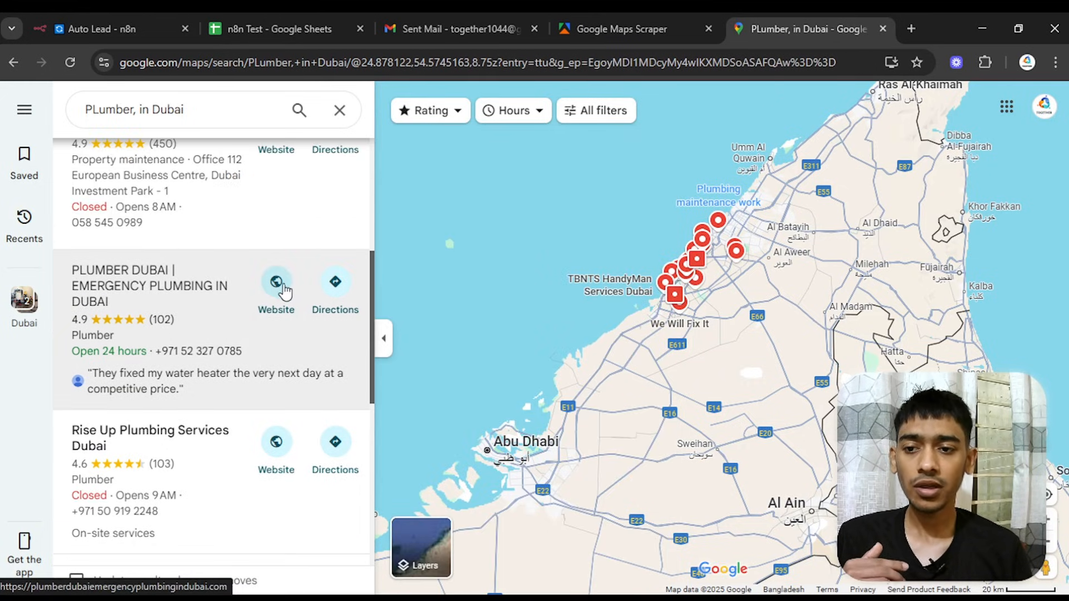
scroll(272, 298, down, 6)
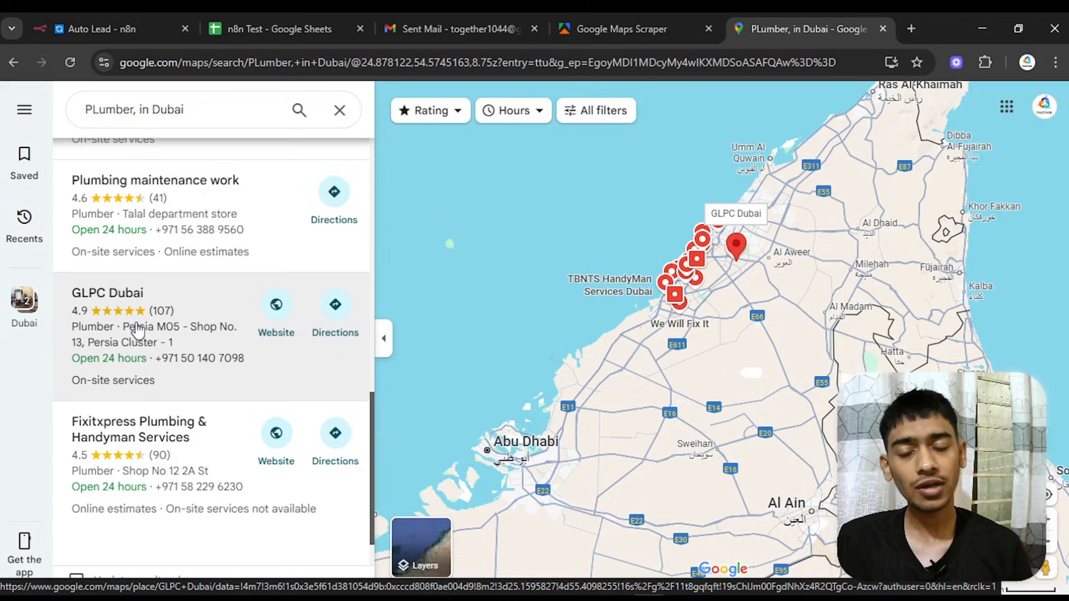
scroll(240, 334, down, 1)
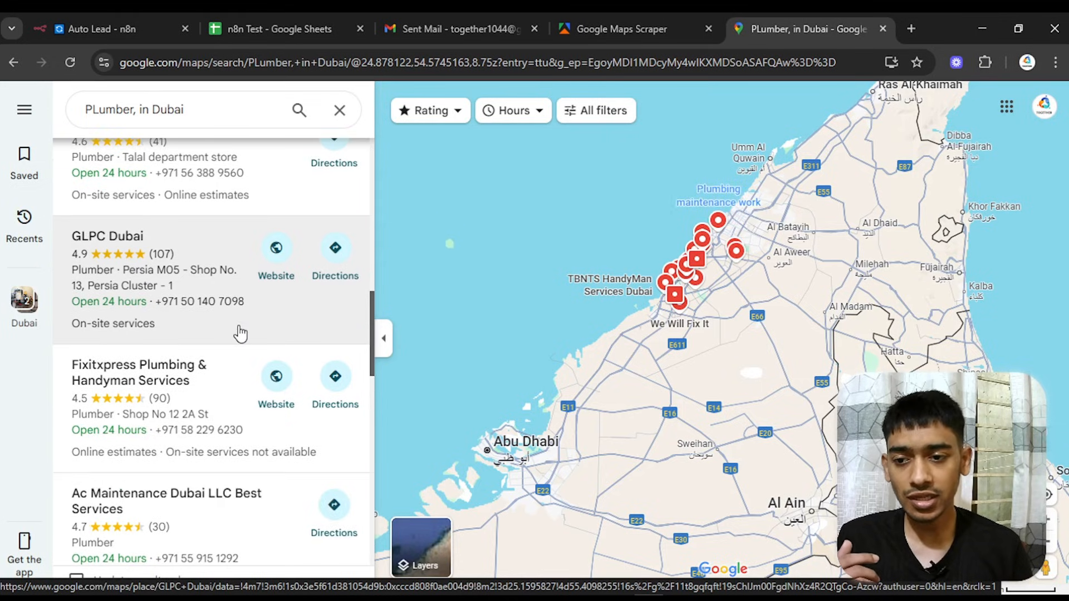
scroll(239, 333, up, 10)
scroll(198, 461, down, 8)
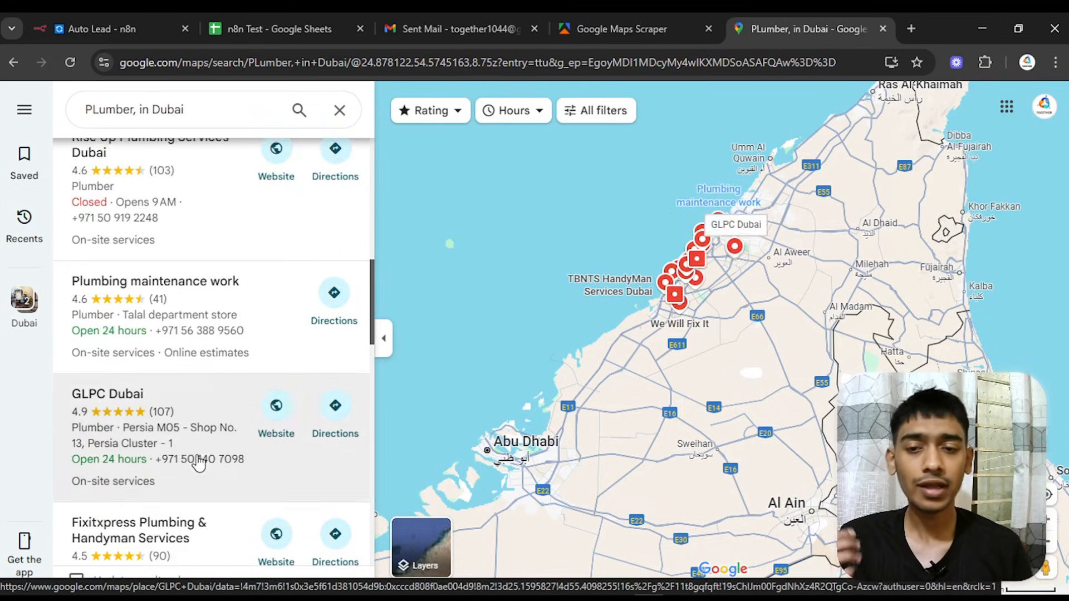
scroll(199, 462, down, 7)
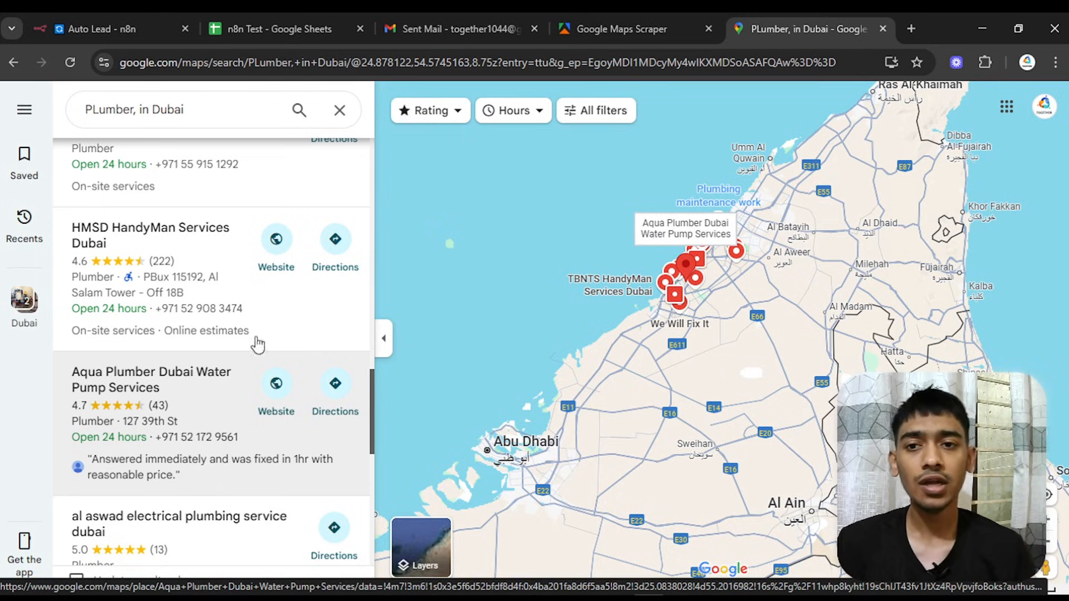
click(161, 25)
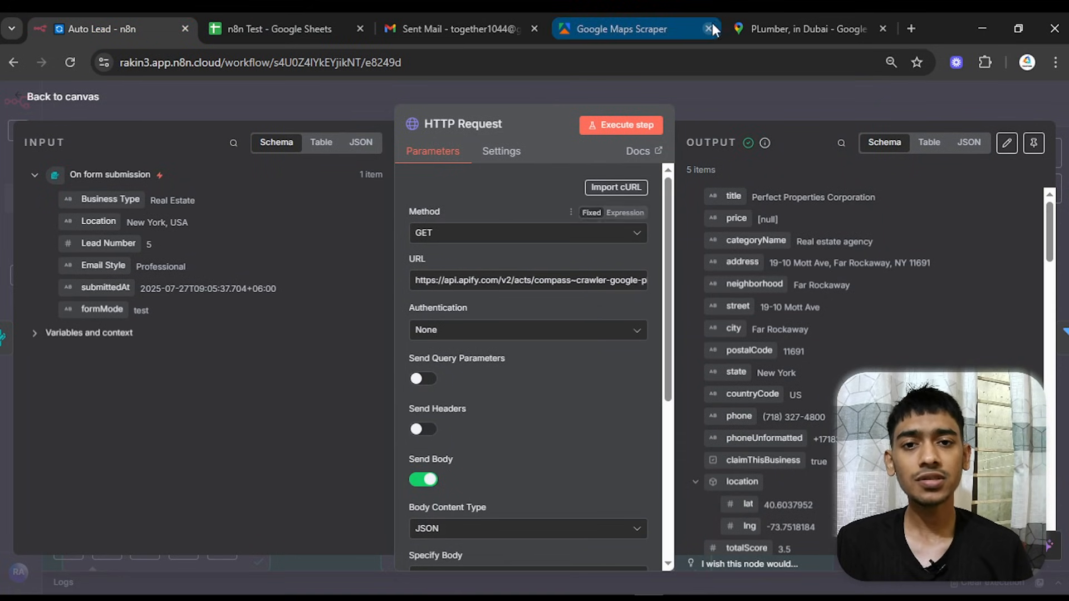
- Switch to the Google Maps Scraper actor in Apify and look through its description, input fields, add-ons and run options
click(601, 19)
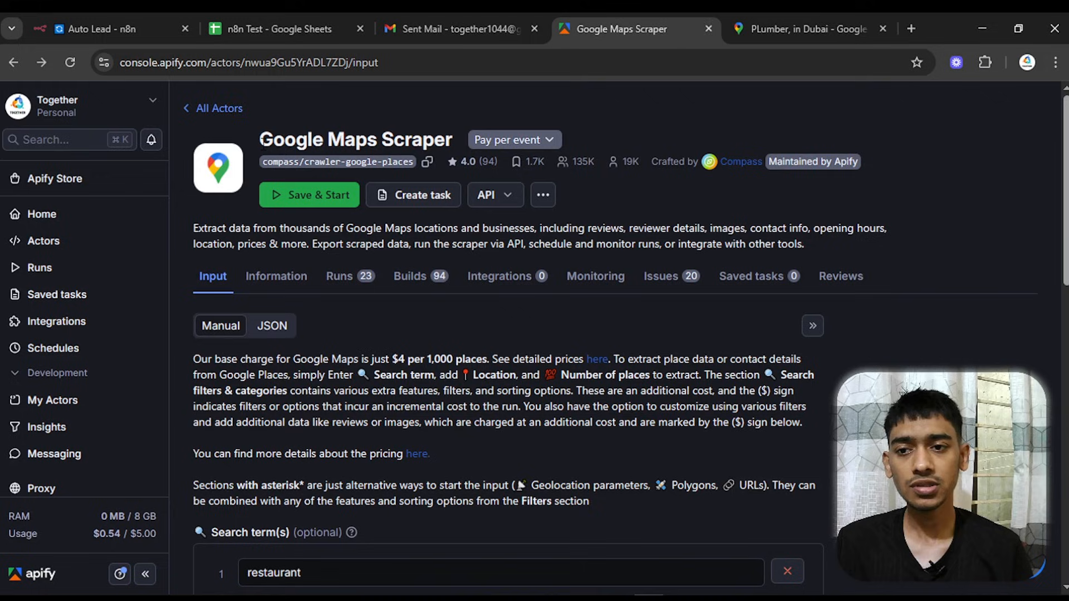
drag(283, 144, 451, 139)
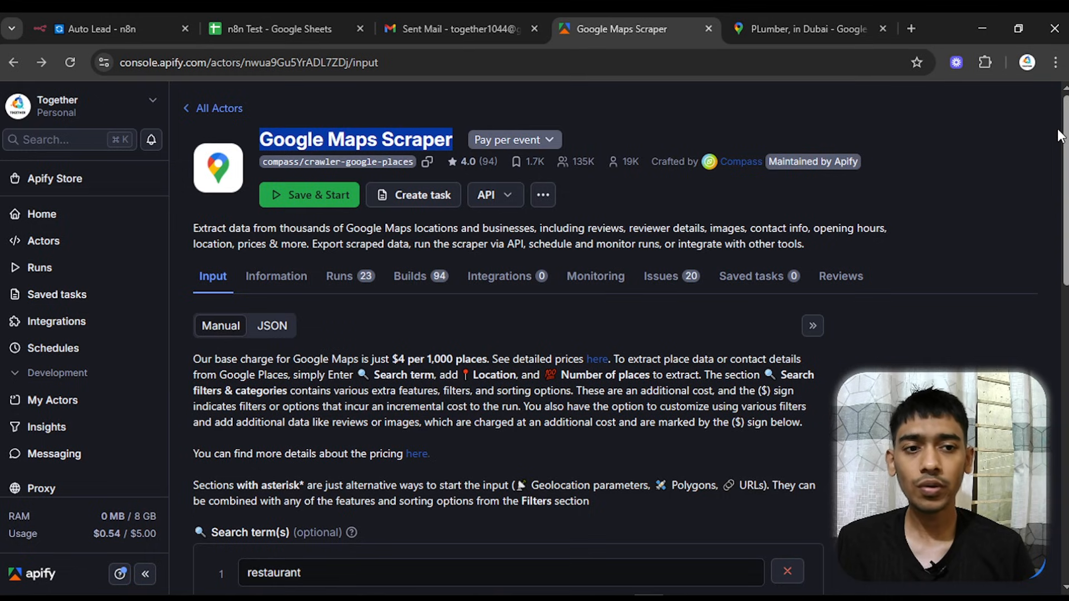
scroll(920, 249, down, 3)
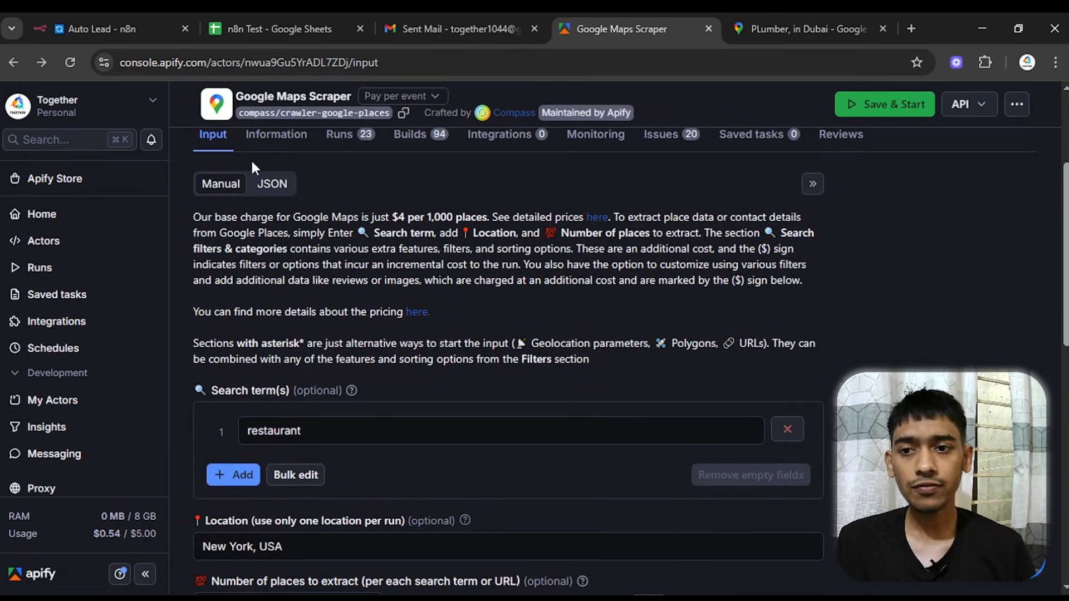
scroll(251, 158, up, 3)
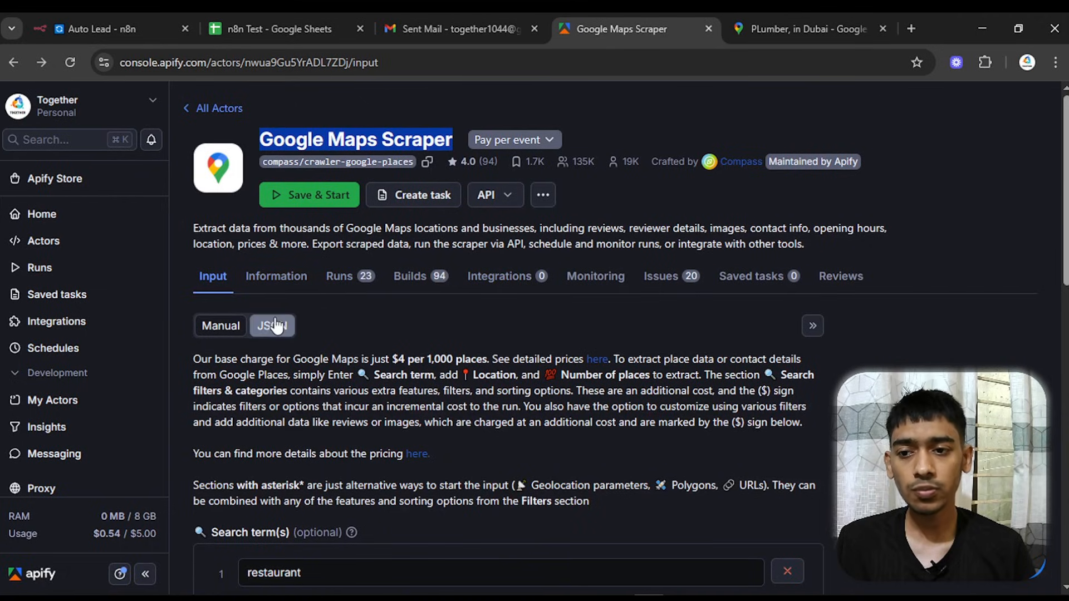
scroll(279, 328, down, 7)
scroll(223, 292, down, 7)
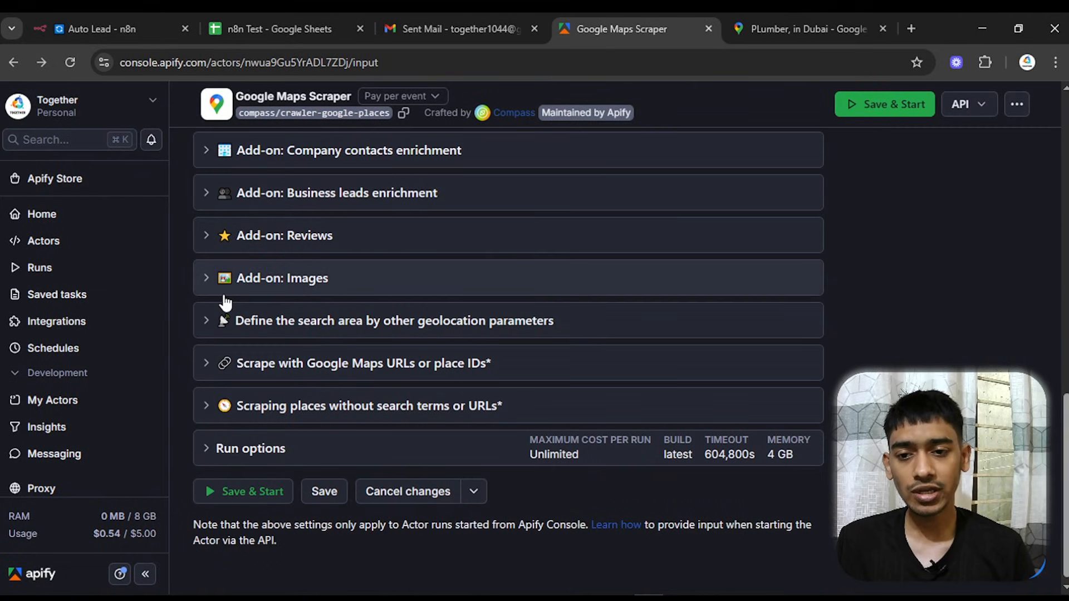
scroll(223, 295, up, 9)
scroll(224, 305, up, 6)
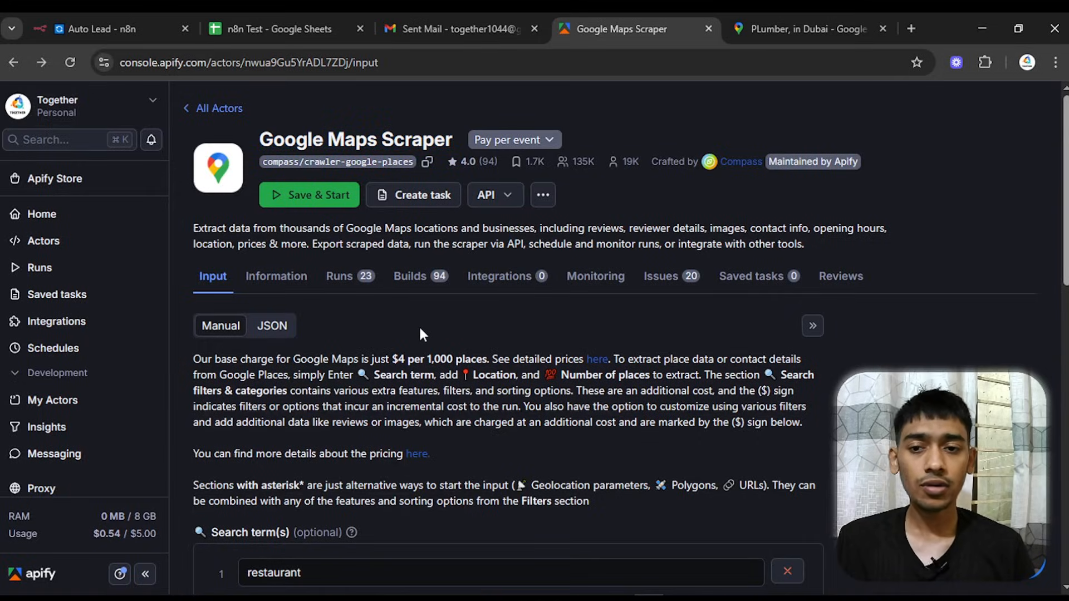
- Open the most recent Google Maps Scraper run from the Apify home page, and look back briefly at n8n's HTTP Request node
click(42, 213)
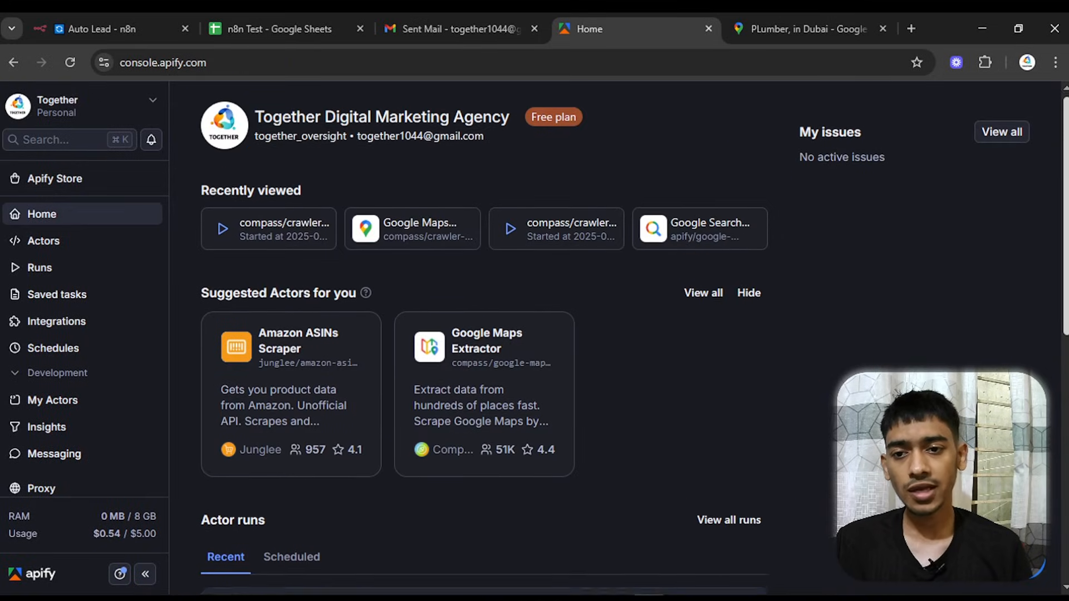
scroll(535, 334, down, 1)
scroll(1035, 280, down, 3)
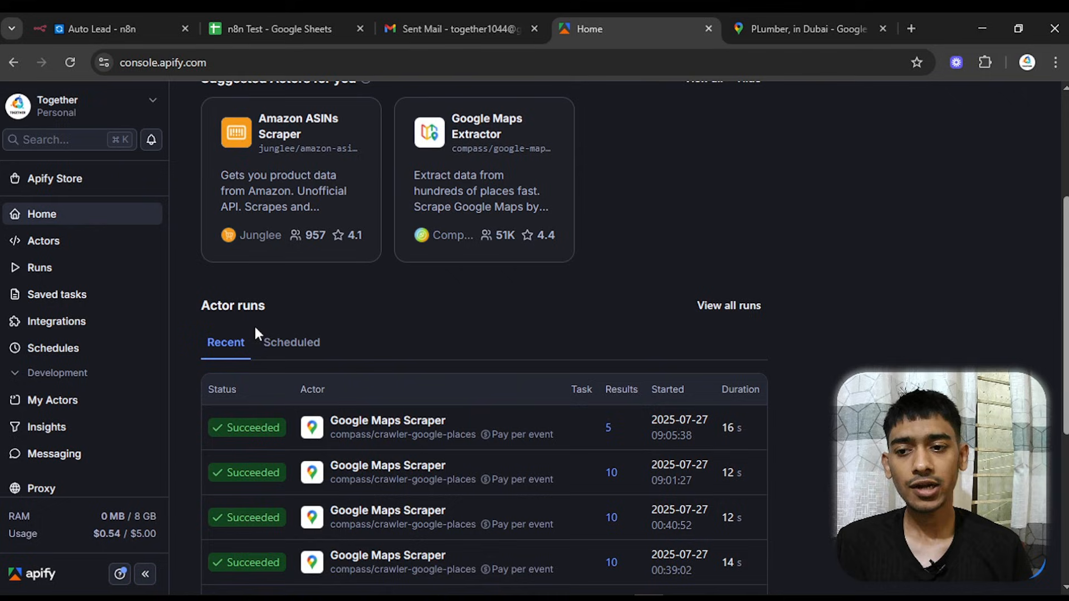
click(606, 428)
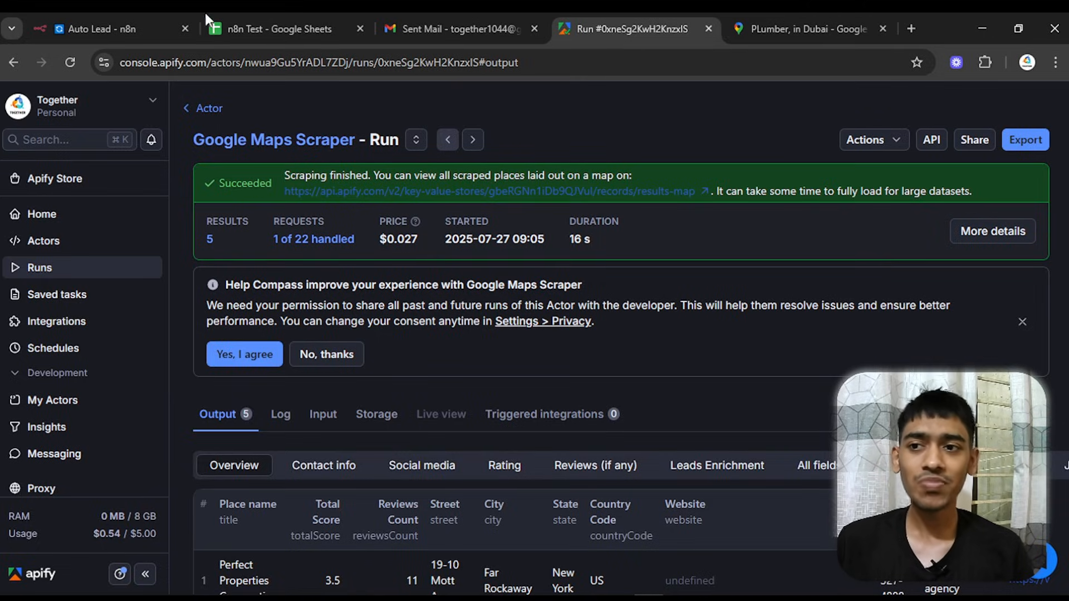
click(125, 28)
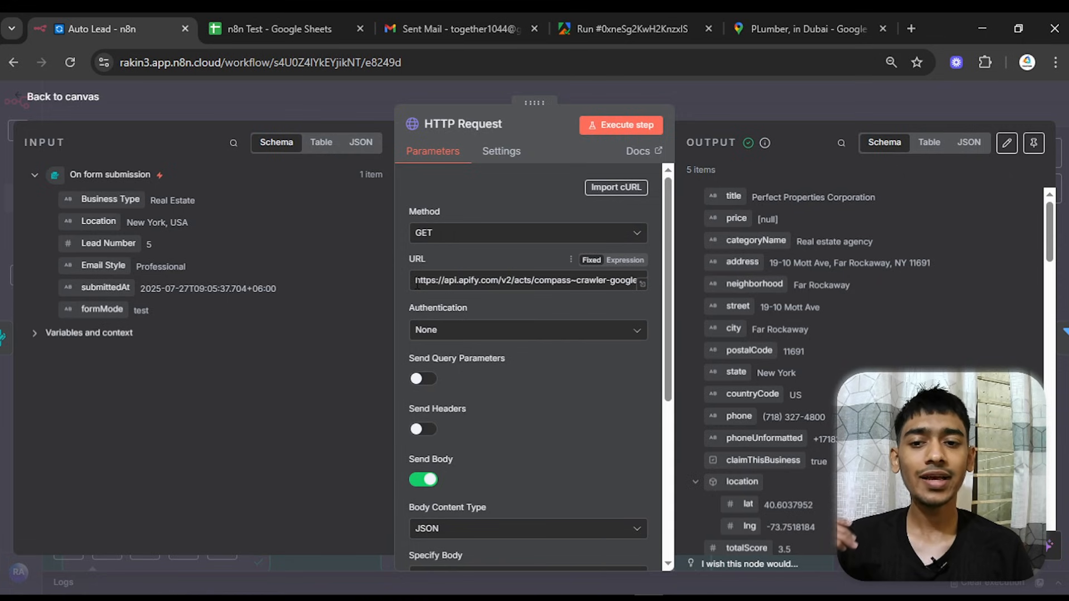
click(680, 13)
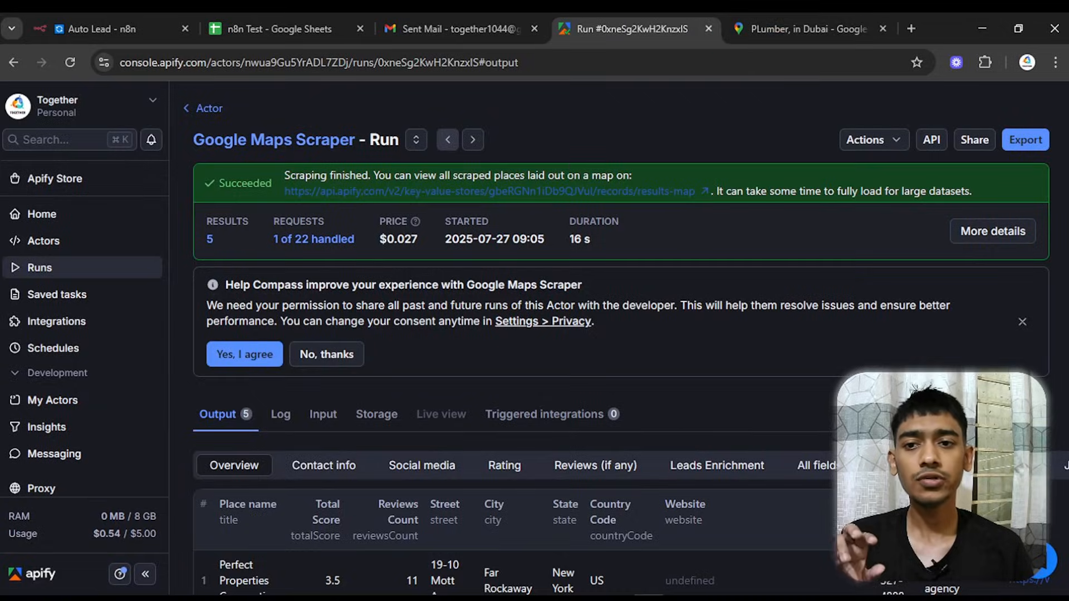
- Open the Google Maps Scraper actor's API endpoints and find the "Run Actor synchronously and get dataset items" endpoint
click(98, 241)
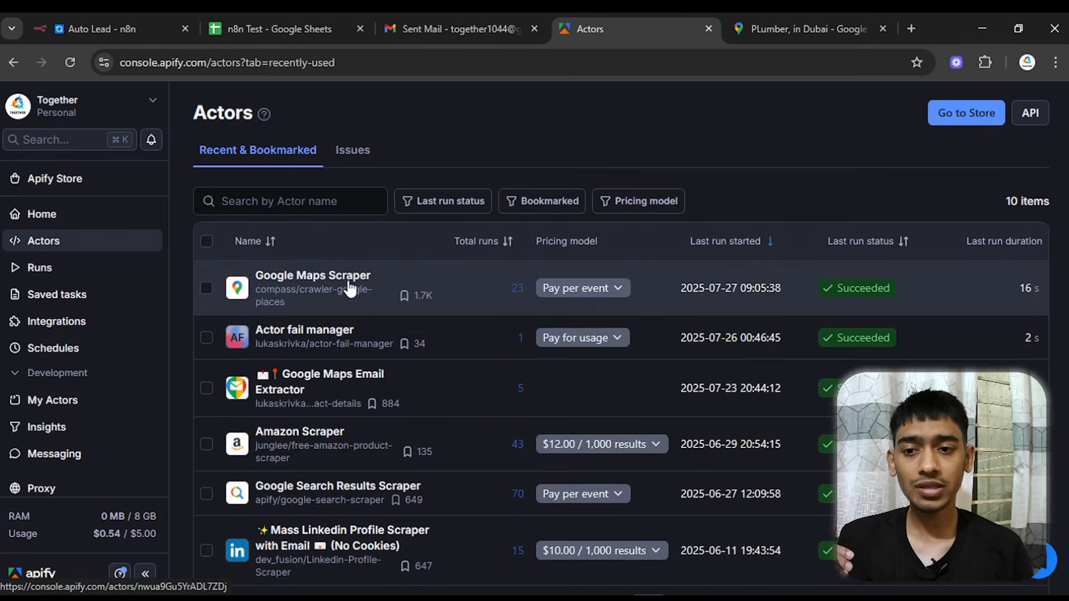
click(333, 285)
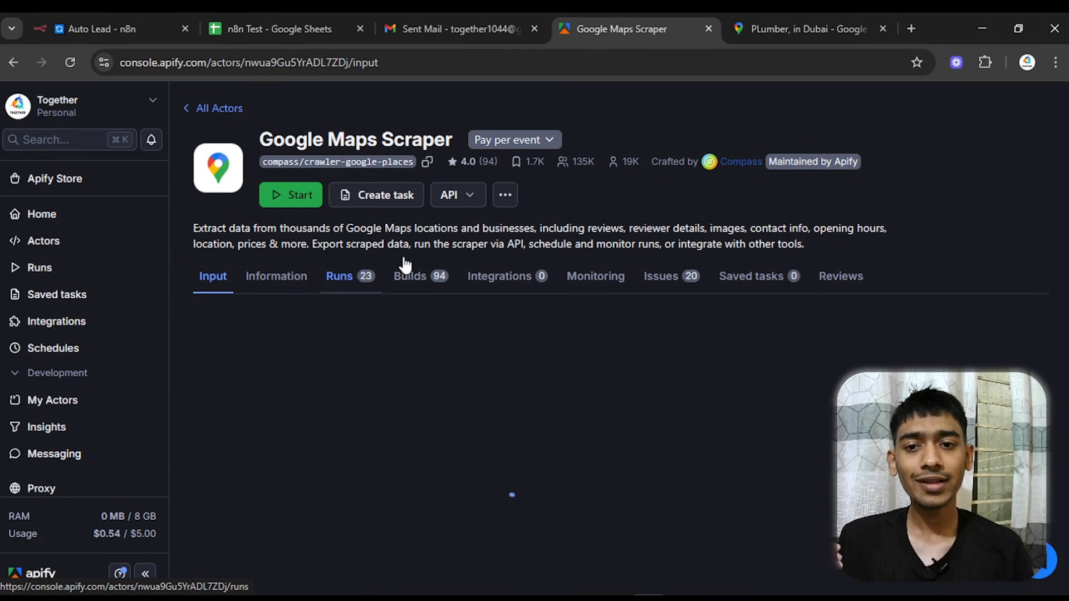
click(487, 196)
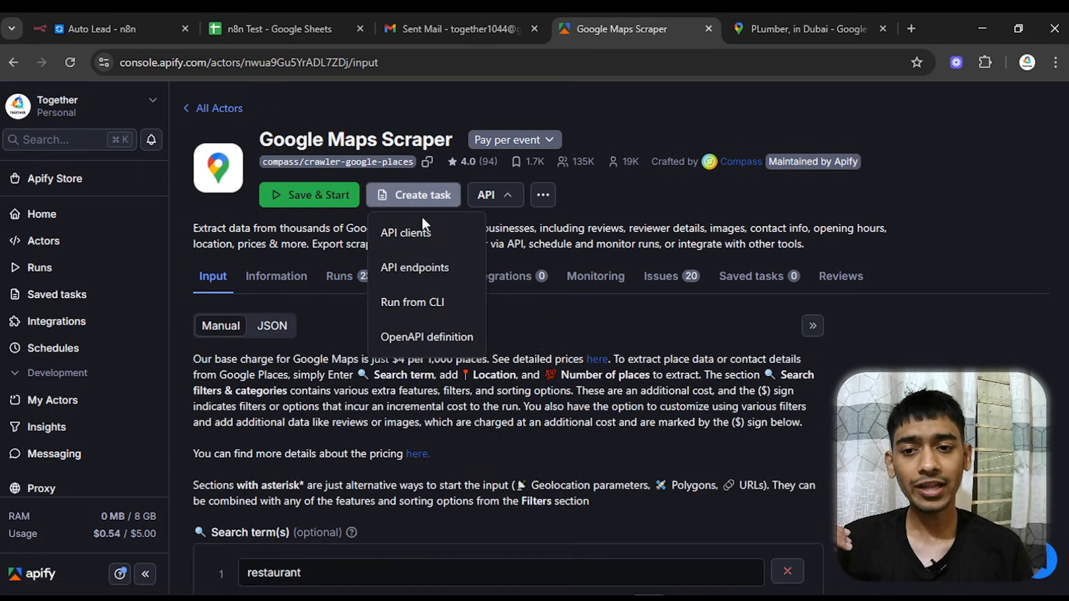
click(424, 268)
scroll(611, 267, down, 5)
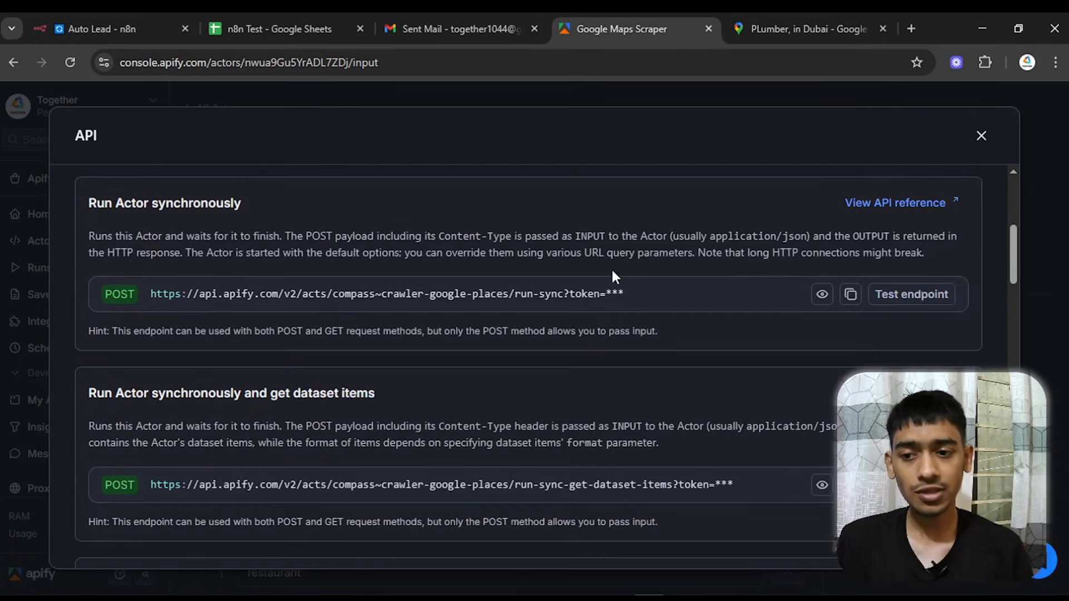
drag(89, 393, 423, 400)
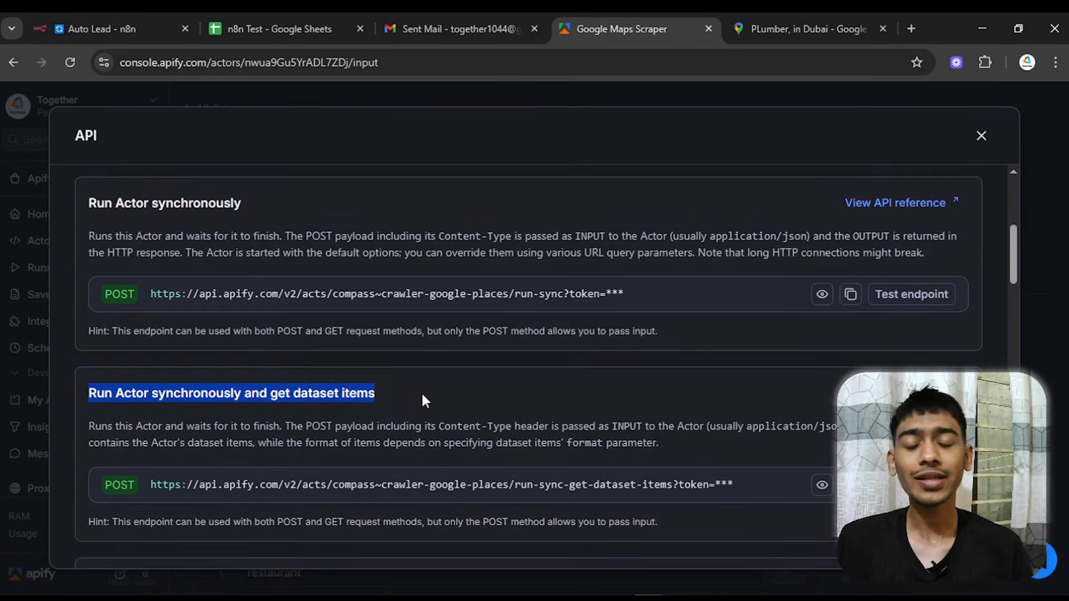
click(422, 395)
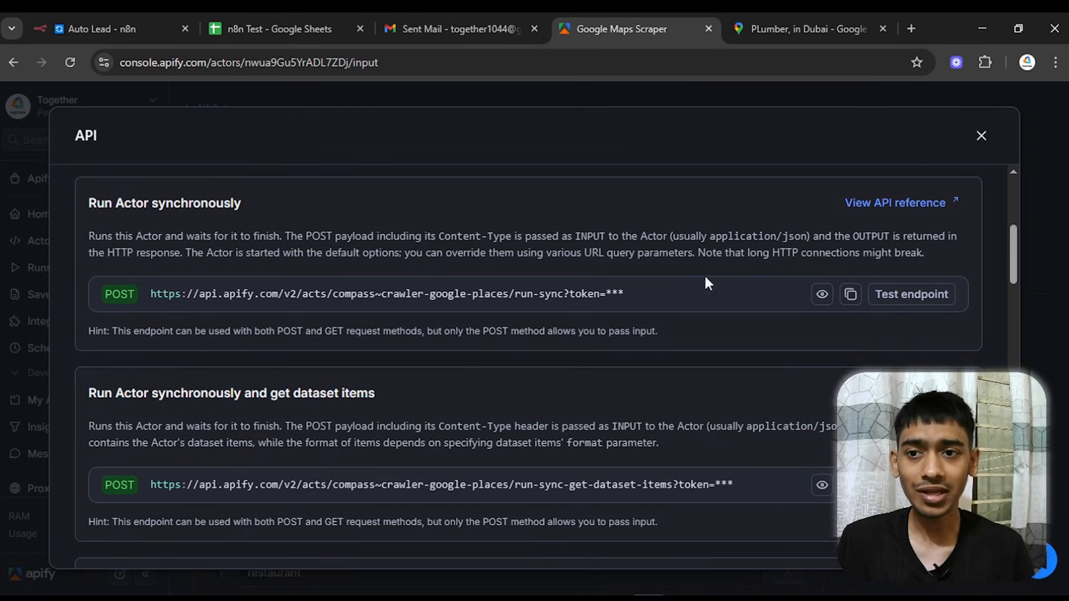
- Return to n8n's HTTP Request node, open its JSON body in the expanded expression editor and review the whole expression
click(127, 19)
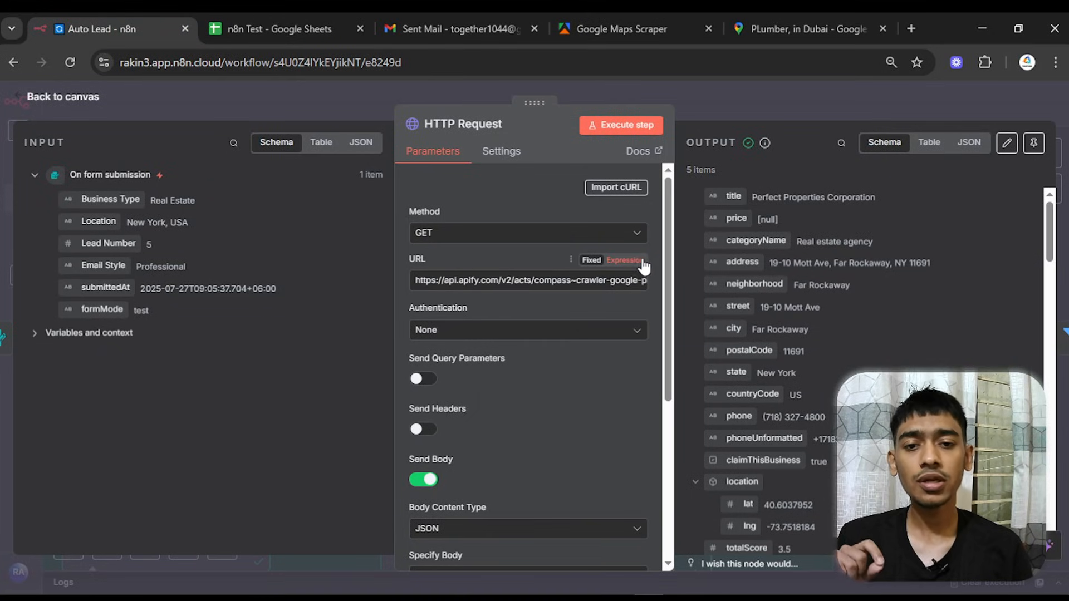
scroll(668, 282, down, 3)
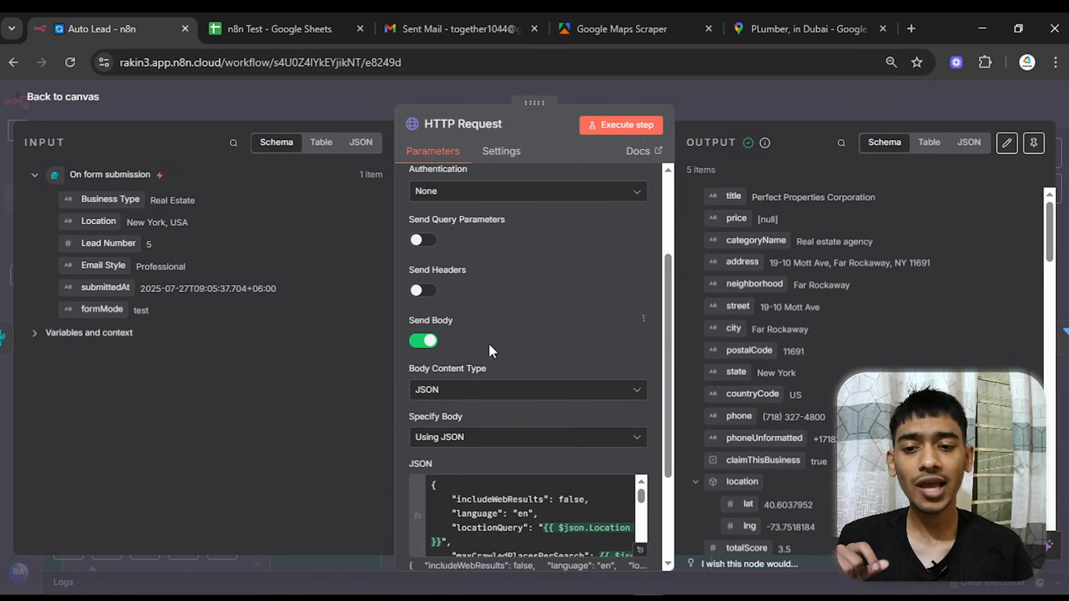
scroll(657, 290, down, 2)
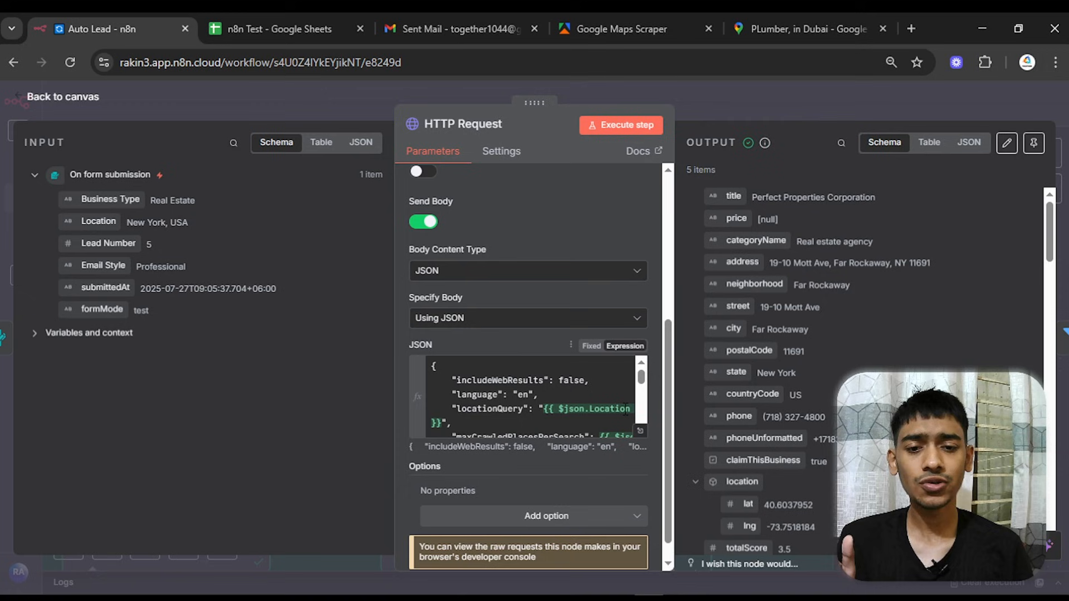
click(641, 431)
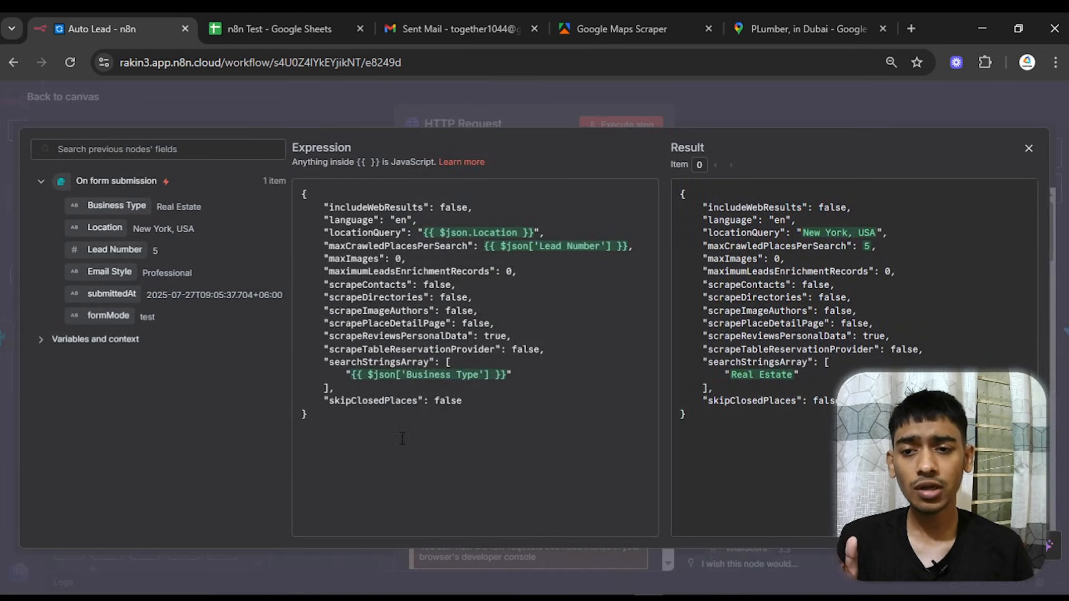
drag(312, 415, 273, 204)
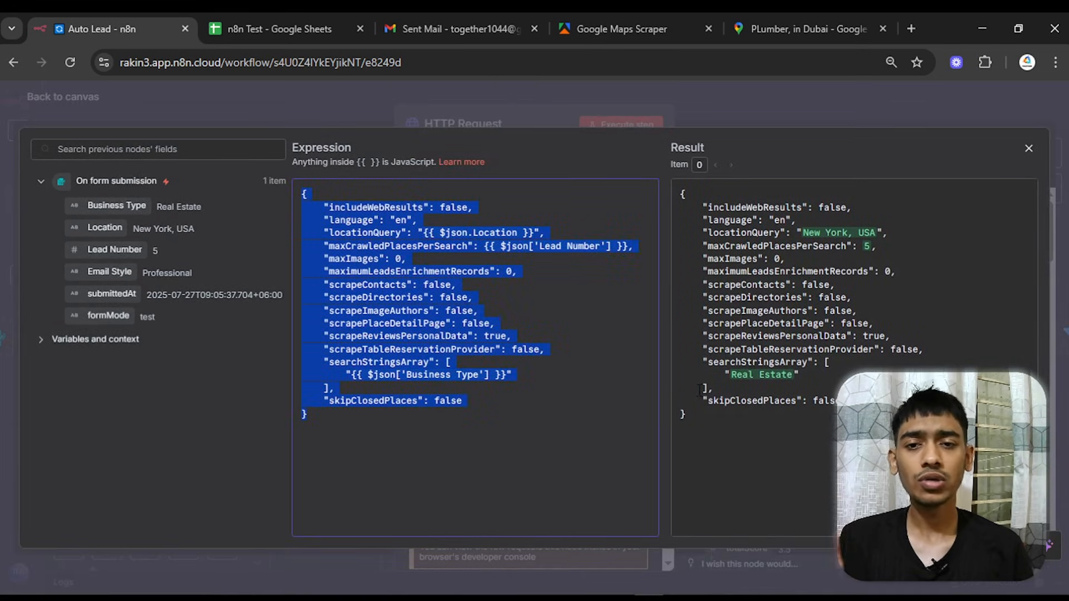
click(625, 413)
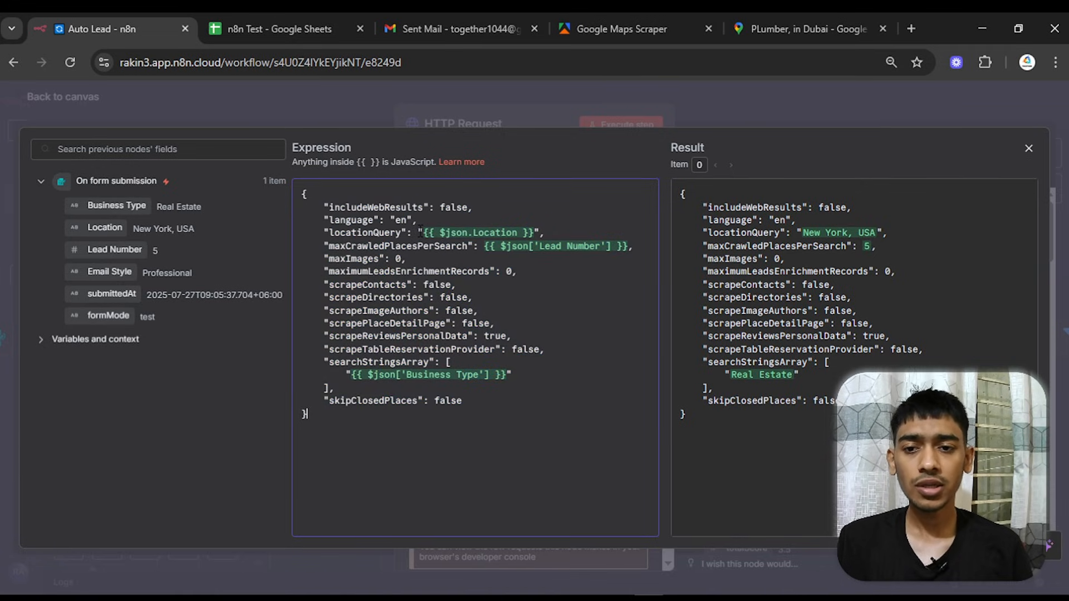
- Replace the locationQuery value in the JSON body with the Location field from the form submission
drag(422, 232, 531, 234)
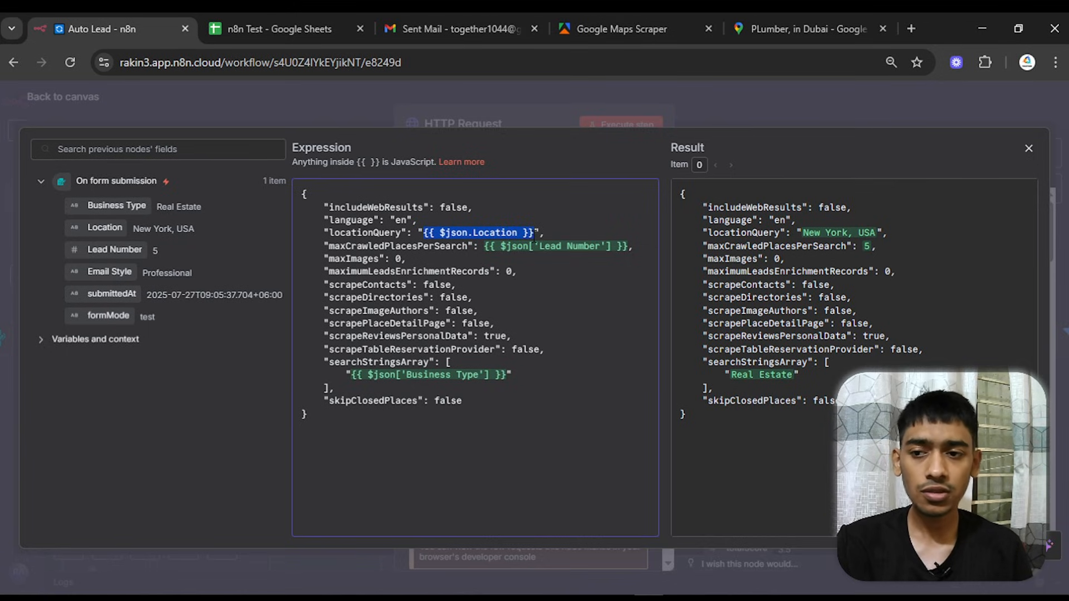
key(BackSpace)
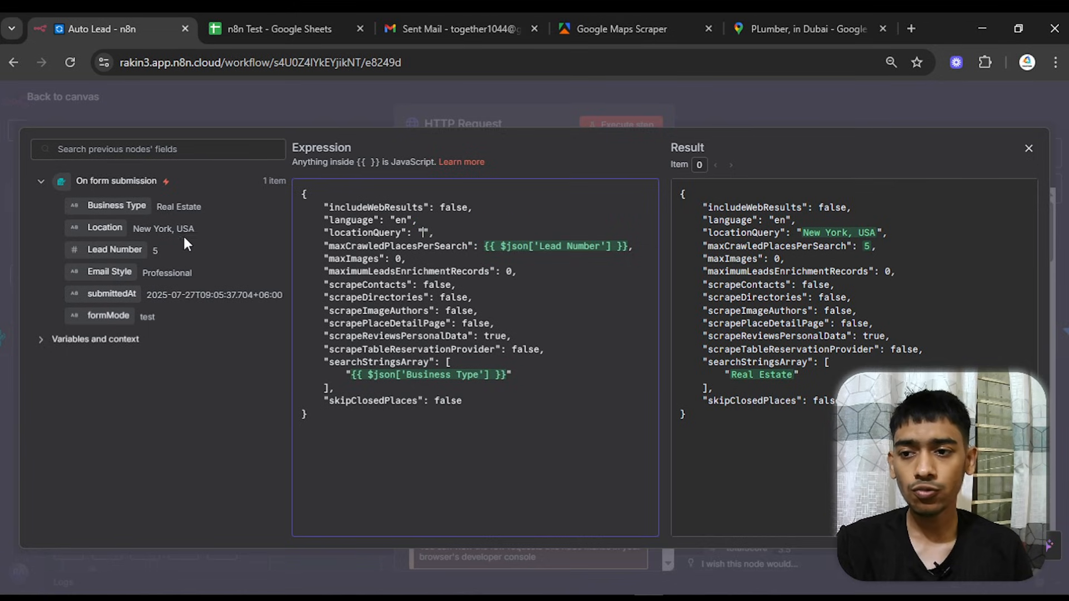
drag(105, 227, 443, 238)
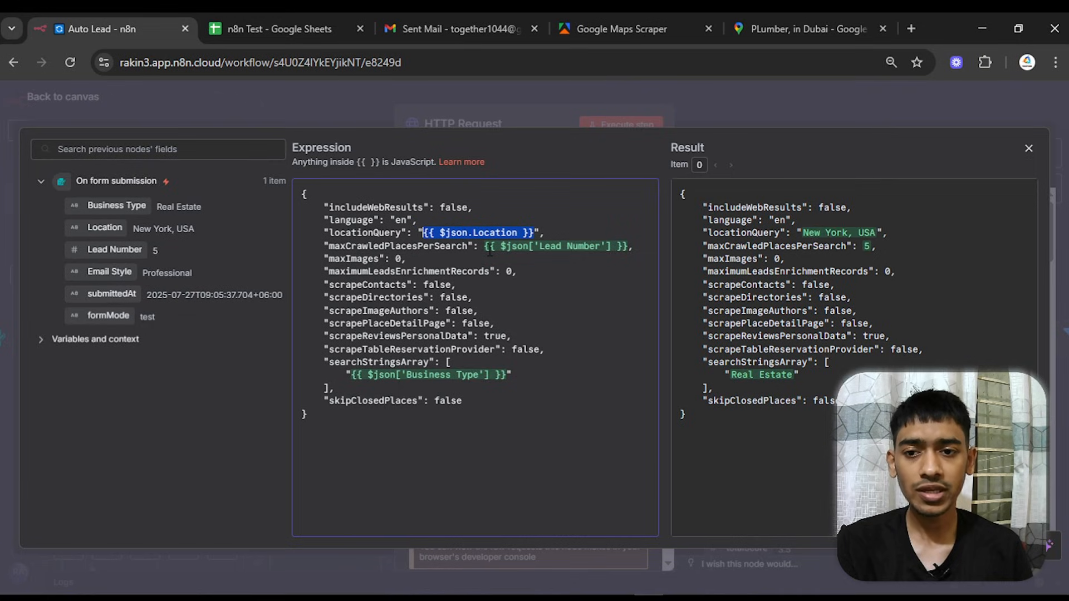
- Replace the maxCrawledPlacesPerSearch value with the Lead Number field from the form submission
drag(351, 246, 640, 249)
key(BackSpace)
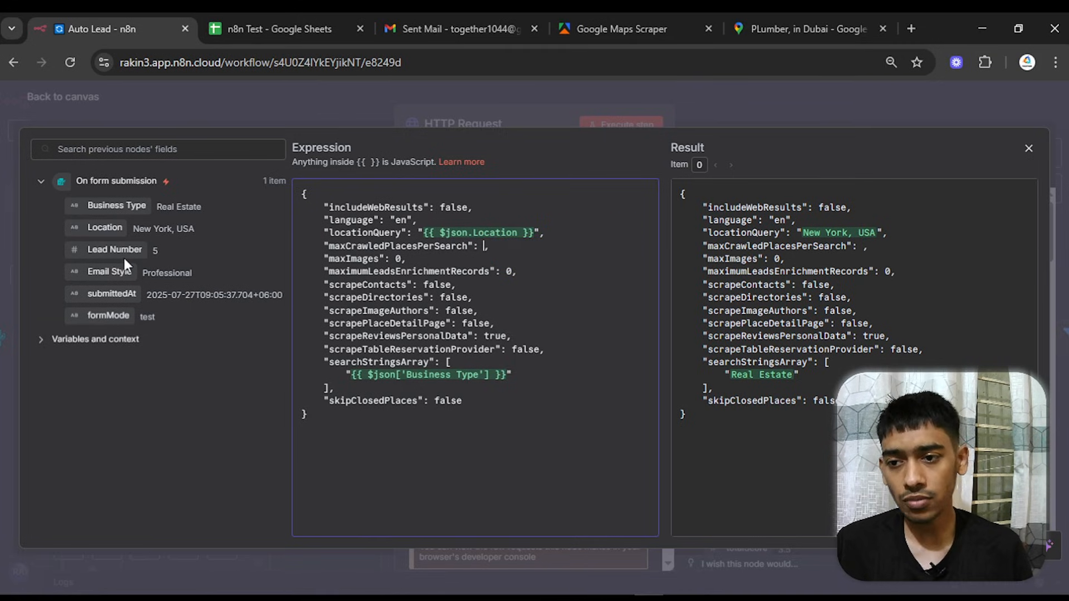
drag(114, 250, 483, 246)
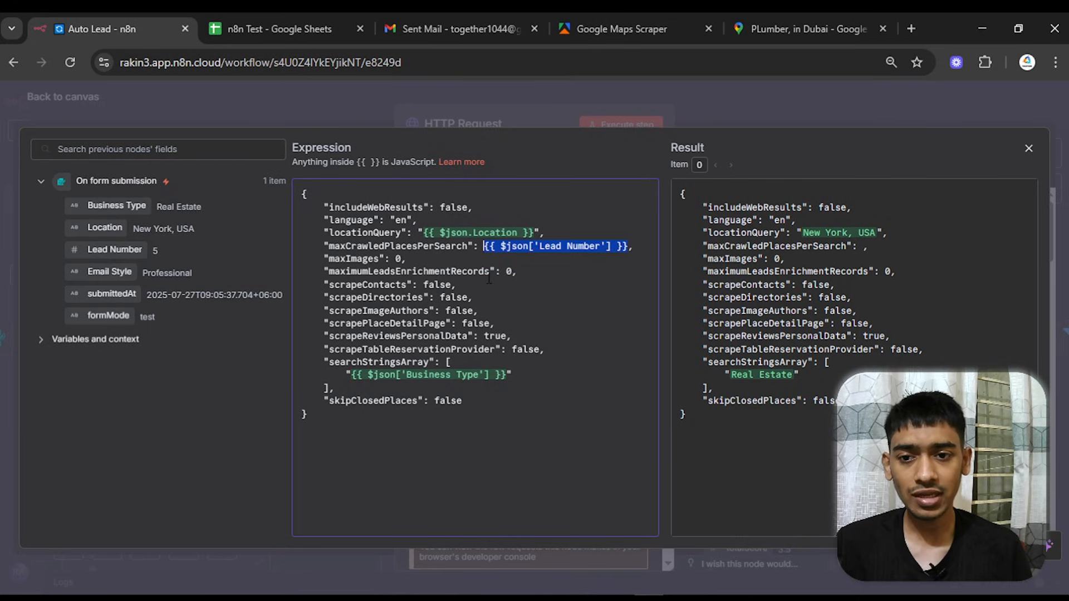
- Replace the search term inside searchStringsArray with the Business Type field from the form submission
drag(335, 279, 488, 351)
click(365, 354)
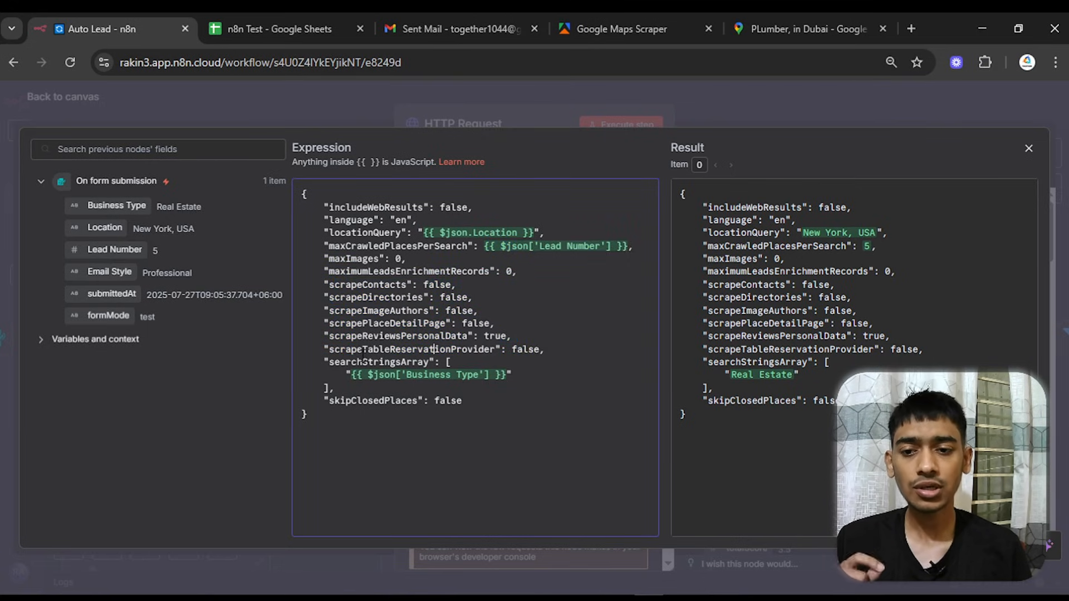
drag(352, 374, 504, 376)
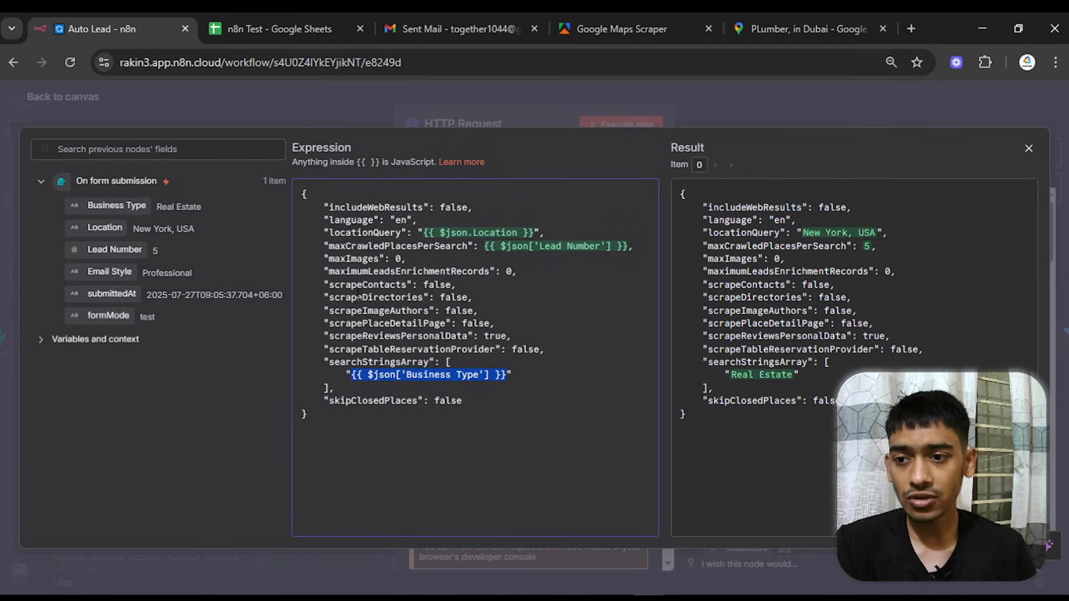
key(BackSpace)
drag(107, 206, 351, 375)
click(525, 398)
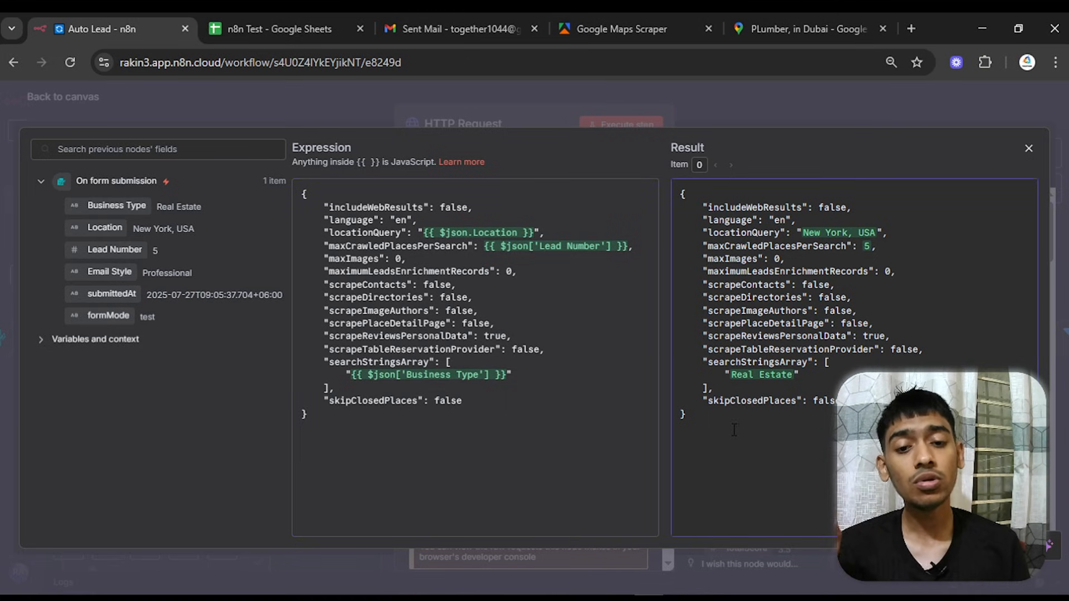
- Review the resolved JSON body, including its search term, and close the expanded expression editor
drag(735, 430, 628, 194)
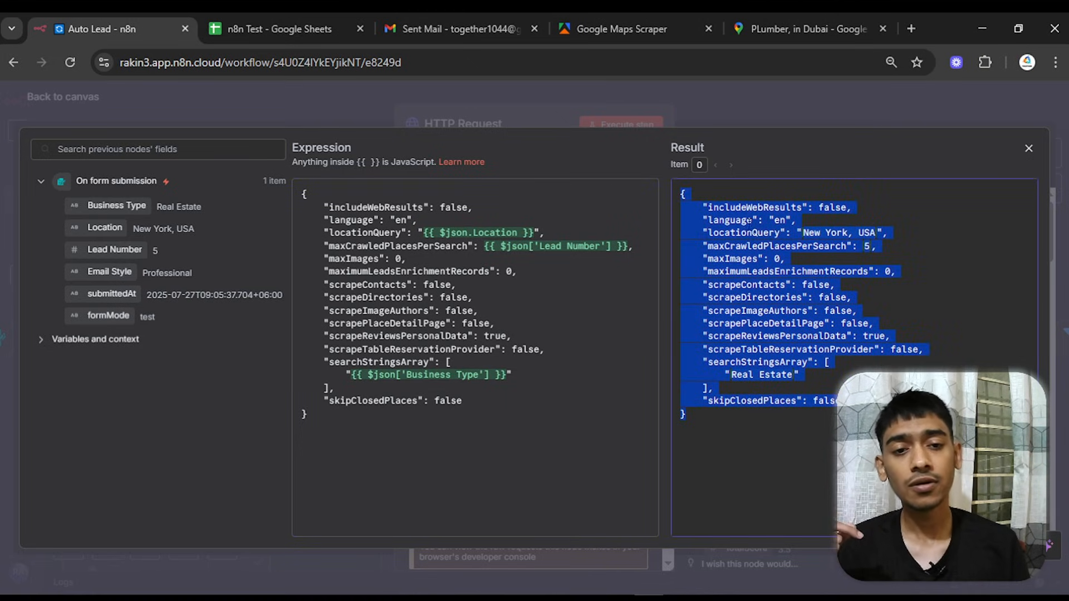
click(924, 241)
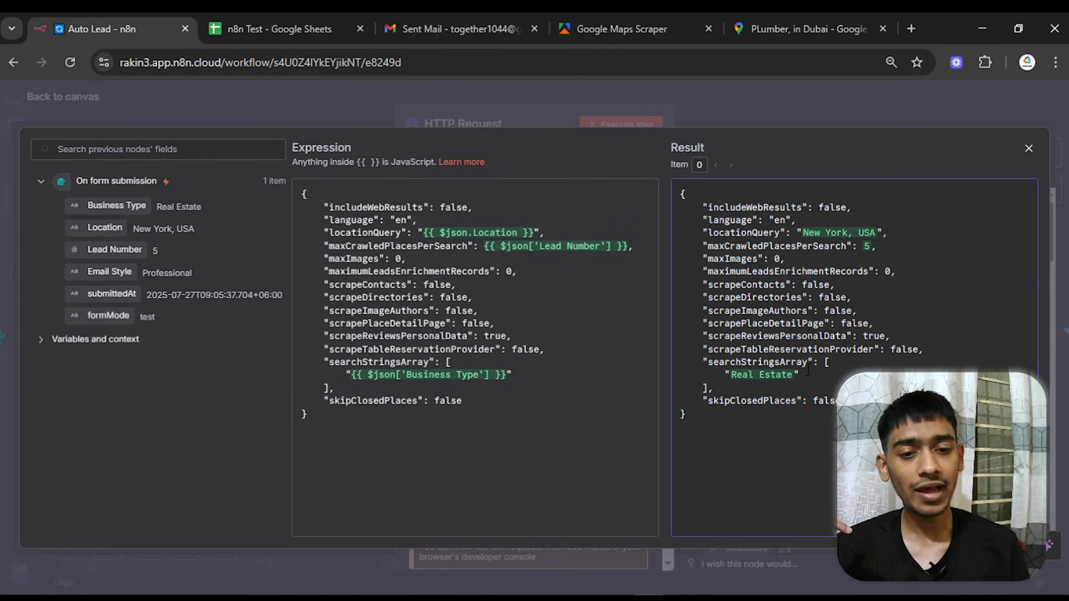
drag(809, 370, 757, 374)
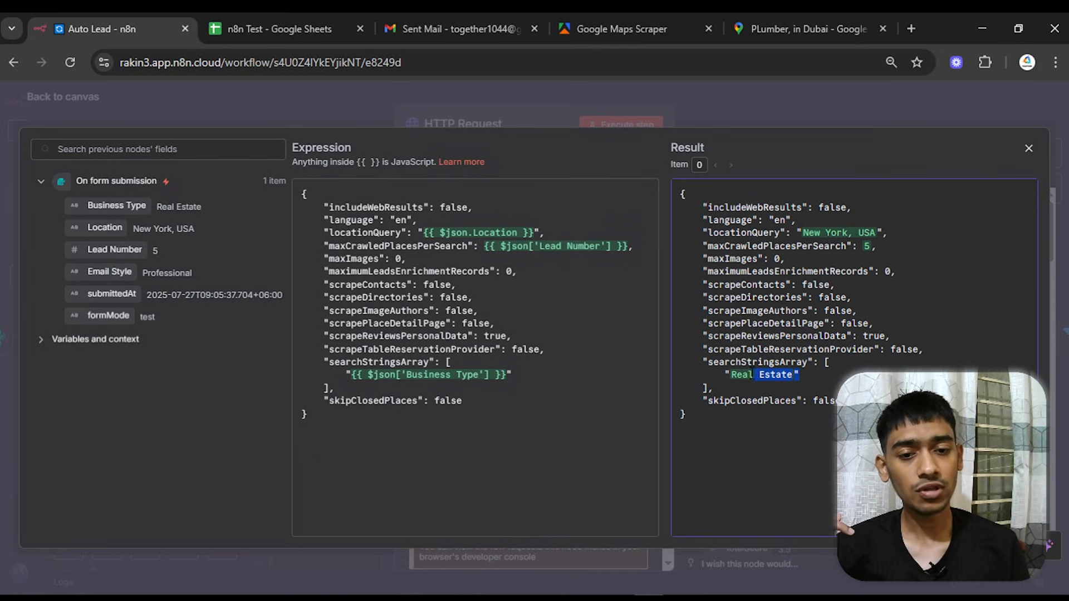
click(1029, 149)
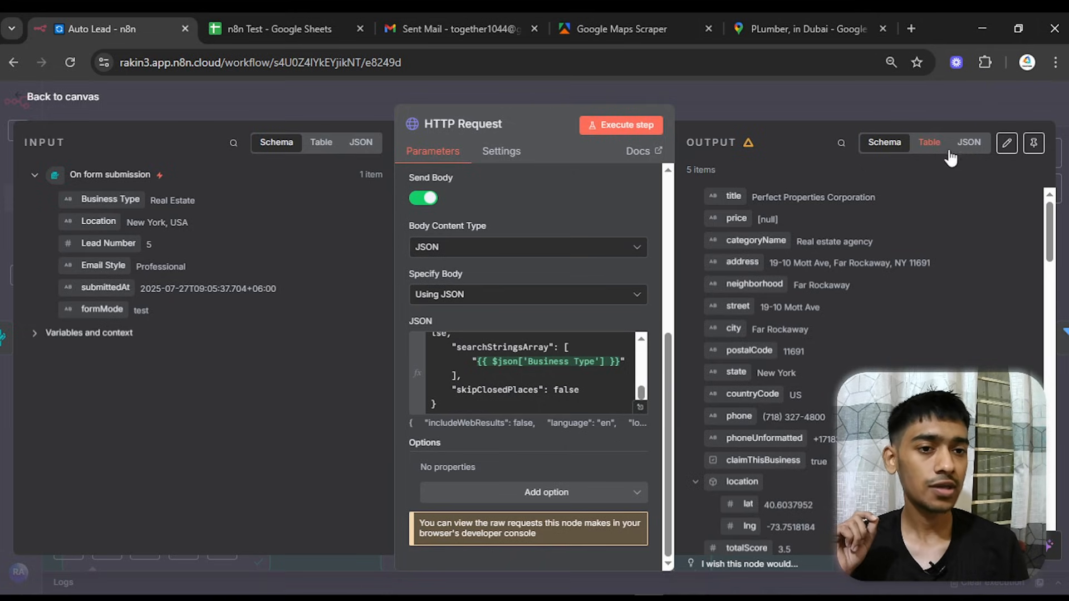
- View the HTTP Request output as JSON, read through the scraped business records, and return to the canvas
click(969, 142)
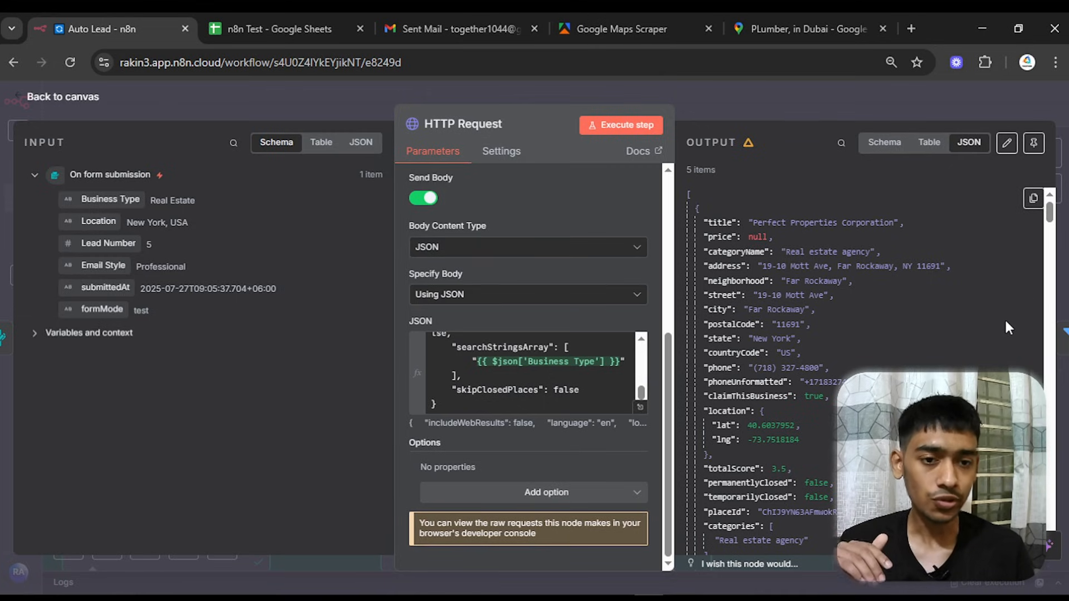
drag(697, 192, 743, 237)
scroll(864, 334, down, 6)
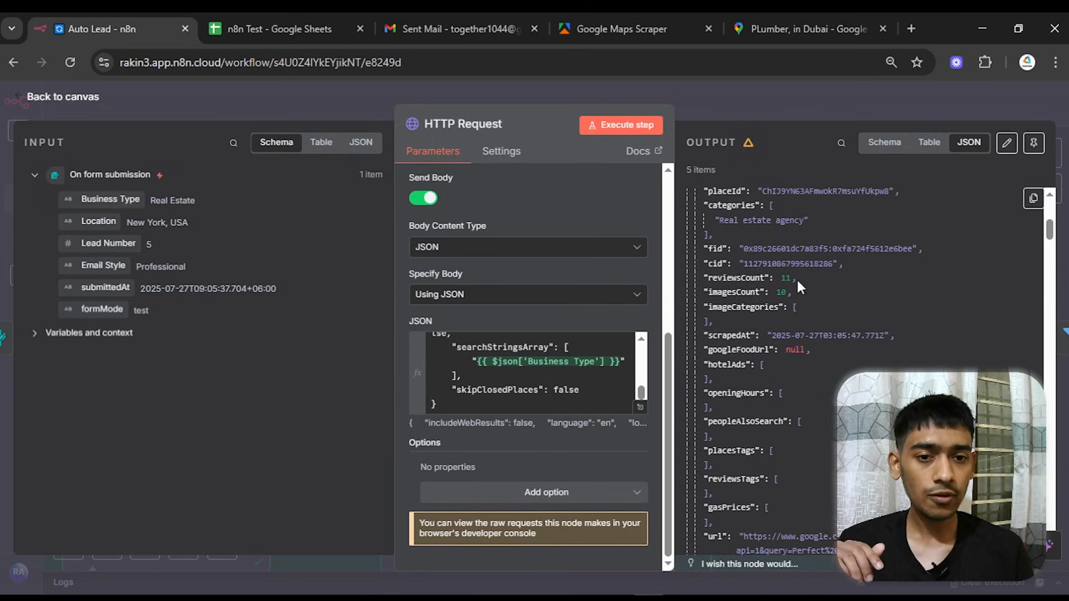
scroll(807, 319, down, 10)
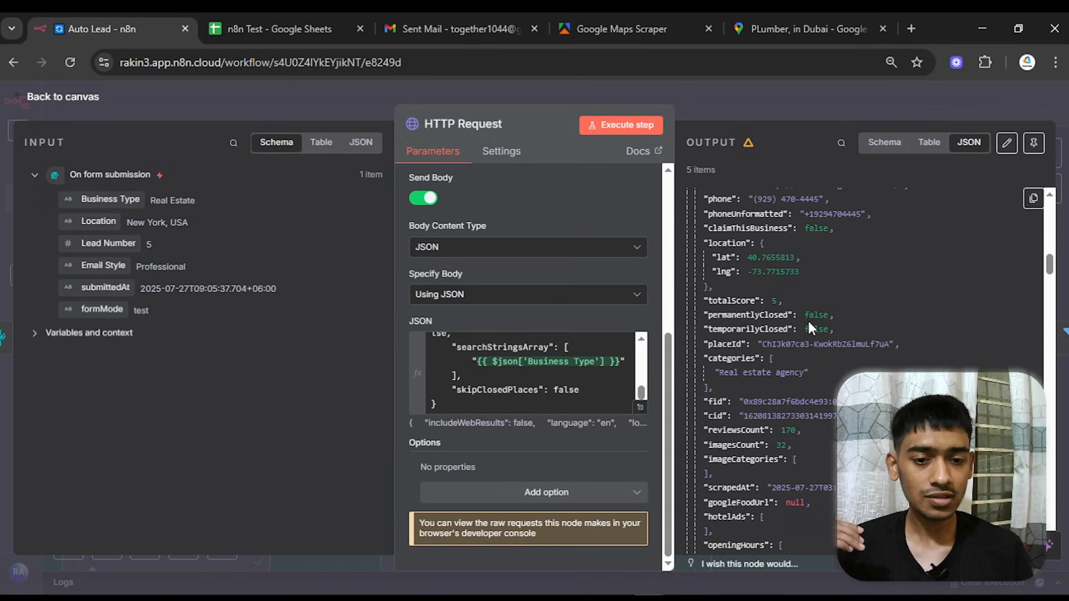
scroll(809, 322, down, 10)
scroll(819, 326, down, 20)
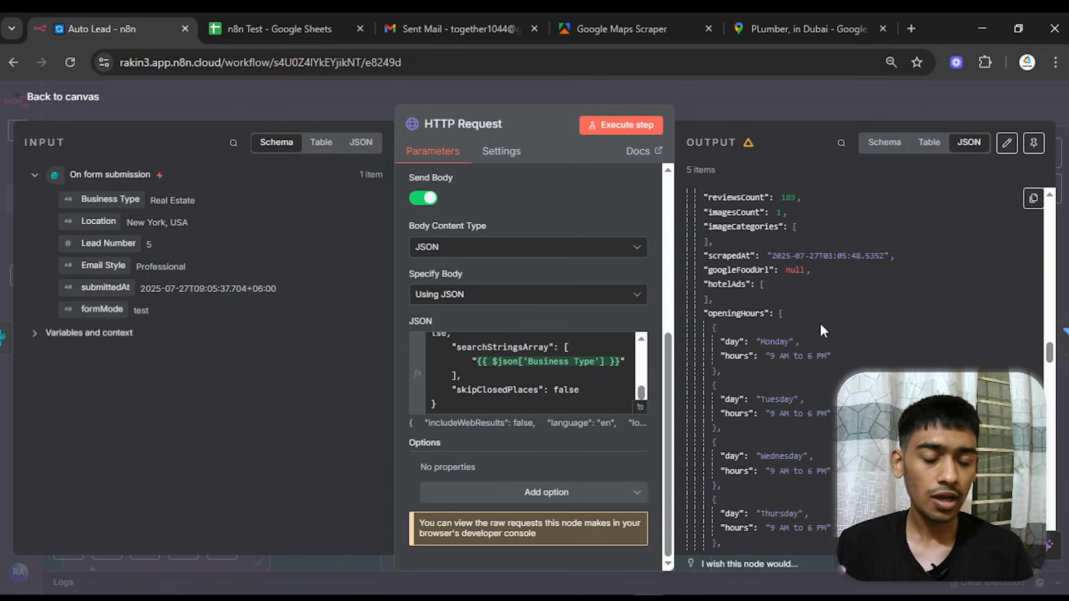
scroll(824, 343, down, 15)
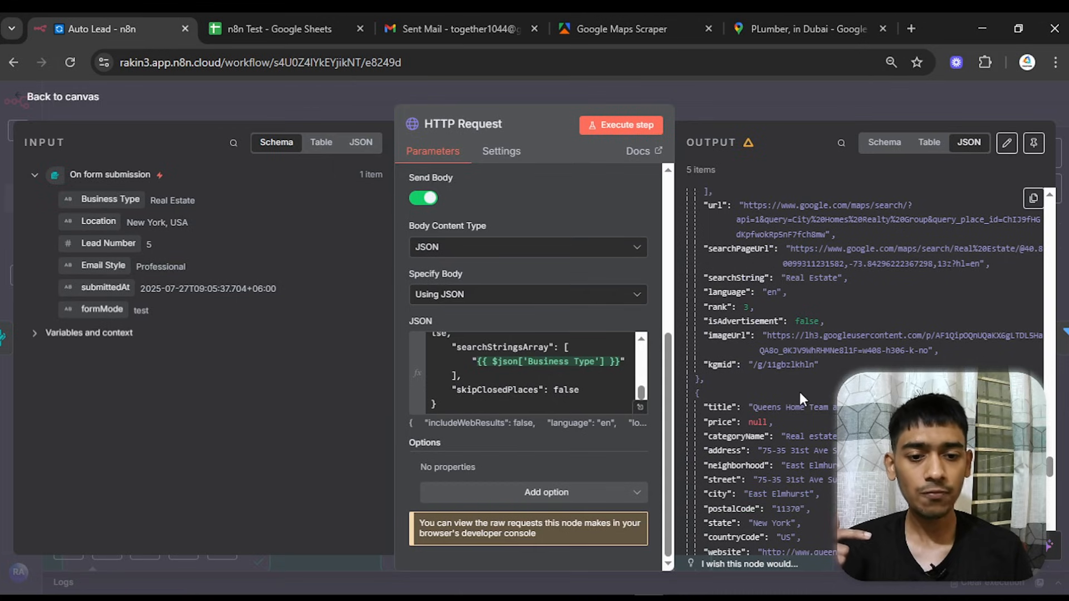
scroll(779, 336, up, 10)
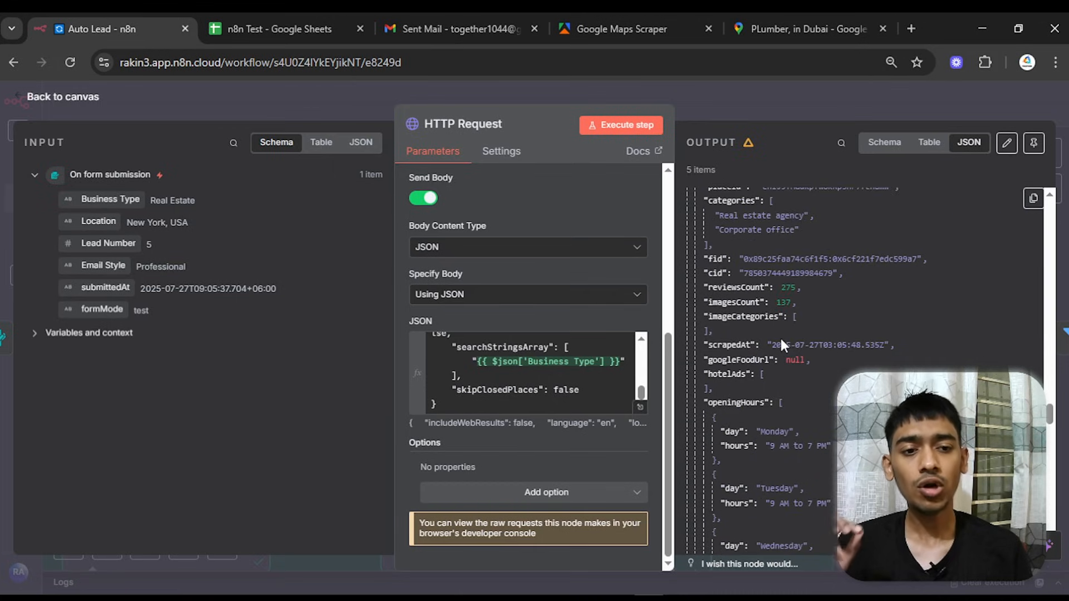
click(44, 98)
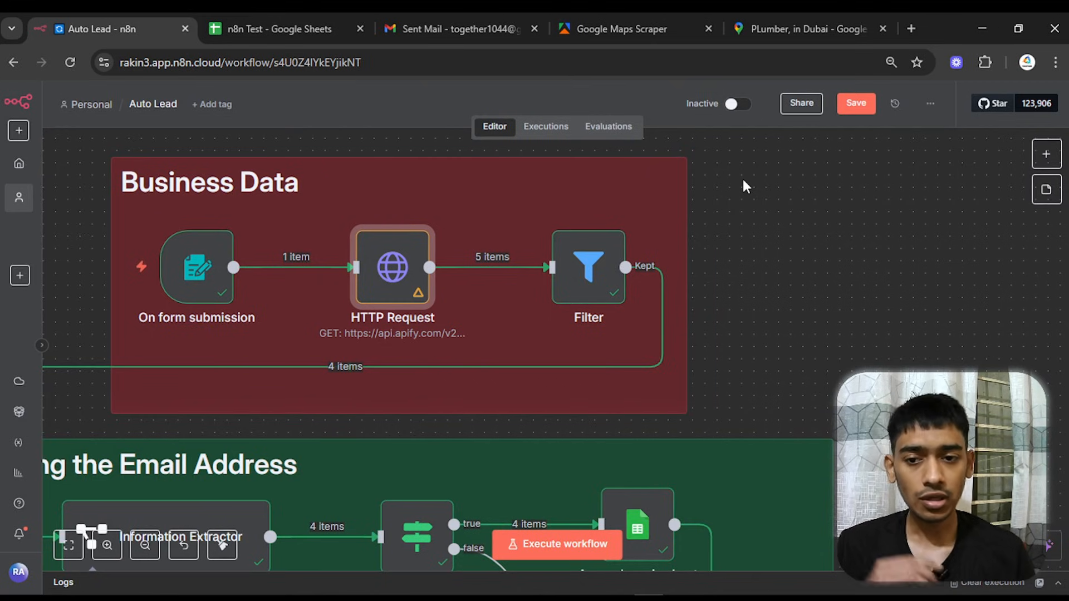
- Switch to the Google Maps plumber search and examine the contact details in the HMSD HandyMan Services Dubai listing
click(616, 20)
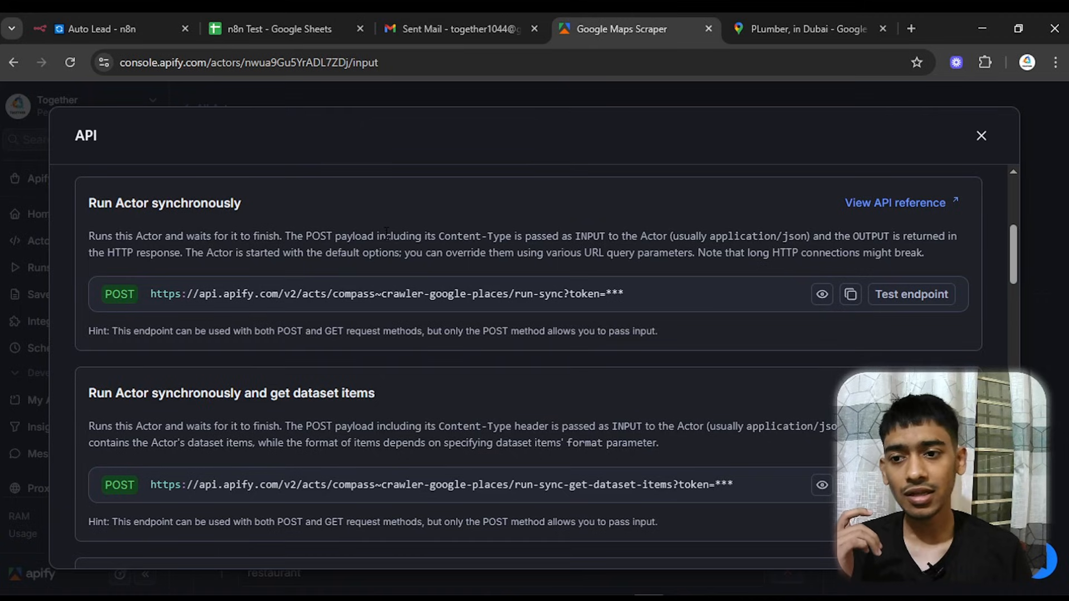
click(751, 22)
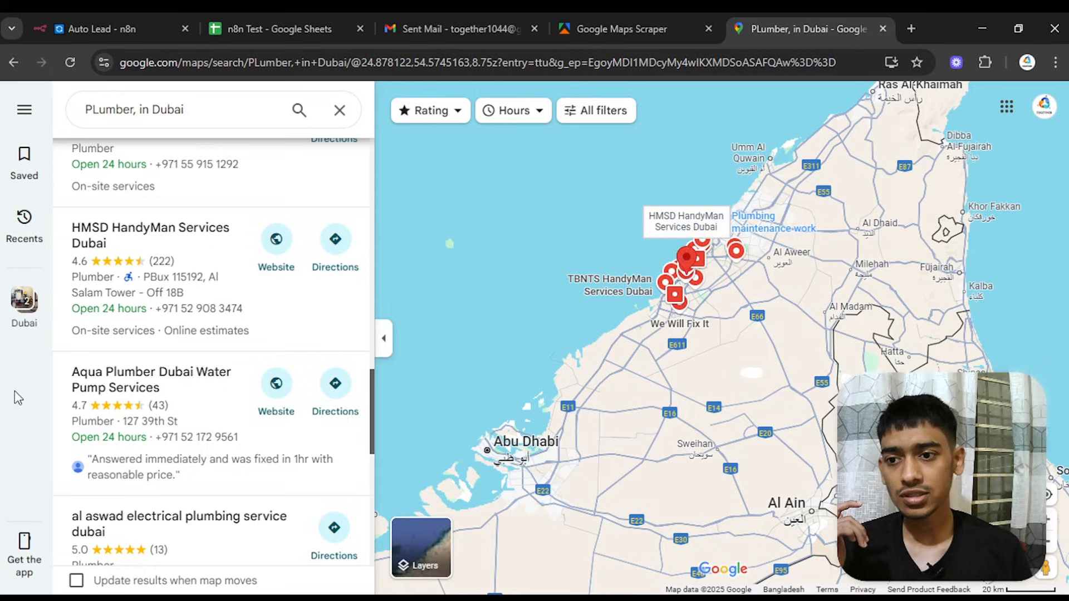
click(265, 310)
scroll(644, 451, down, 8)
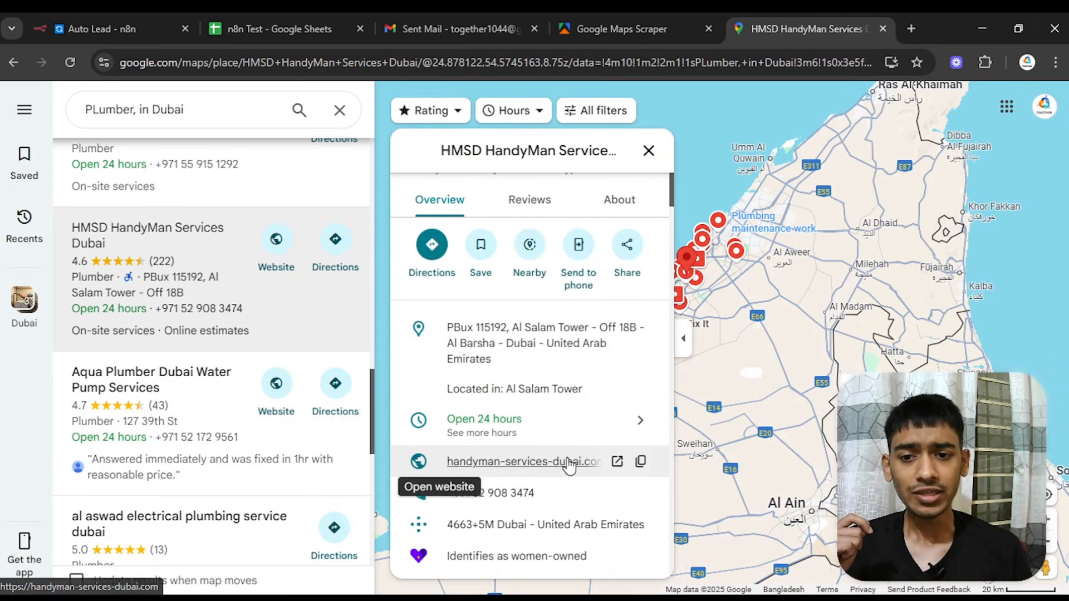
scroll(612, 501, up, 3)
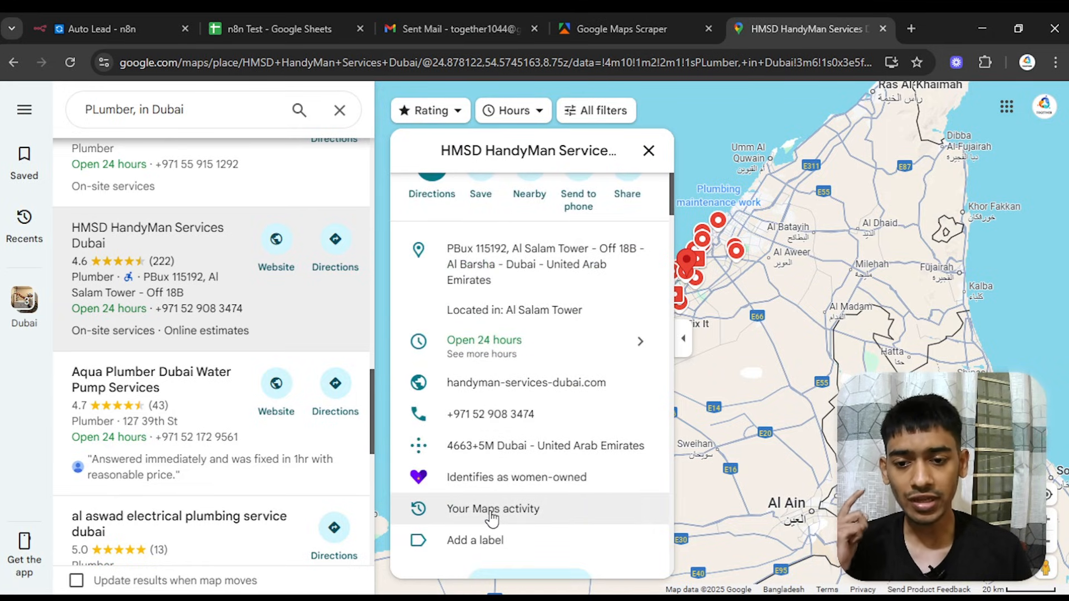
- Open the website from the Aqua Plumber Dubai Water Pump Services listing and look up the contact info in its footer
click(178, 411)
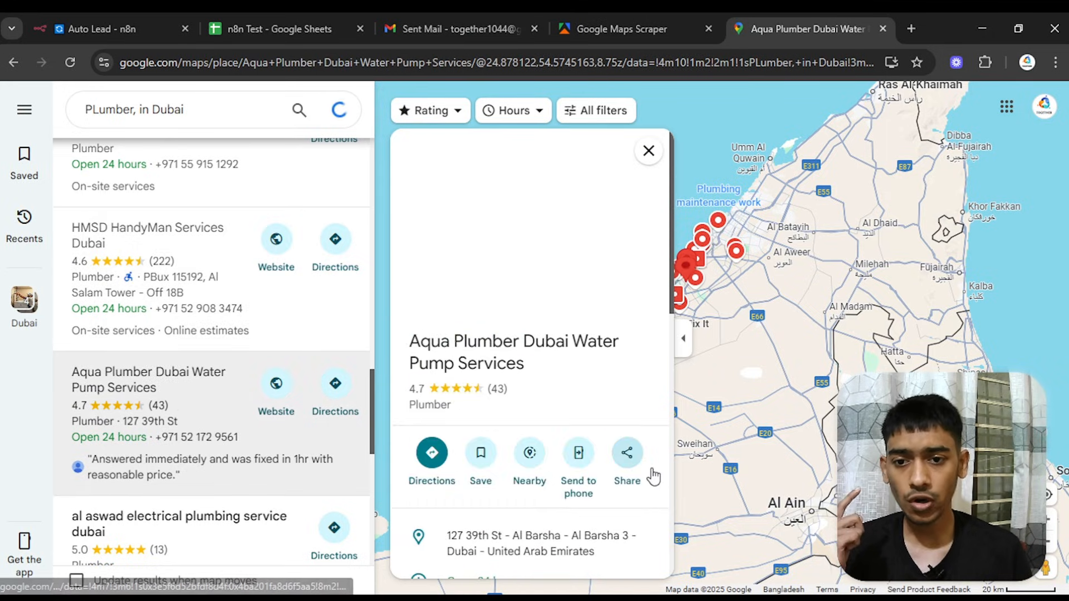
scroll(579, 504, down, 5)
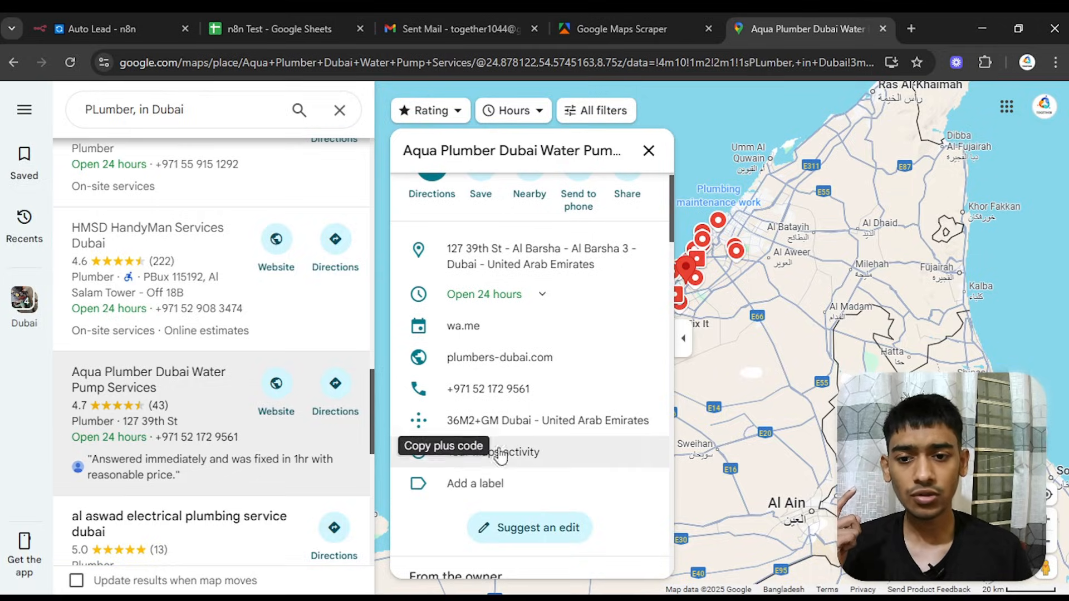
click(481, 357)
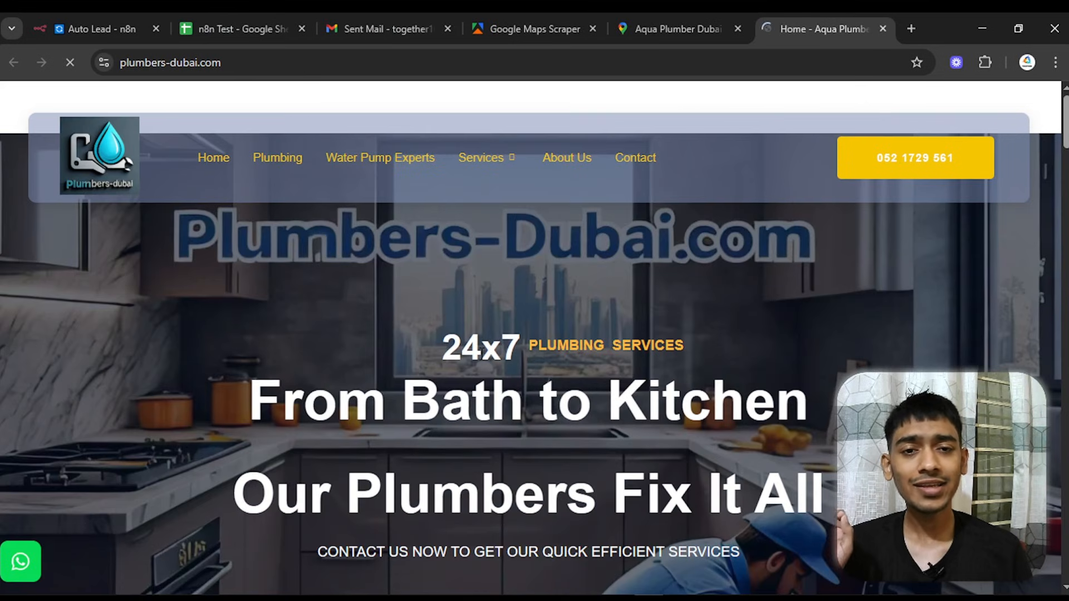
drag(1066, 133, 1042, 559)
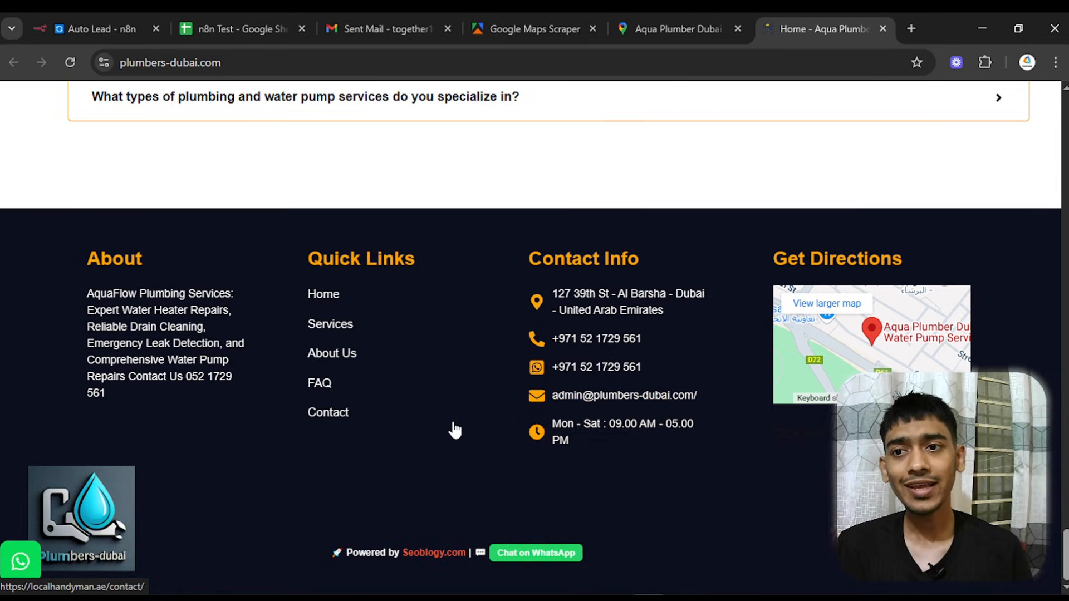
- Switch back to the n8n workflow and open the Filter node to inspect its website condition
click(130, 11)
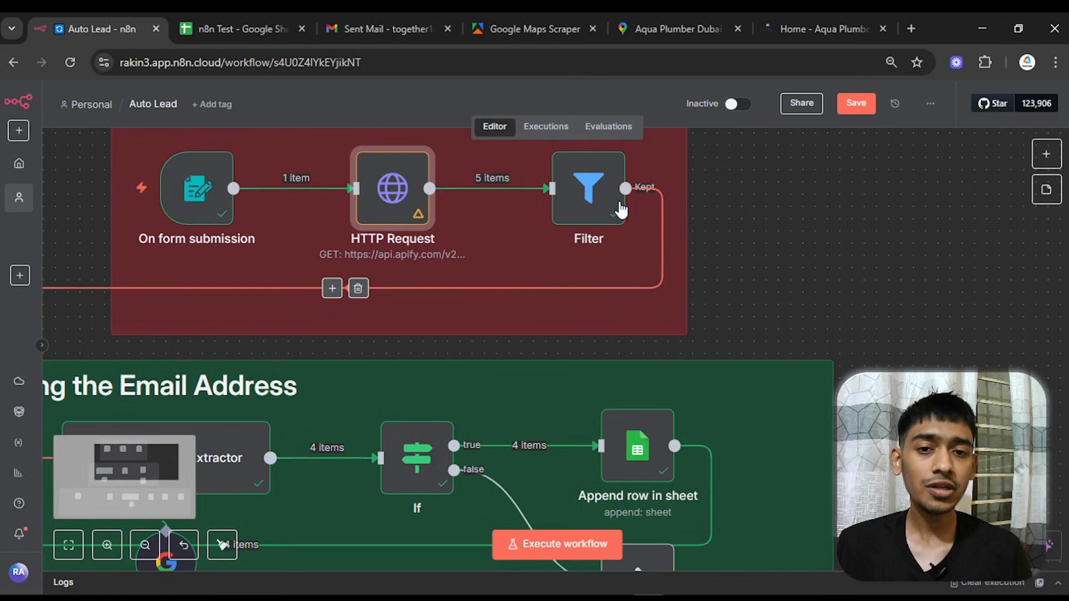
click(607, 205)
double_click(607, 197)
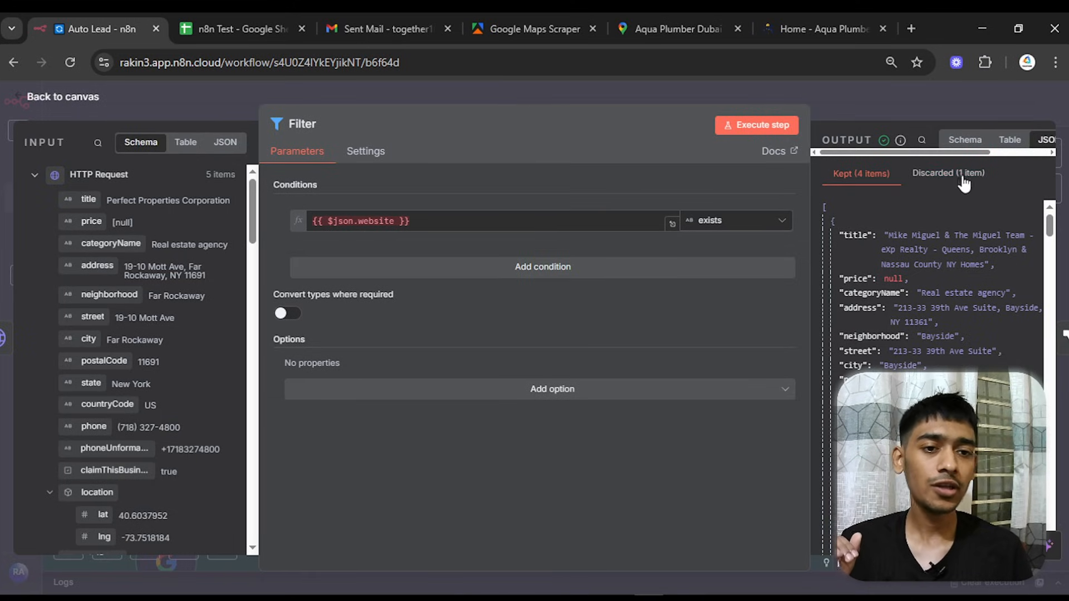
- Show the Filter's discarded output as a schema, check that business's fields for a website, and return to the canvas
click(965, 139)
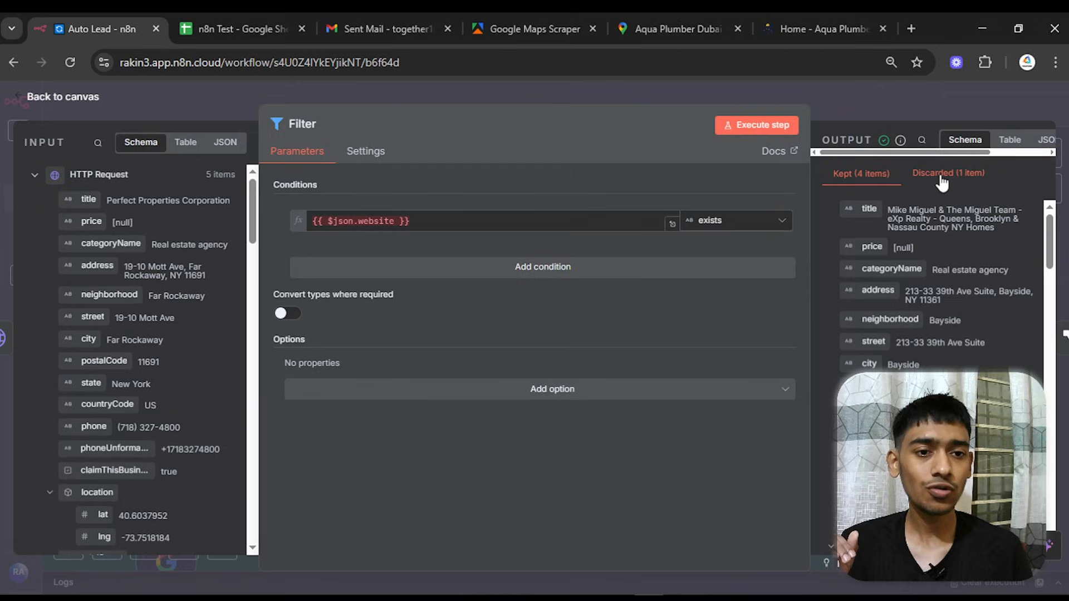
click(948, 173)
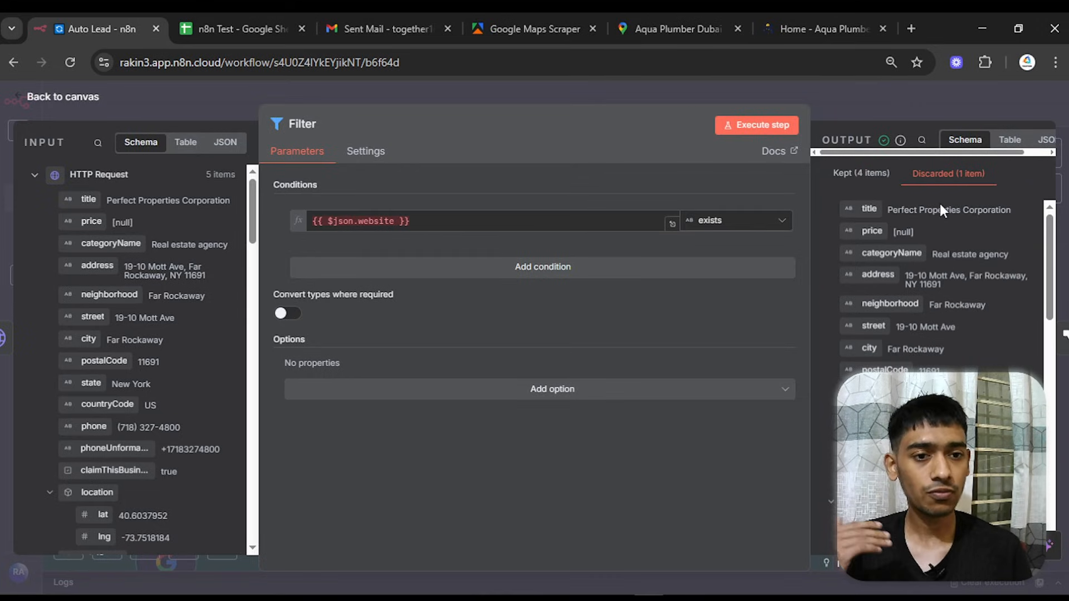
drag(1048, 229, 1051, 301)
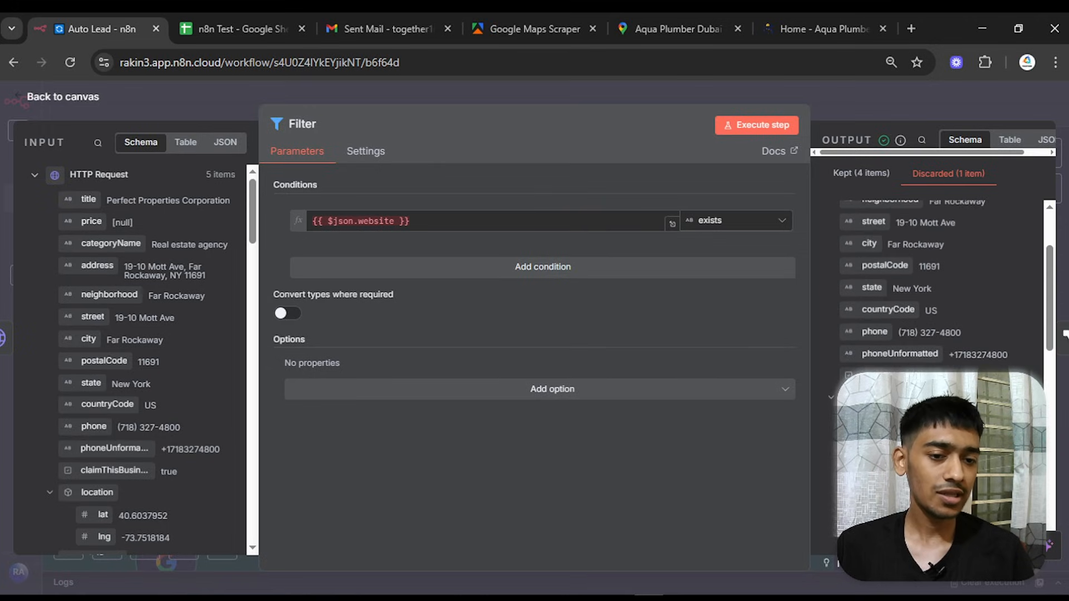
scroll(1050, 299, up, 3)
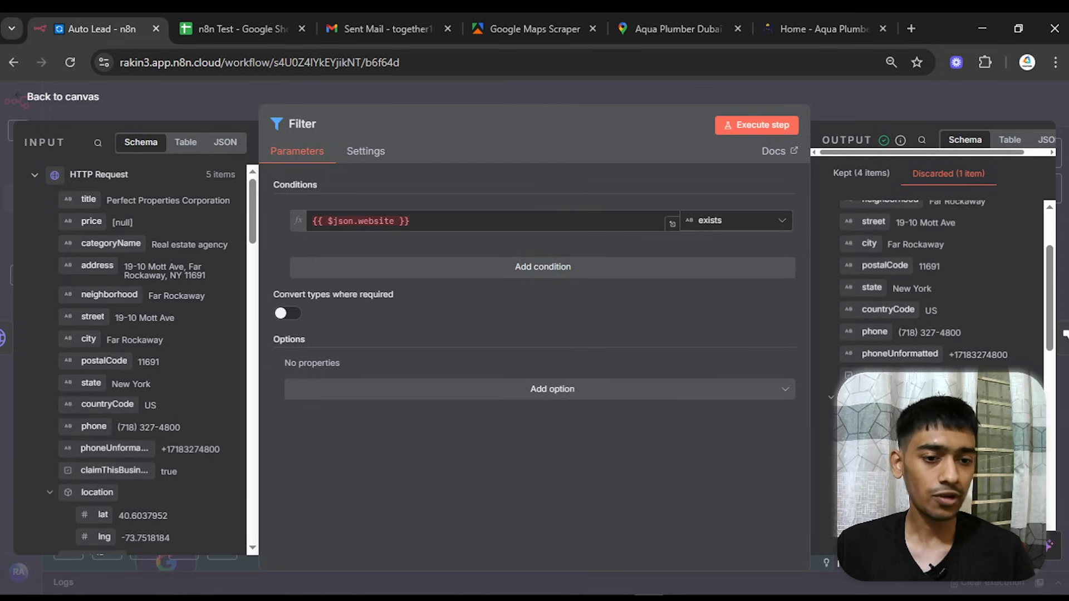
scroll(985, 348, down, 5)
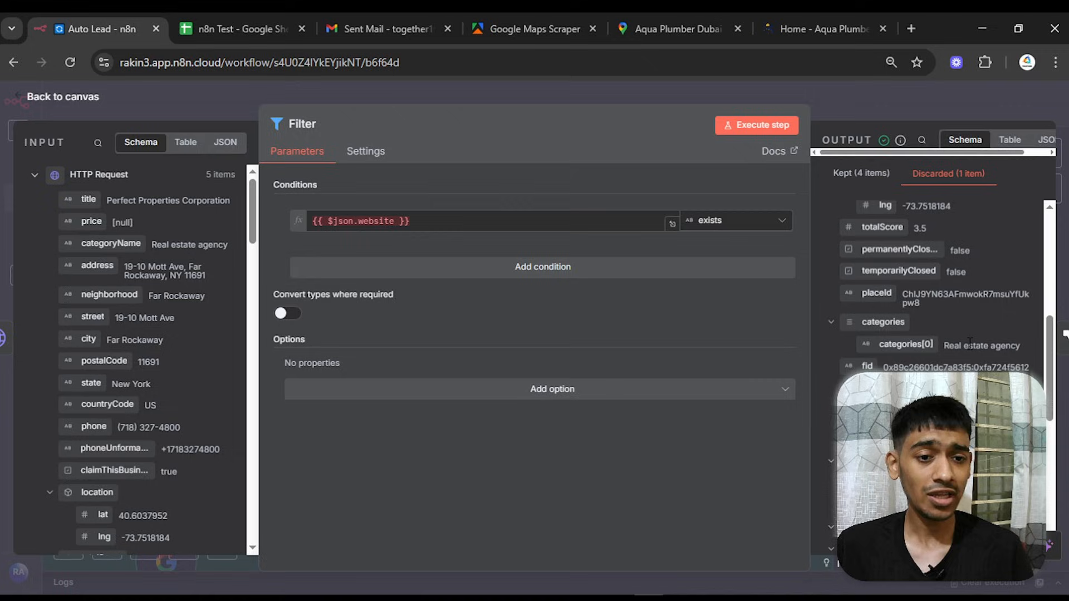
scroll(969, 345, up, 5)
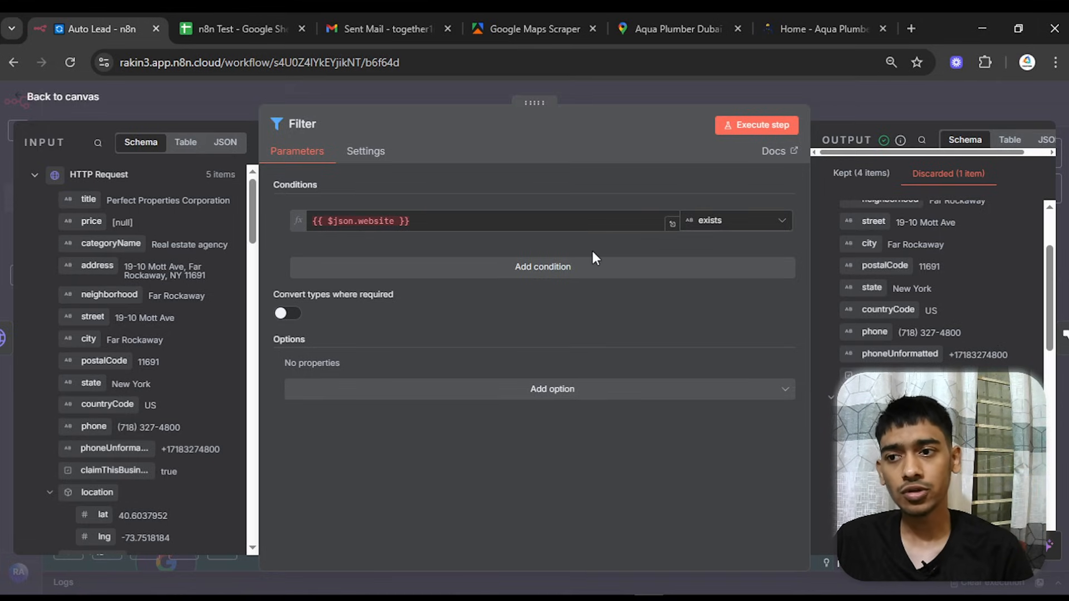
click(63, 98)
- Open the Information Extractor node in the Getting the Email Address section and inspect the website expression in its Text field
scroll(872, 298, down, 2)
drag(890, 310, 833, 144)
scroll(879, 268, down, 2)
scroll(877, 269, down, 1)
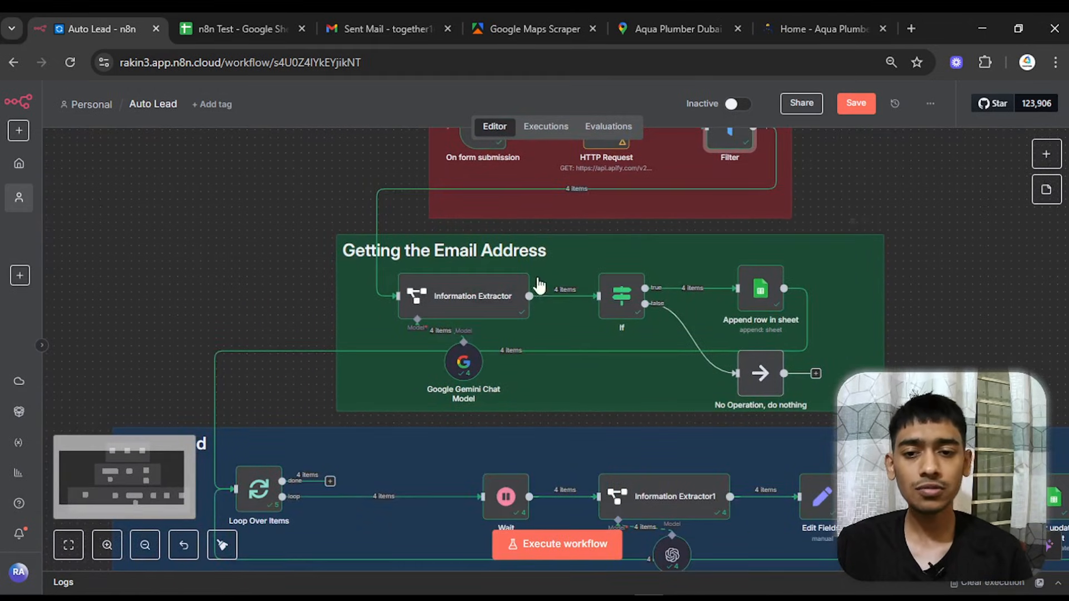
double_click(490, 289)
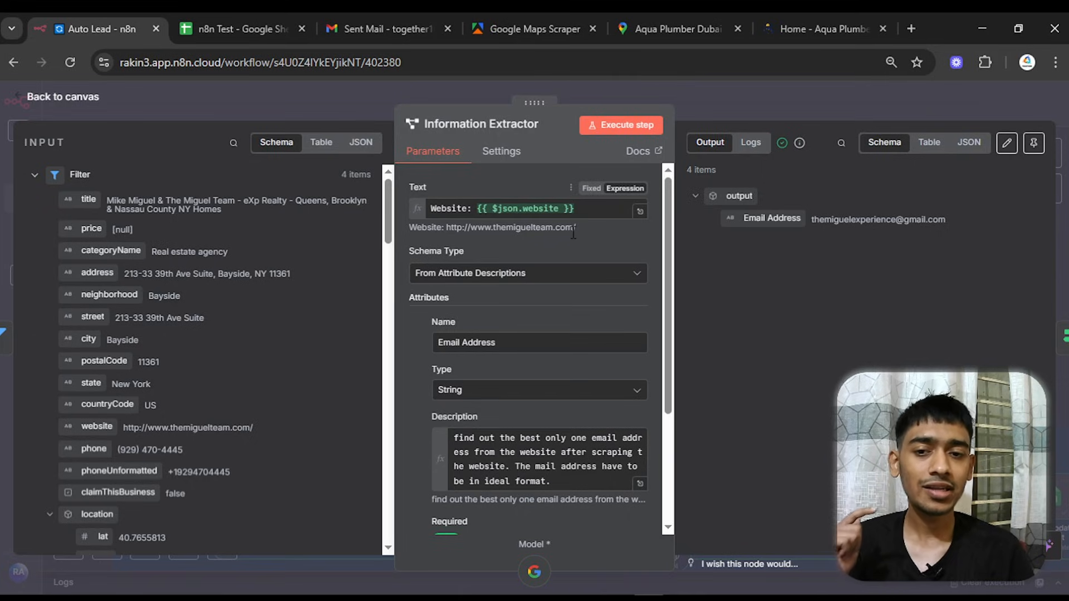
drag(586, 214, 476, 209)
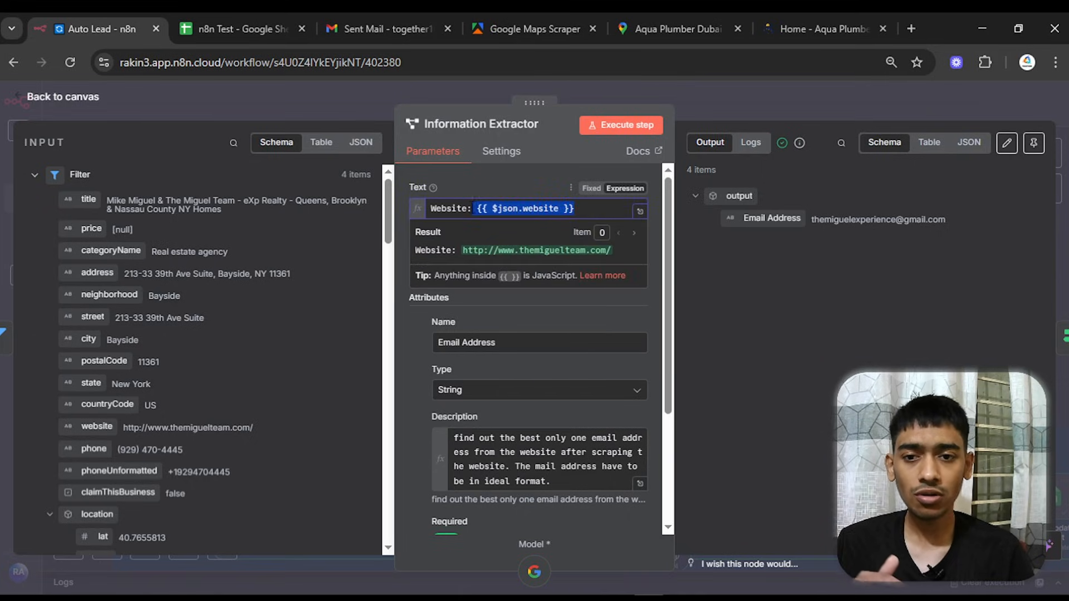
click(398, 316)
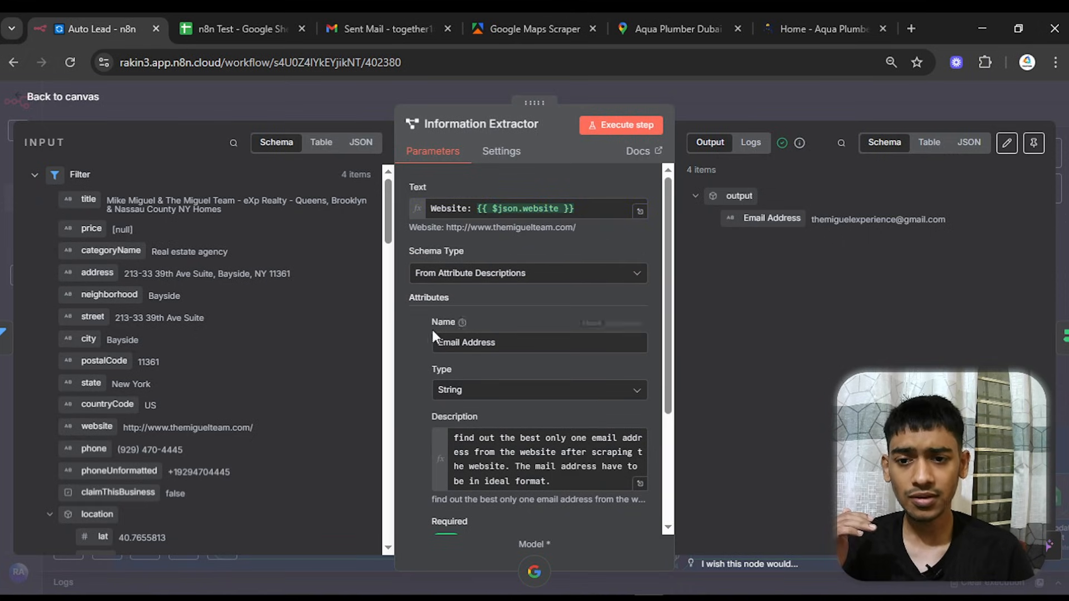
- Read the Email Address attribute's description in the expanded expression editor, close it, and check the node's remaining settings
scroll(523, 333, down, 2)
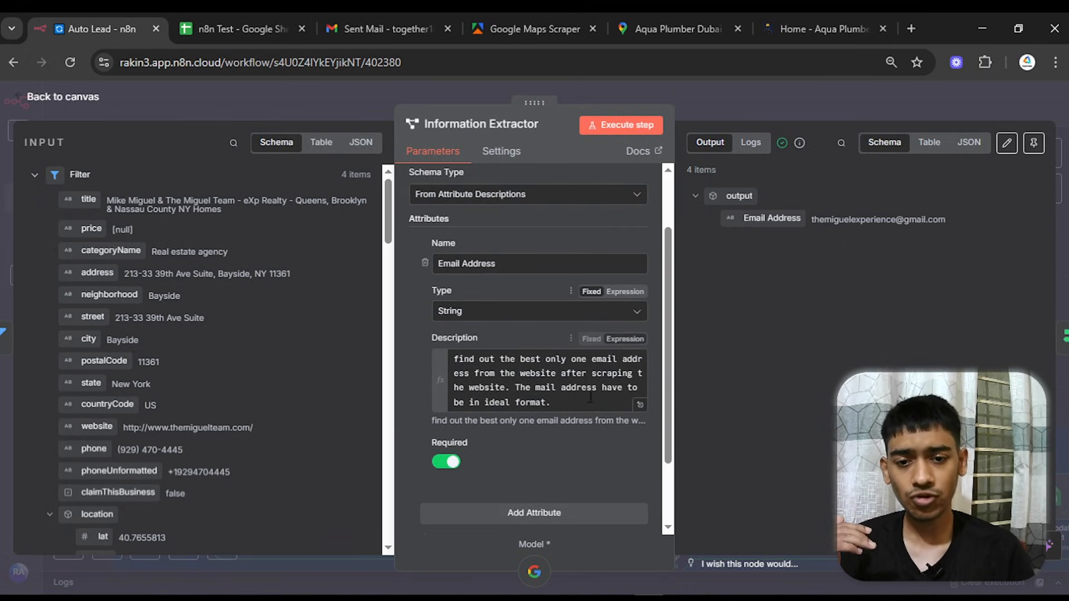
click(640, 405)
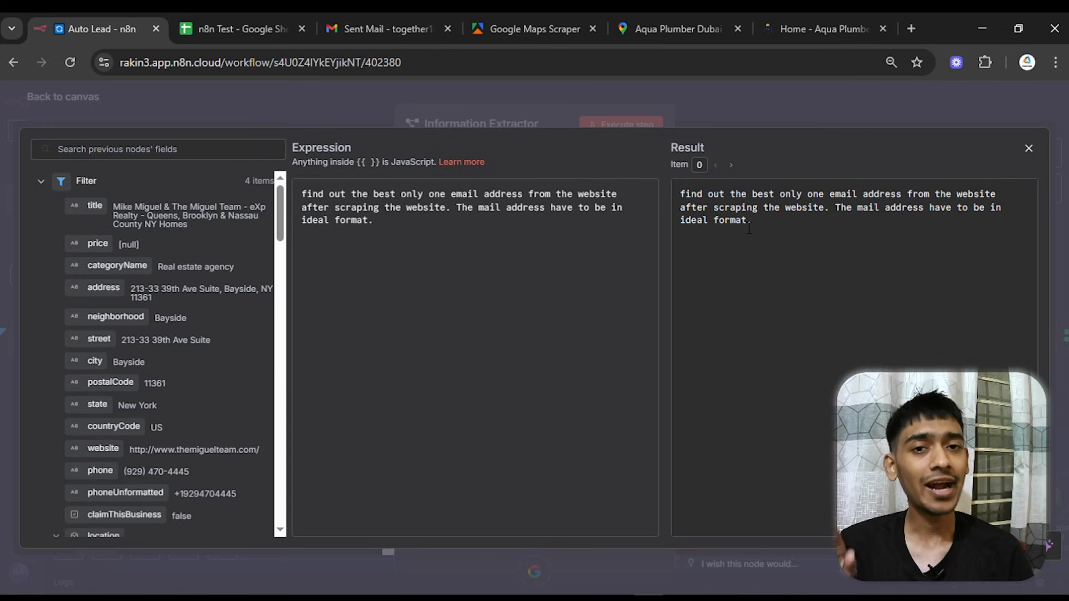
click(1029, 148)
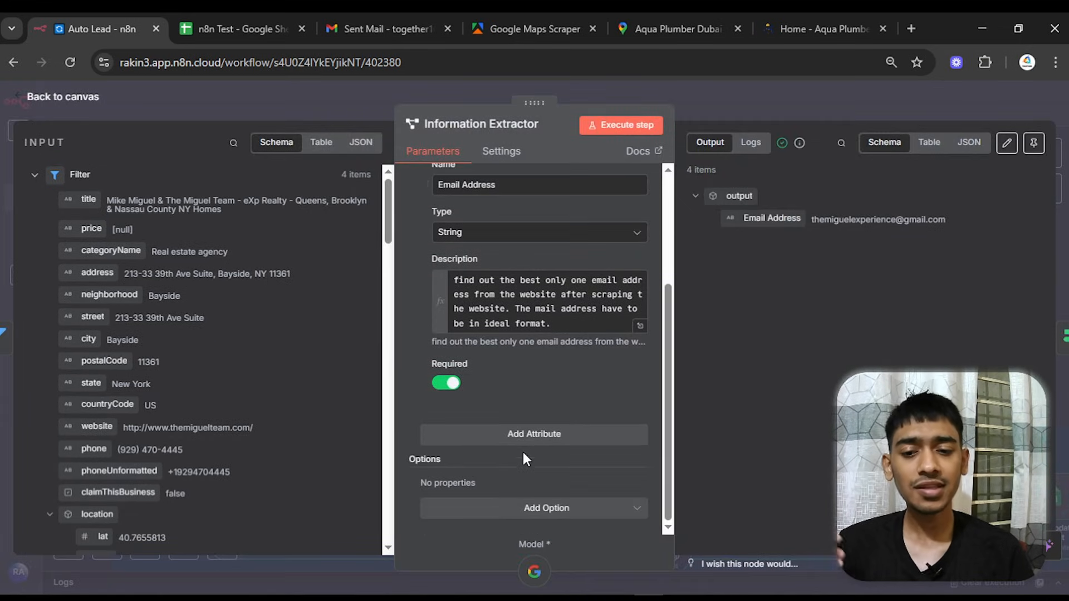
scroll(523, 452, down, 1)
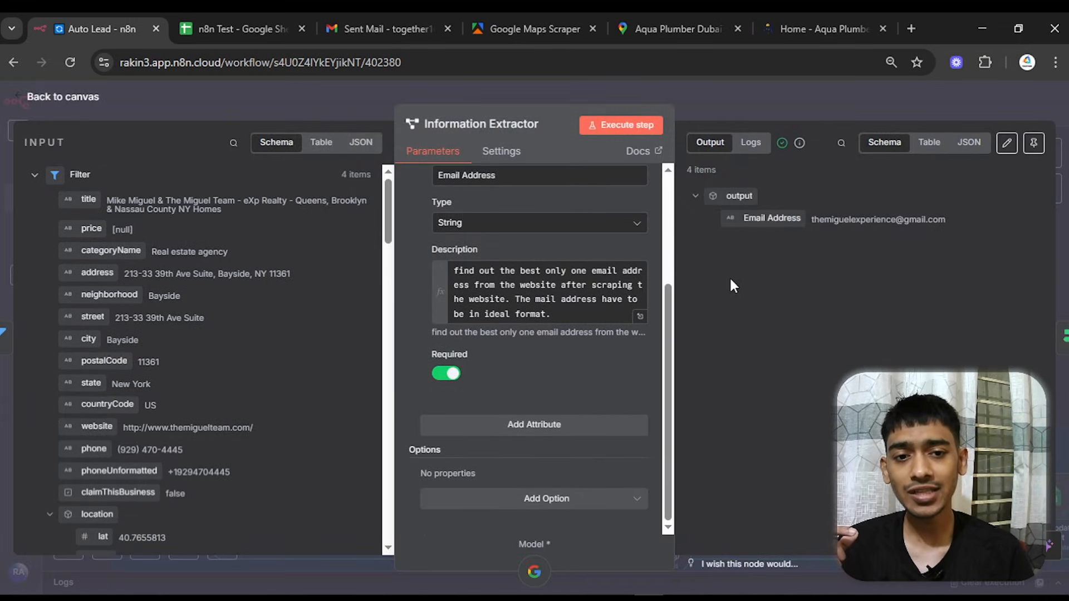
- Examine the extracted email addresses in the output, view them as JSON, and look through the Filter input fields
drag(965, 219, 821, 225)
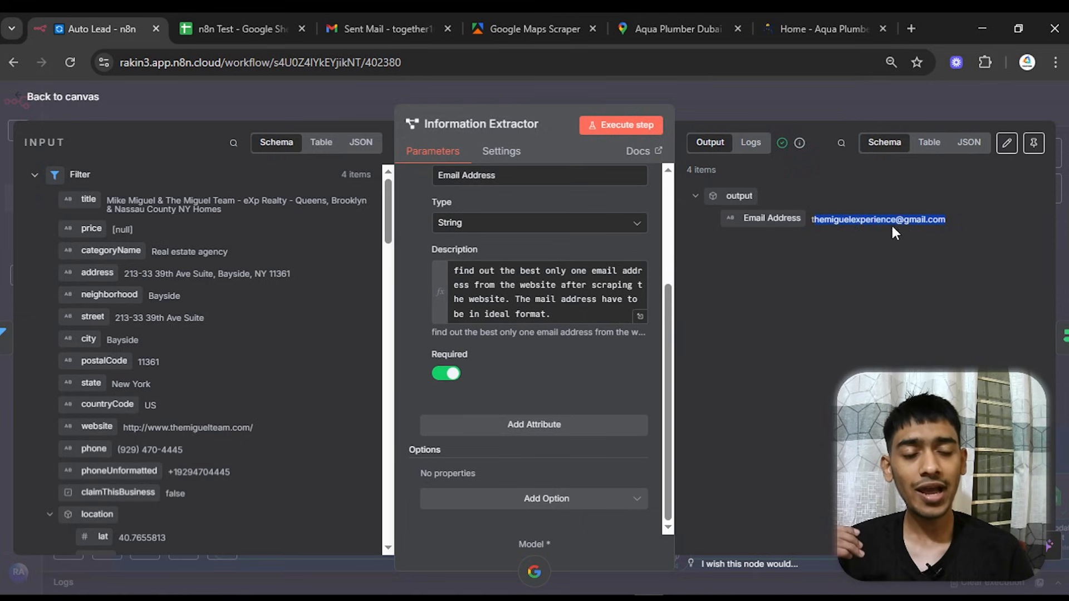
click(969, 142)
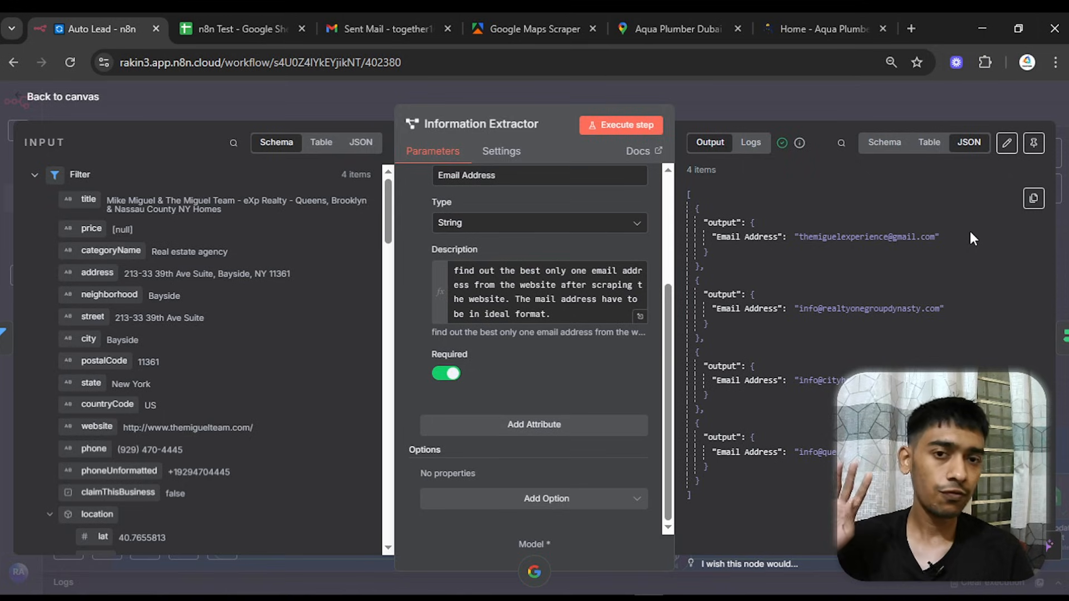
drag(941, 236, 790, 237)
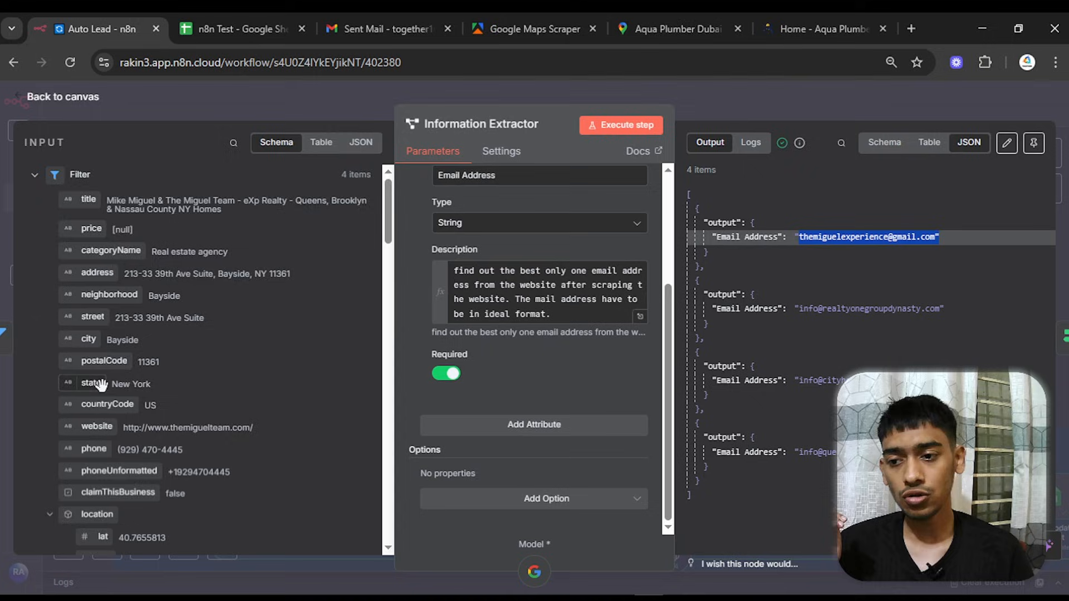
scroll(89, 384, down, 4)
scroll(168, 401, up, 4)
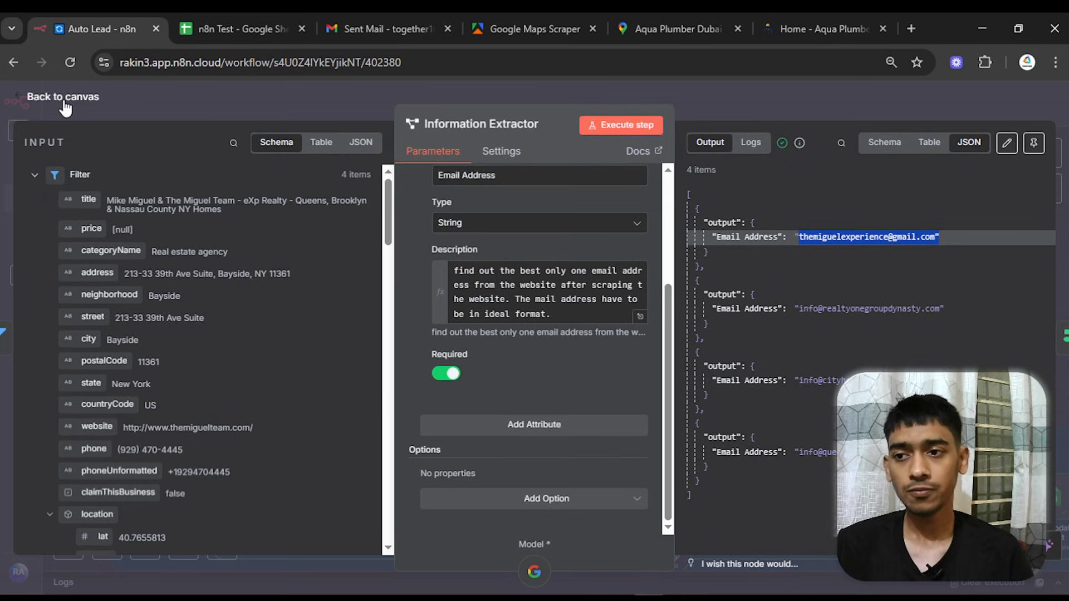
- Open the If node after the Information Extractor, inspect its condition that Email Address contains @, and return to the canvas
click(369, 121)
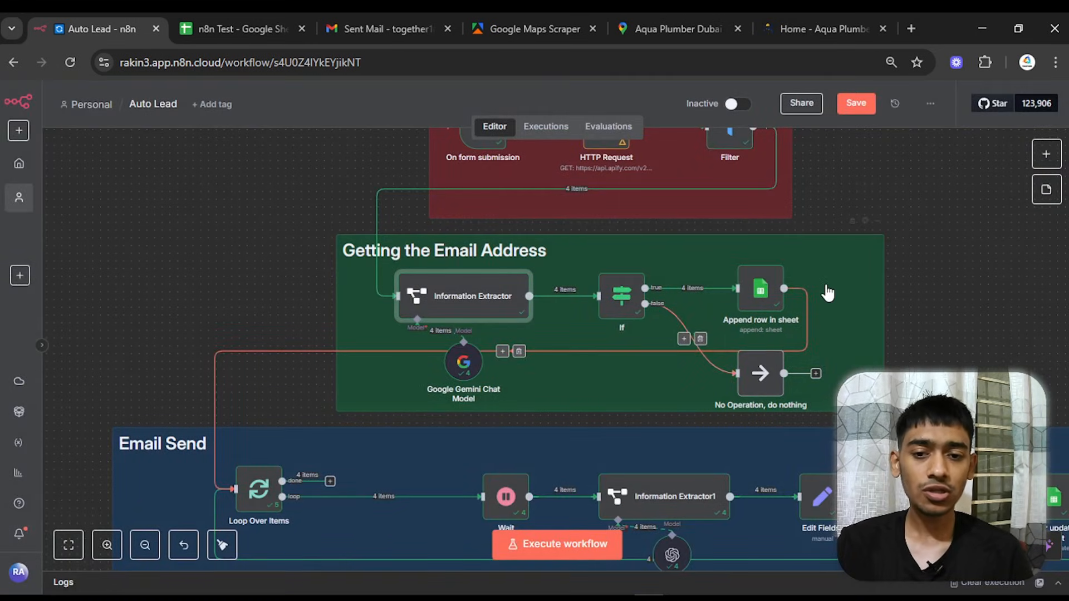
scroll(829, 293, up, 3)
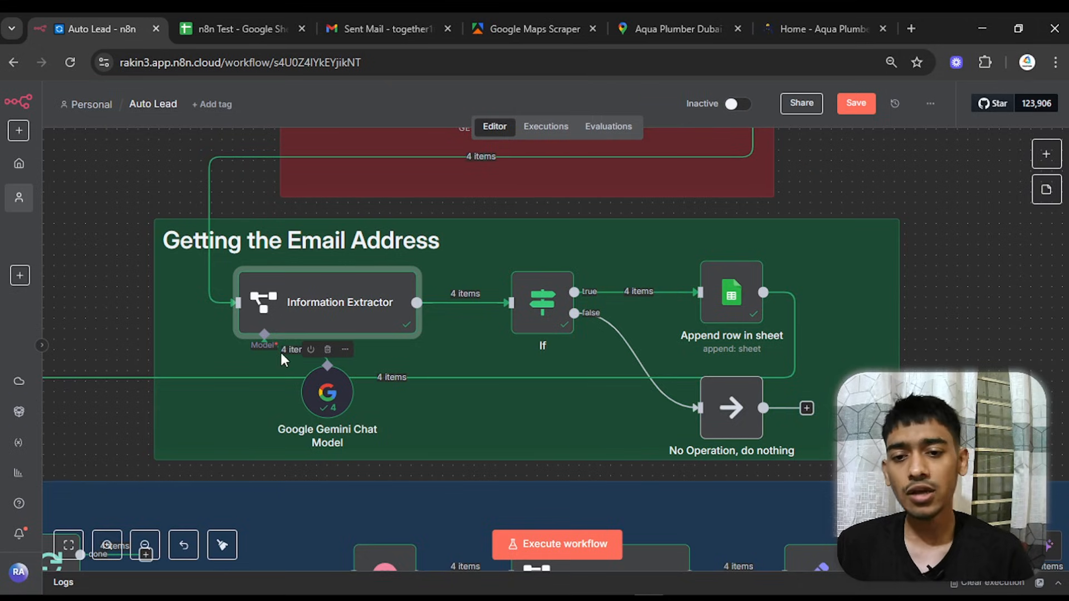
click(531, 293)
double_click(530, 285)
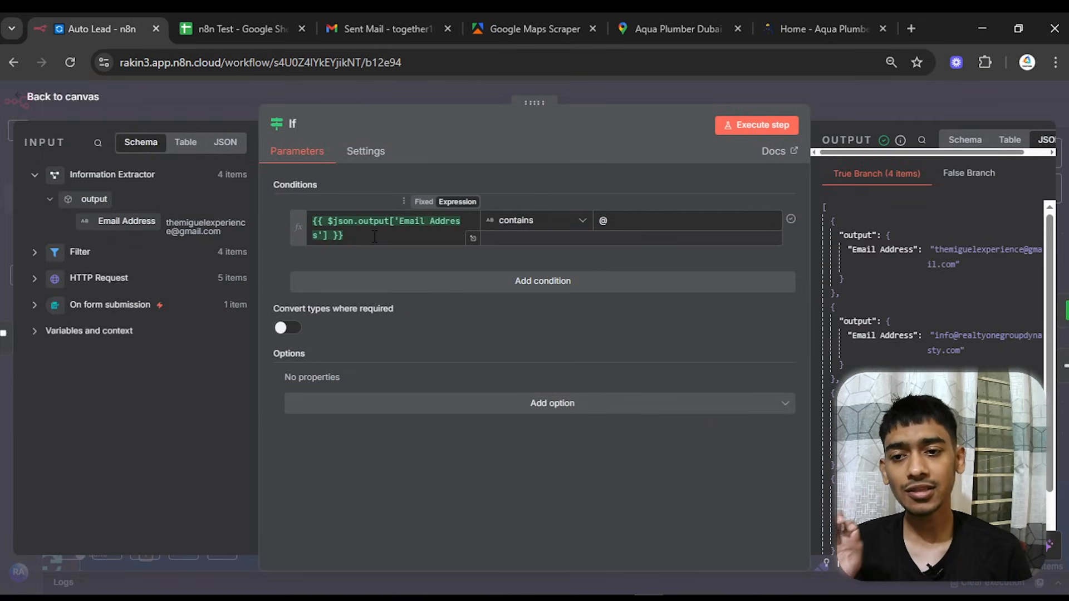
drag(368, 234, 309, 216)
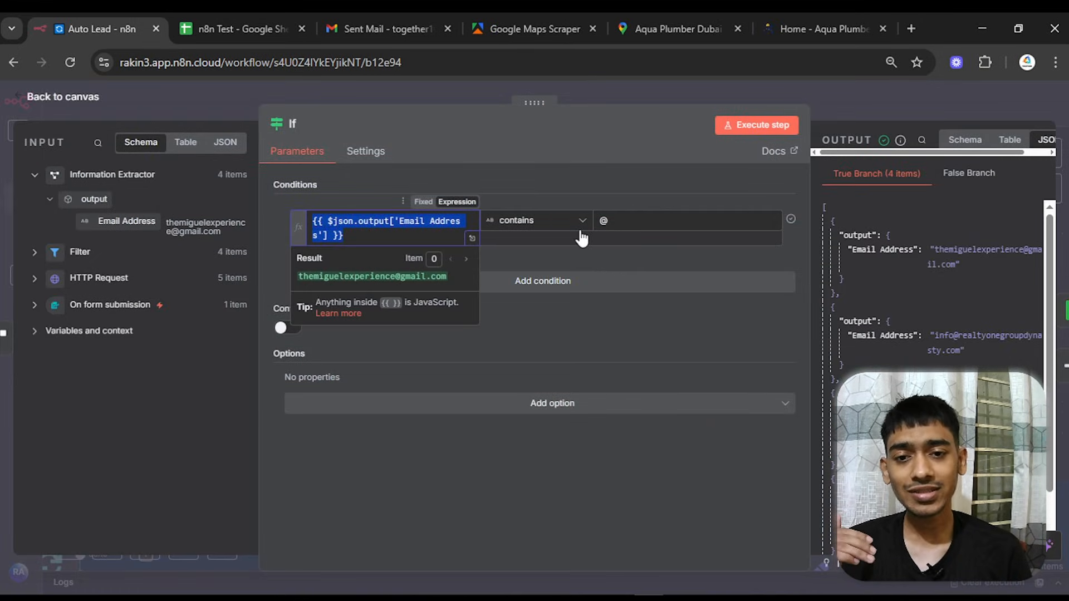
click(610, 221)
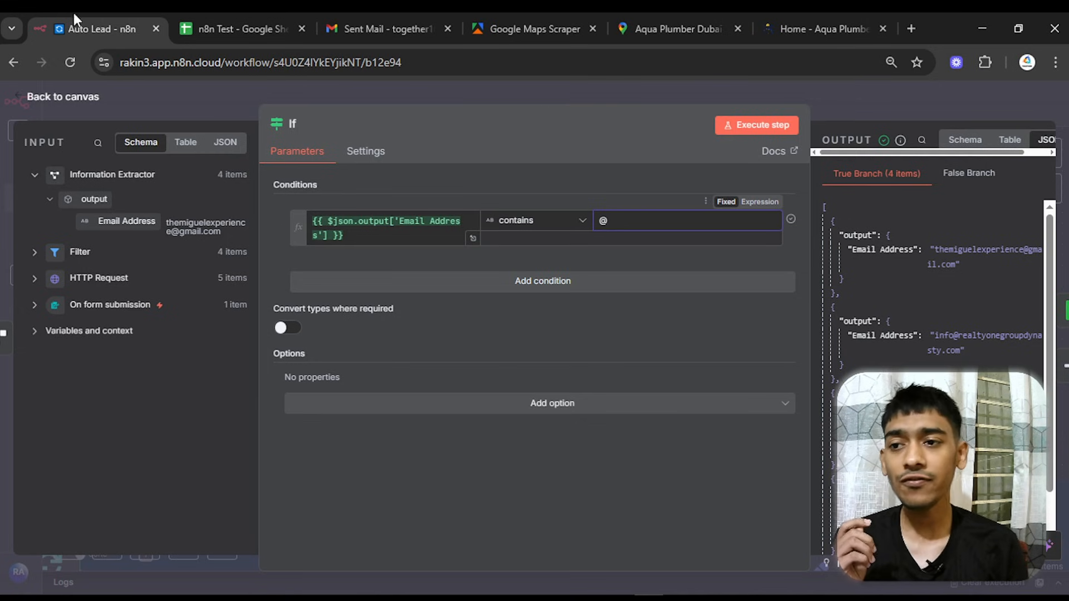
click(46, 100)
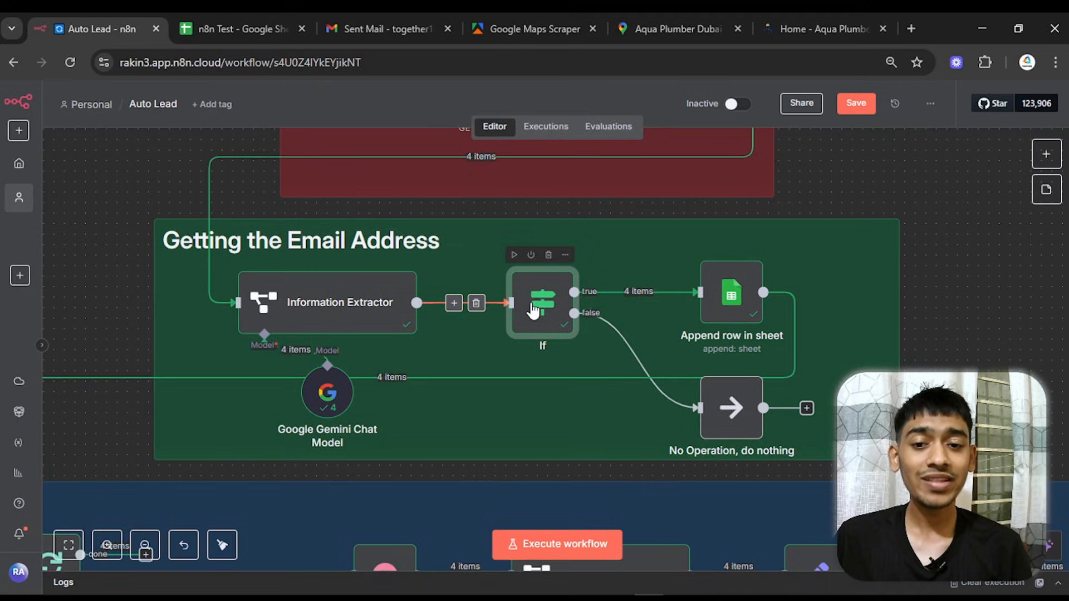
- Reopen the If node, compare its False Branch and True Branch outputs against the @ condition, and return to the canvas
double_click(524, 290)
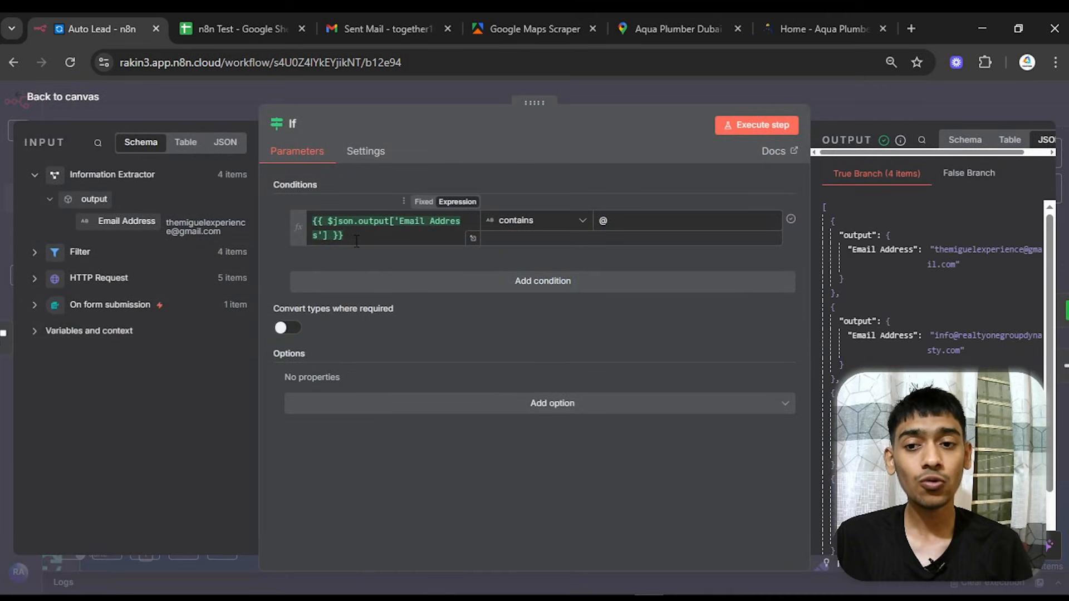
drag(616, 219, 598, 223)
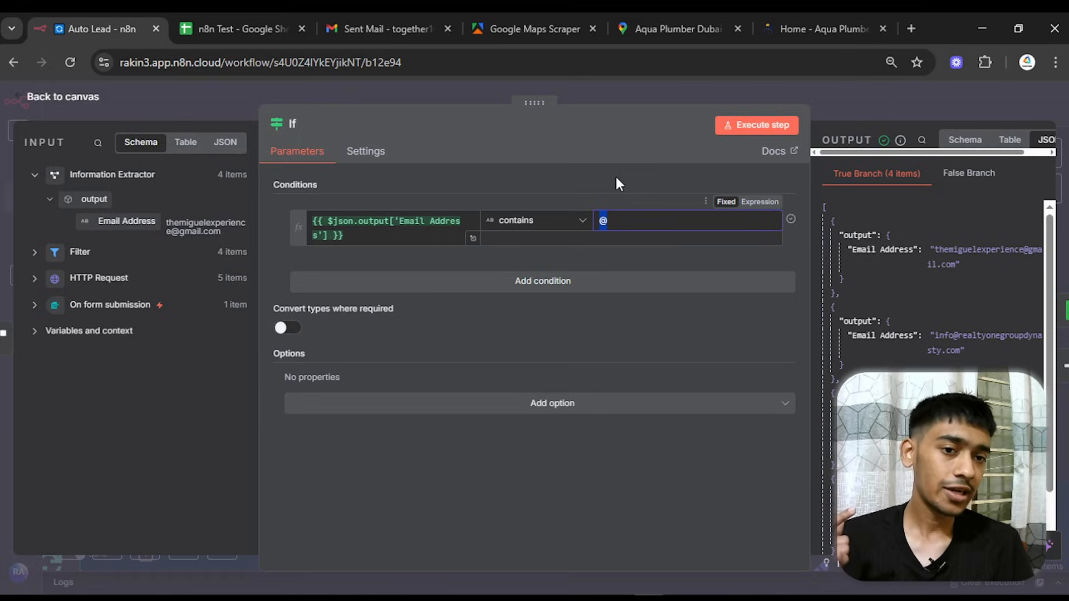
click(988, 174)
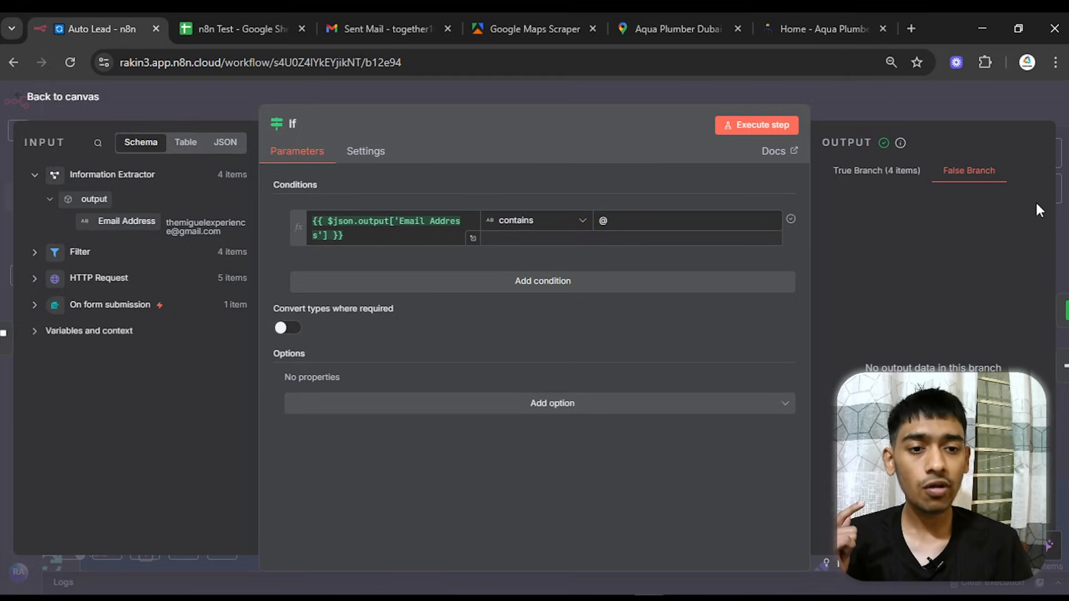
double_click(604, 222)
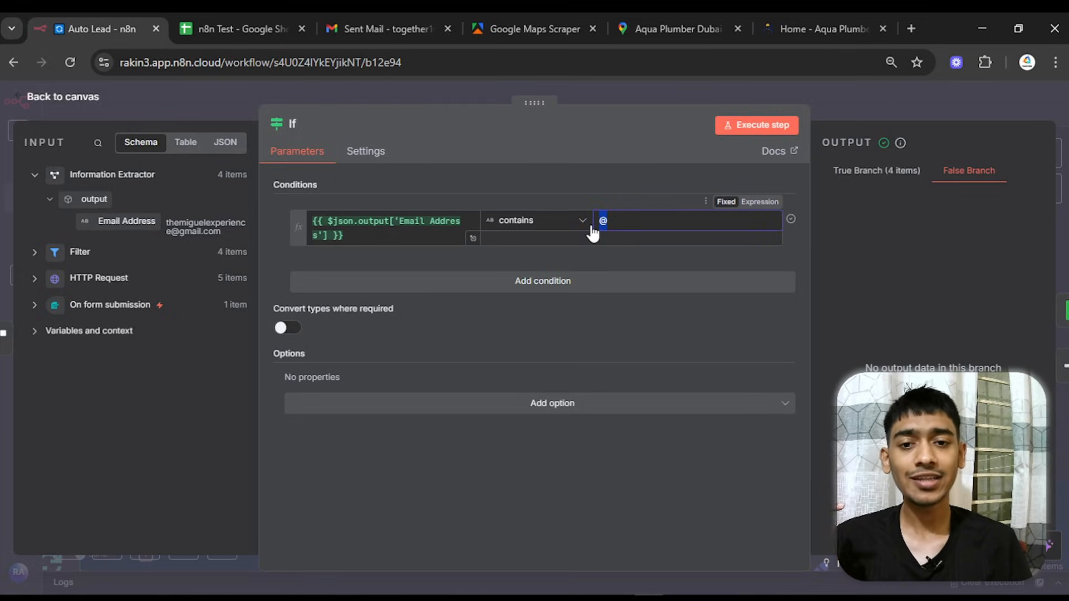
click(856, 173)
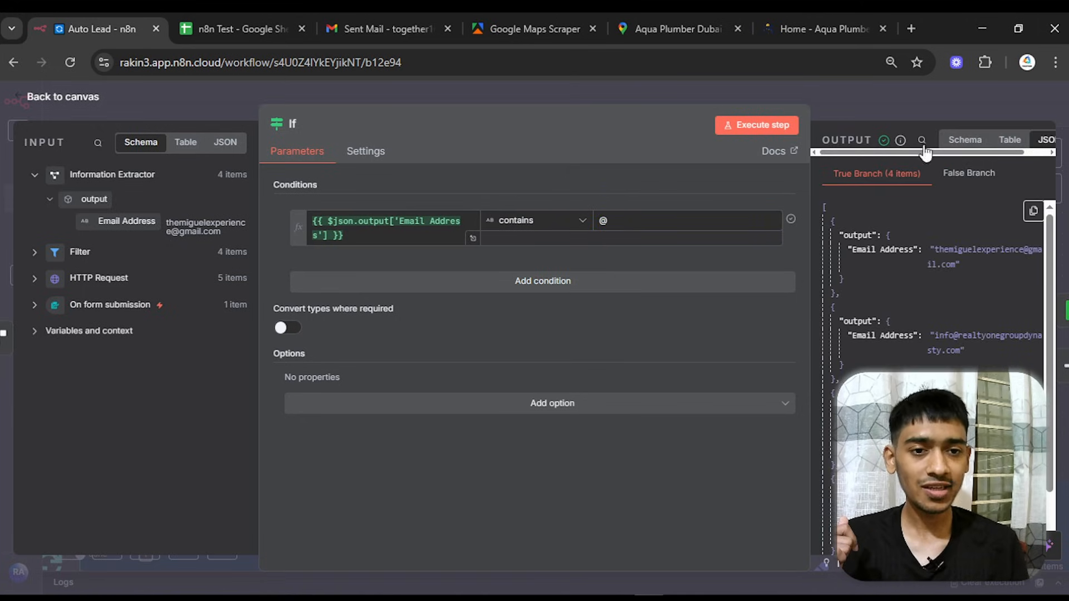
click(63, 97)
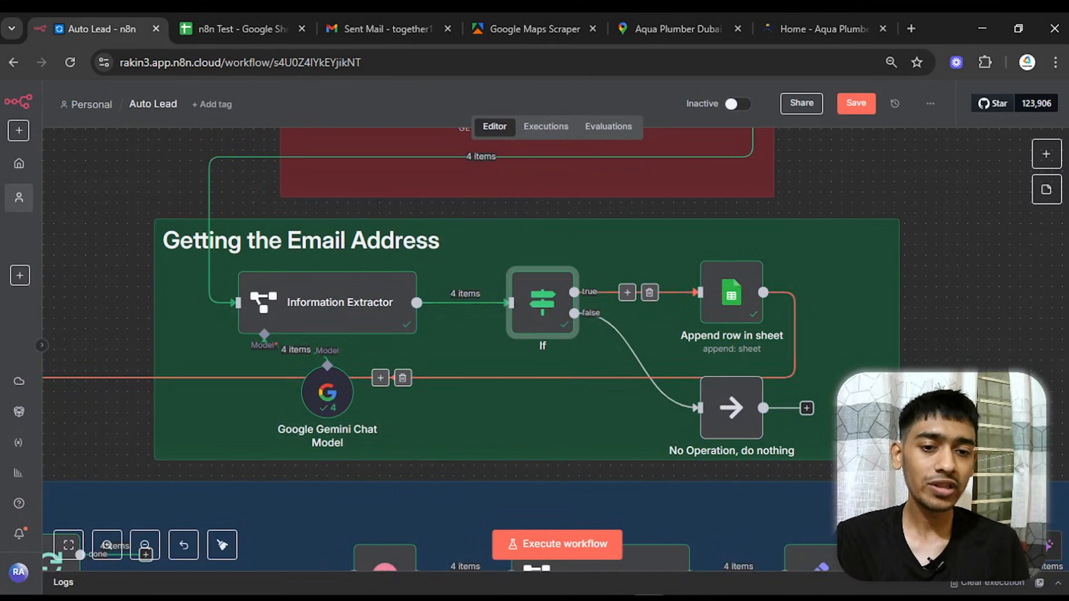
- Open the Append row in sheet node, review the n8n Test spreadsheet's columns through SEND Time, and return to the workflow canvas
scroll(947, 362, up, 3)
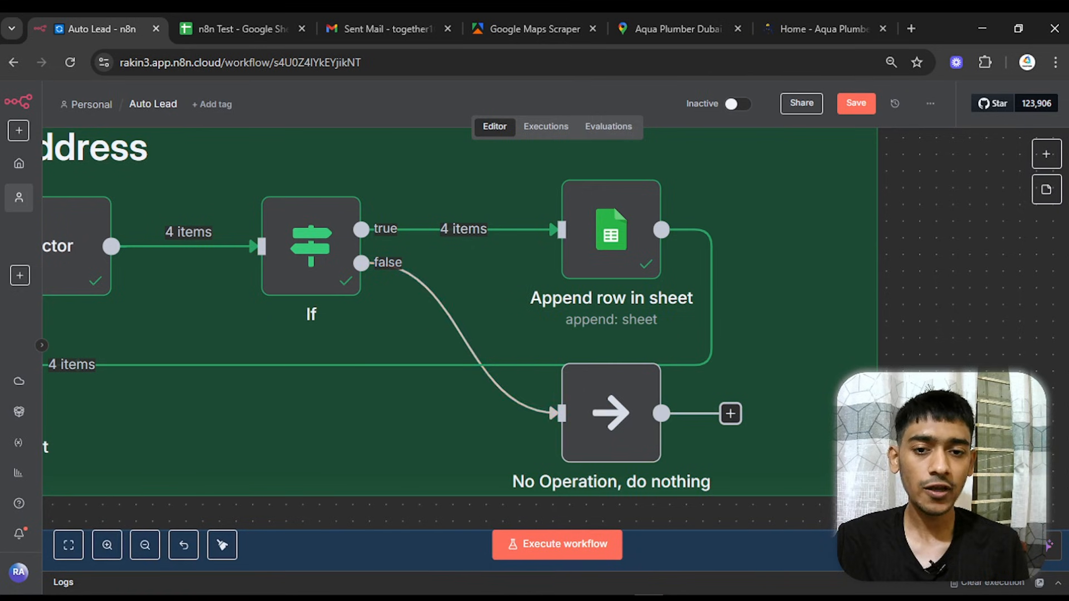
scroll(931, 338, down, 3)
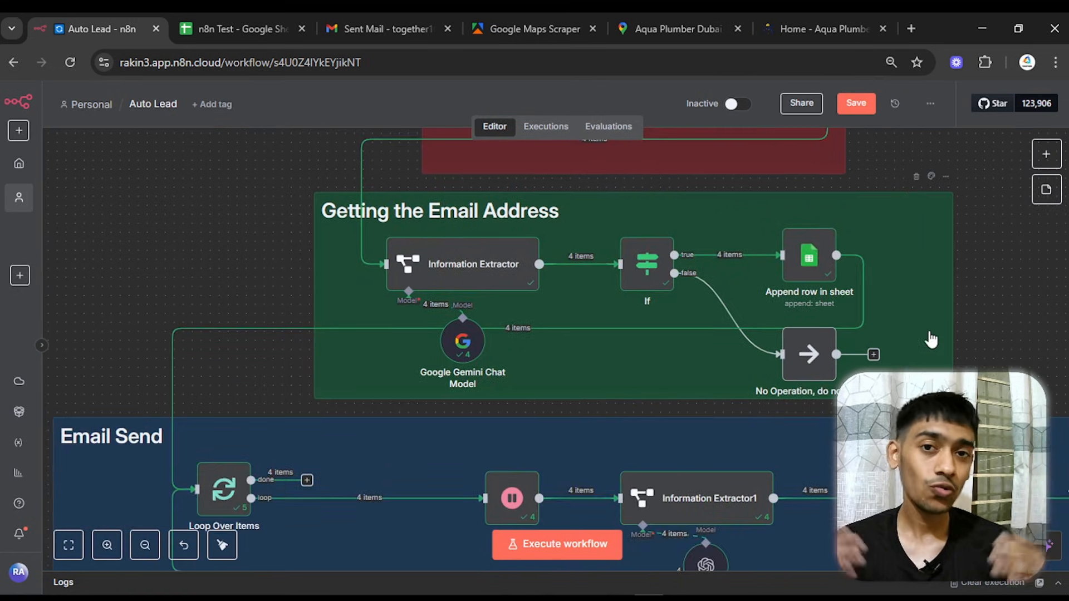
double_click(790, 256)
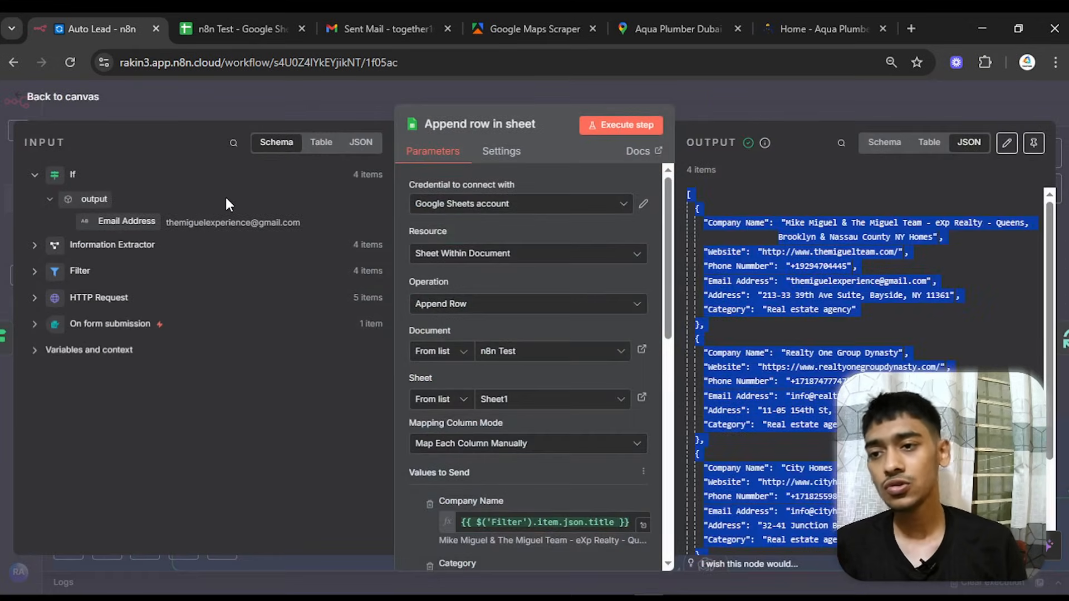
click(237, 29)
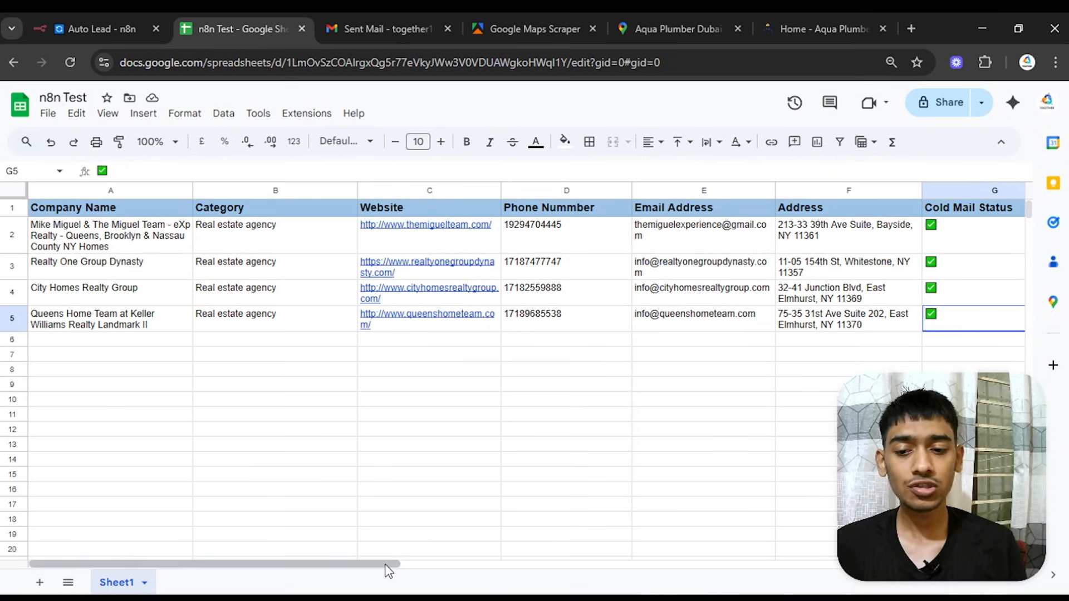
drag(390, 564, 559, 564)
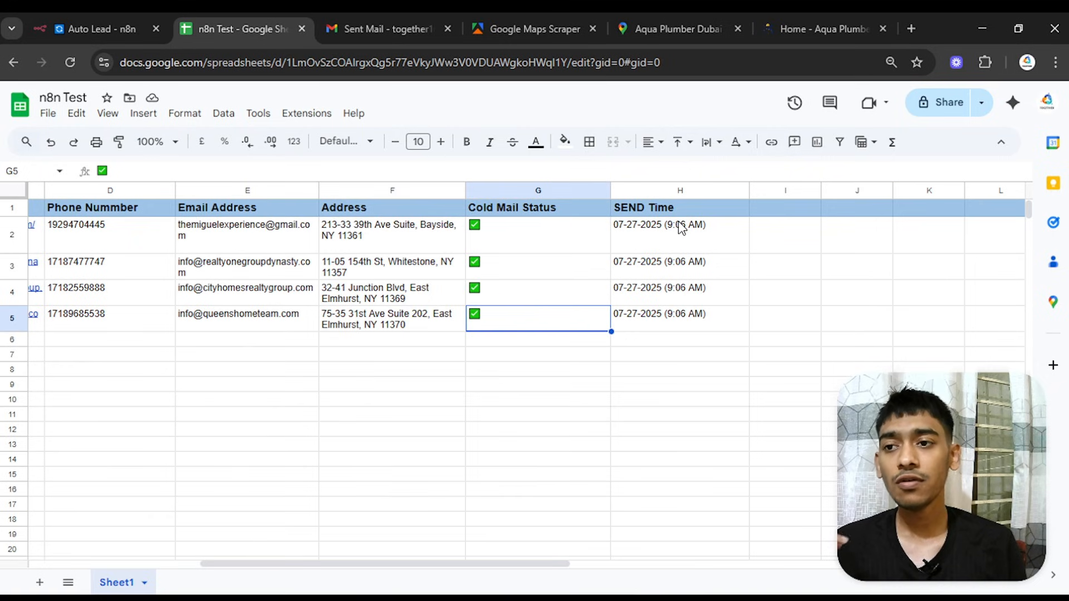
click(64, 25)
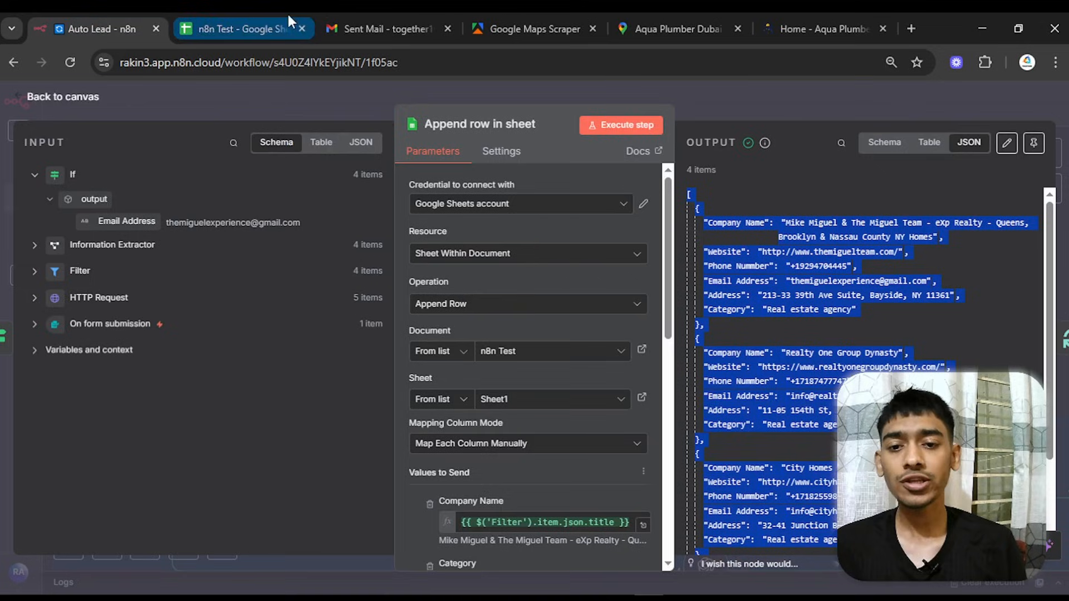
click(62, 97)
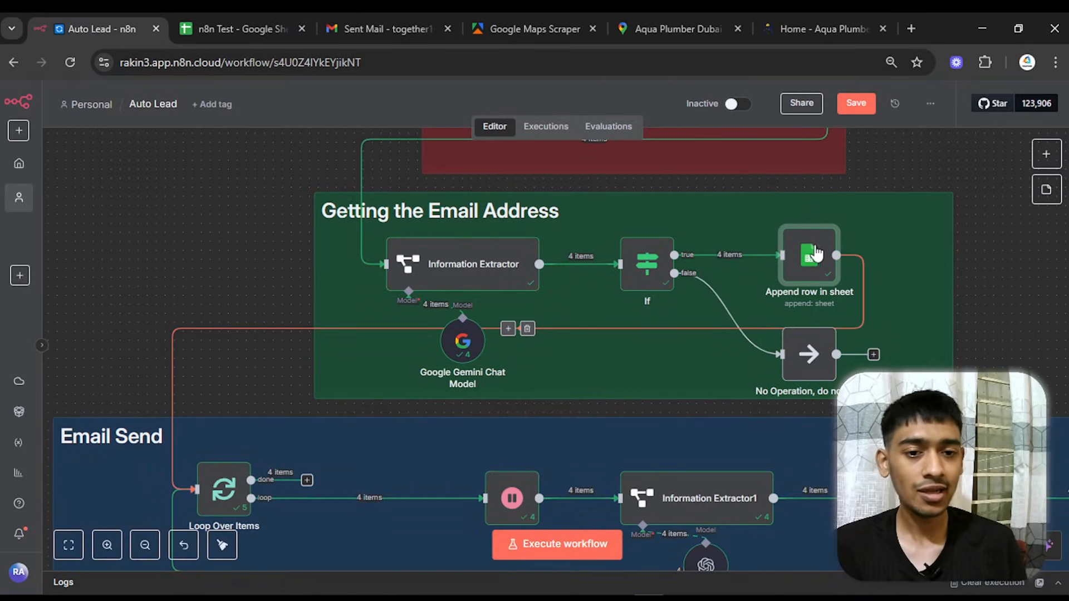
- Reopen the Append row in sheet node and check its Document and Sheet settings against the n8n Test spreadsheet
double_click(814, 251)
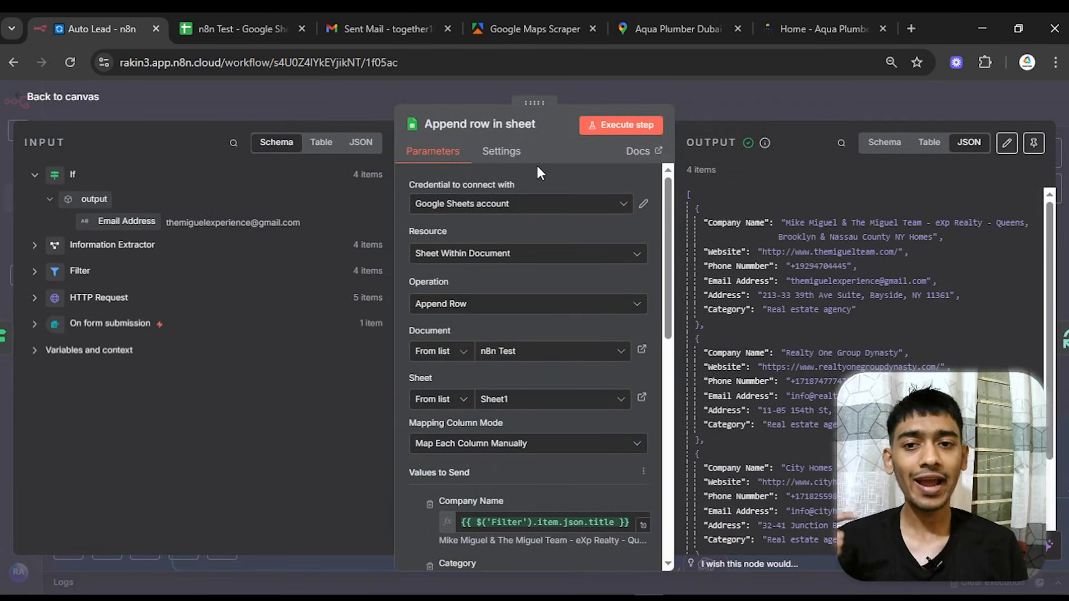
drag(669, 206, 667, 252)
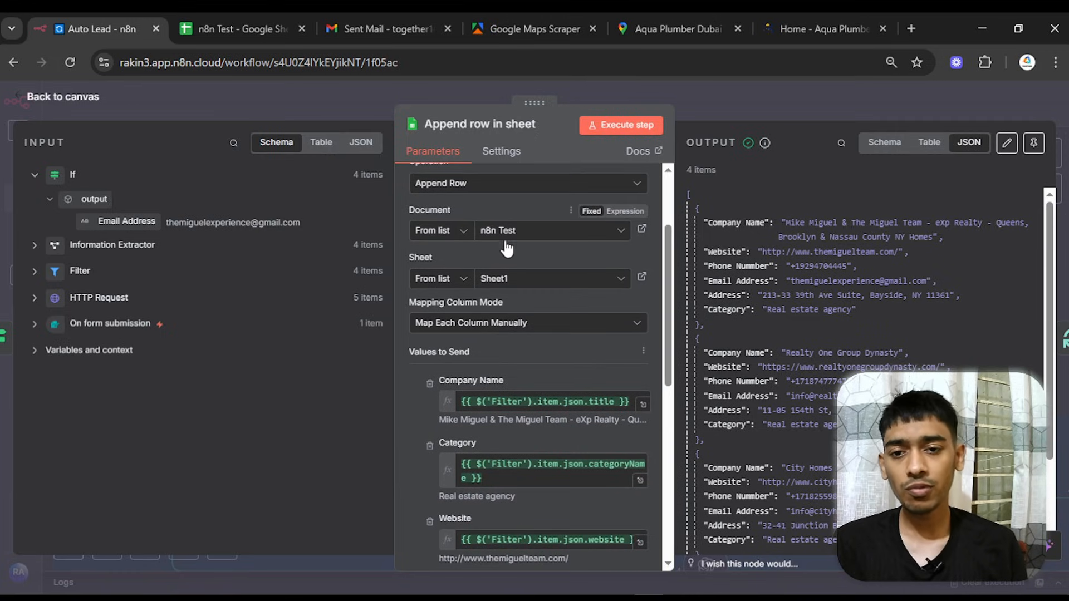
click(243, 29)
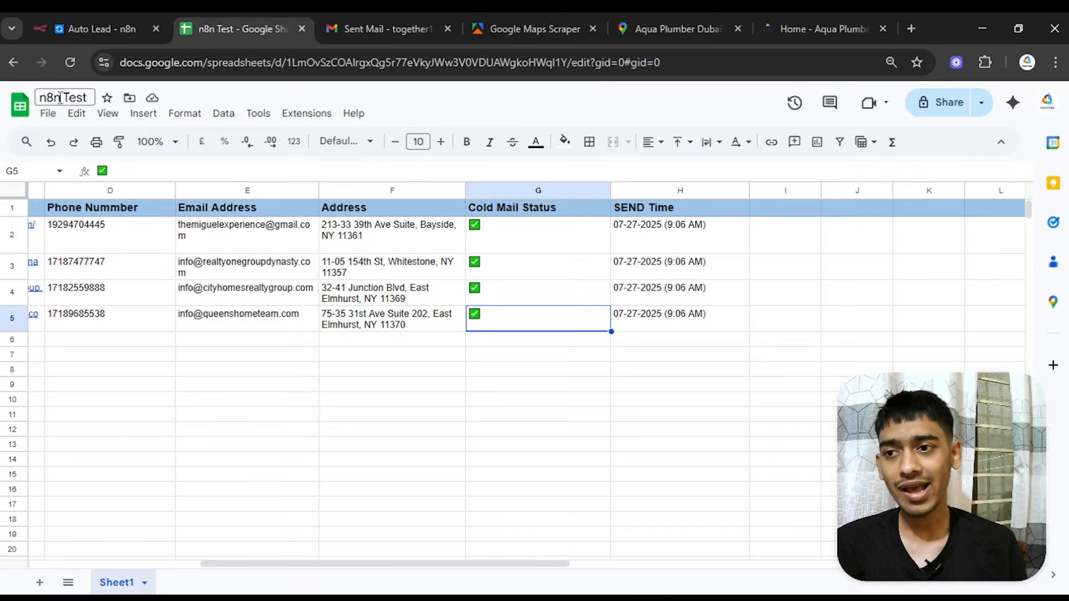
click(85, 27)
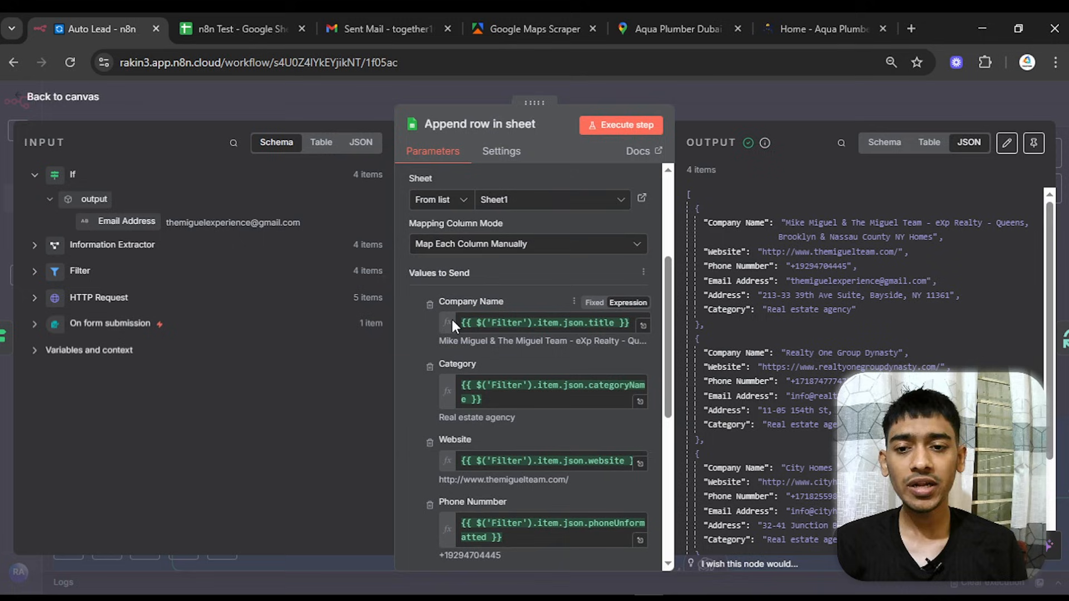
- Expand the Filter input fields, clear the Company Name value, and map it again to the Filter's title field
click(35, 272)
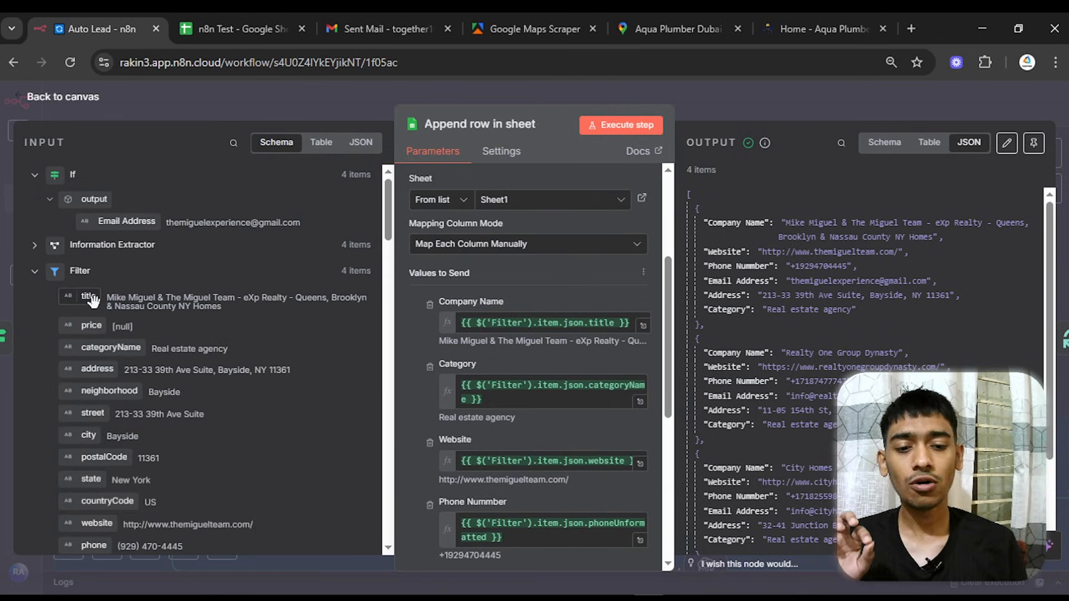
mouse_move(93, 301)
mouse_down()
mouse_move(363, 303)
mouse_move(86, 295)
mouse_up()
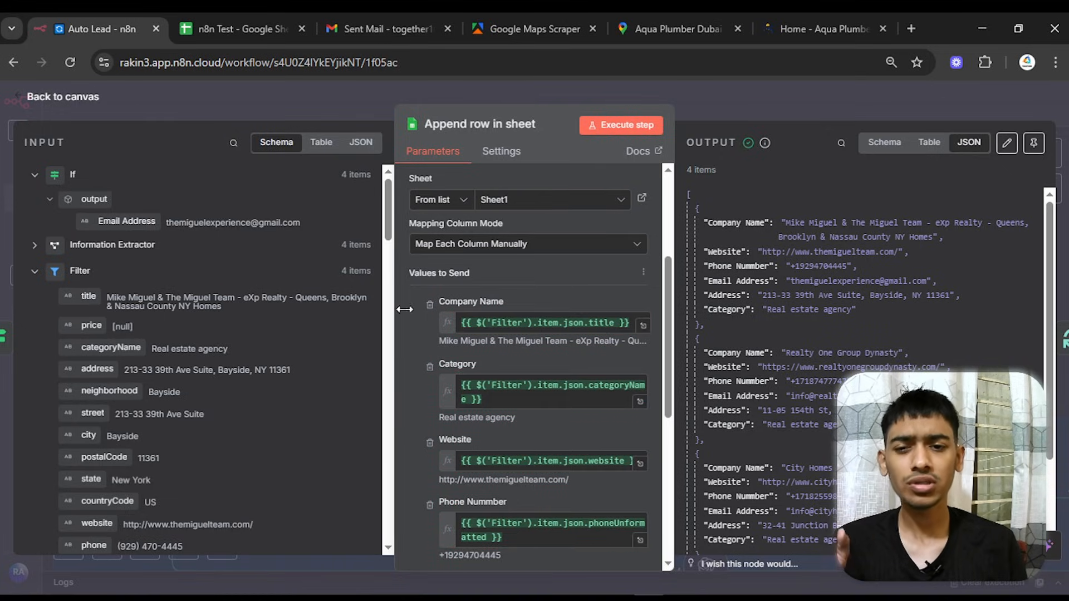
click(636, 326)
key(ctrl+a)
key(BackSpace)
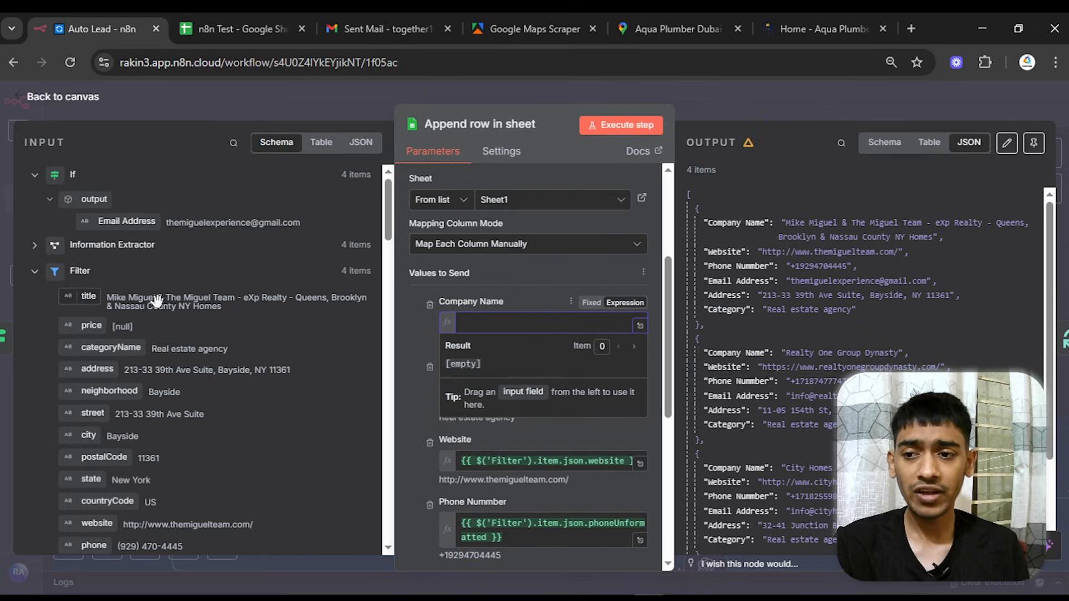
drag(156, 301, 557, 322)
click(413, 312)
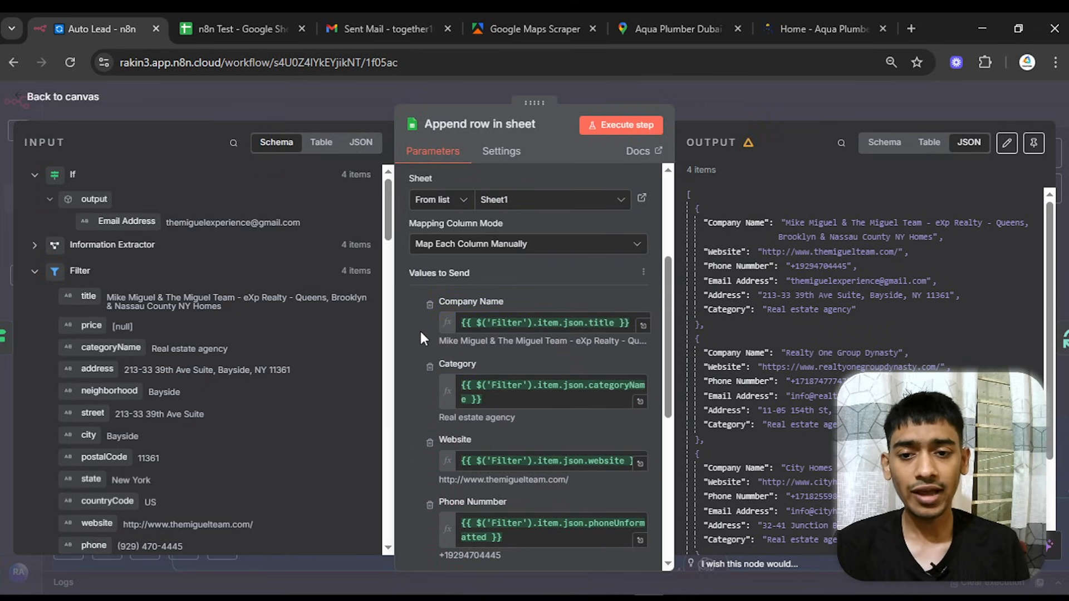
- Review the Category, Website, Phone Nummber, Email Address and Address mappings against the Filter and If input fields
click(479, 400)
drag(483, 400, 461, 389)
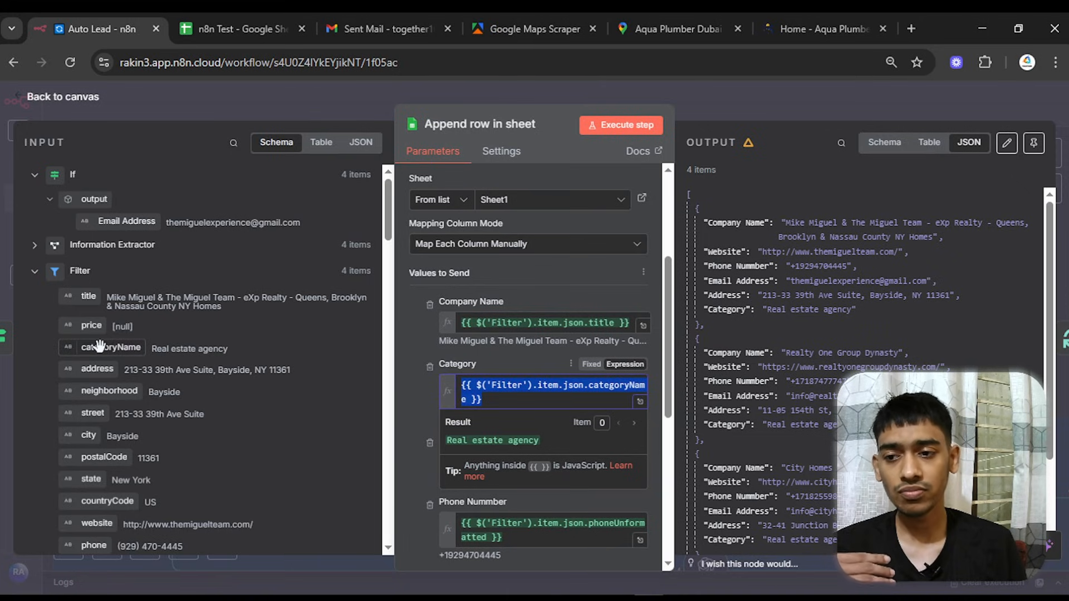
scroll(616, 464, down, 2)
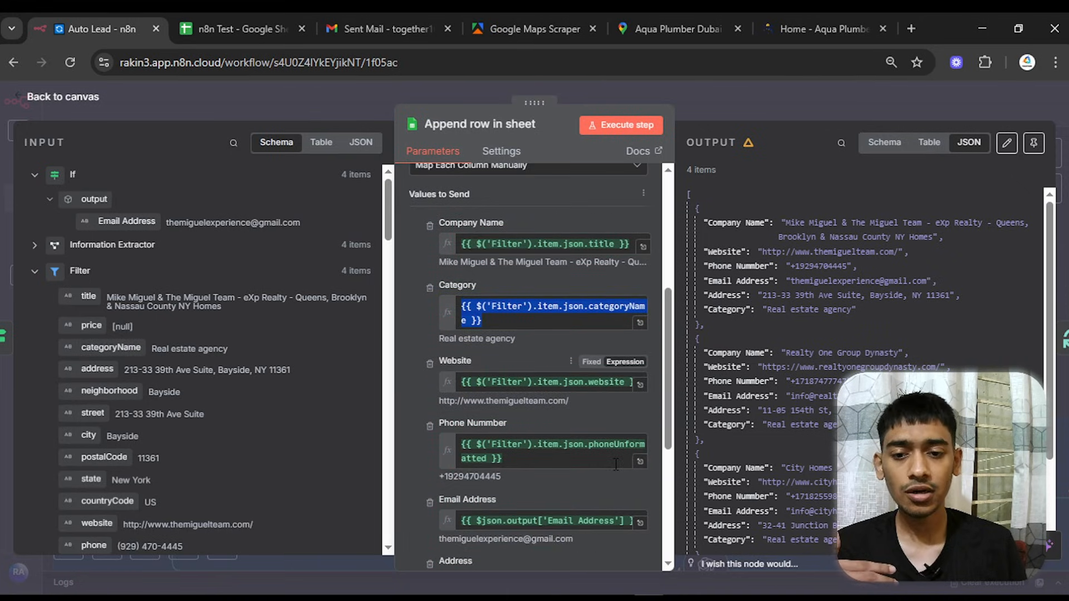
scroll(616, 463, down, 2)
scroll(130, 436, down, 2)
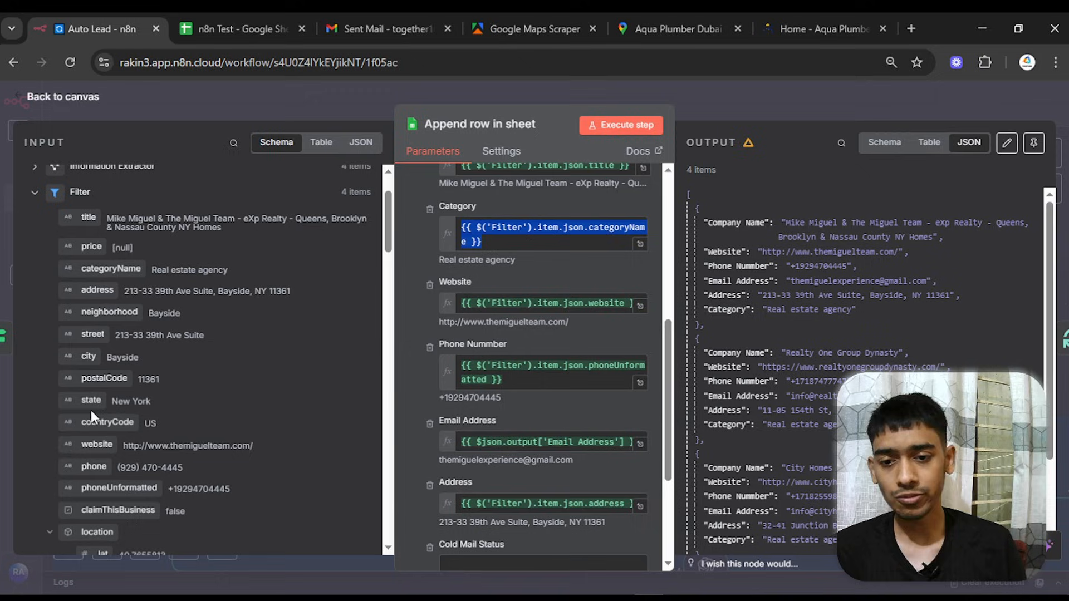
scroll(446, 473, down, 2)
scroll(229, 382, up, 2)
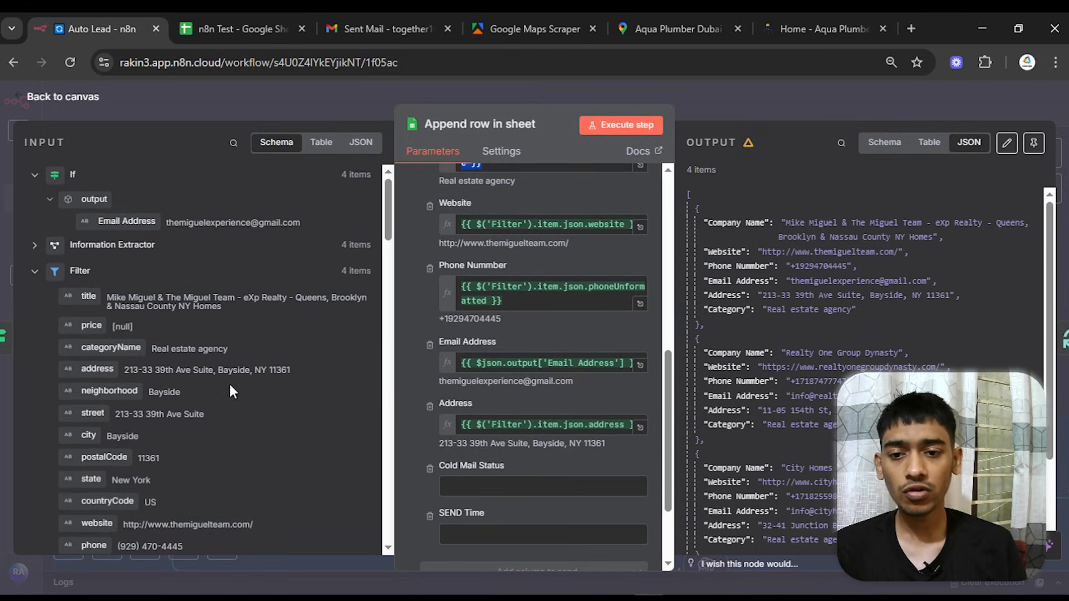
drag(127, 221, 515, 353)
scroll(195, 370, down, 5)
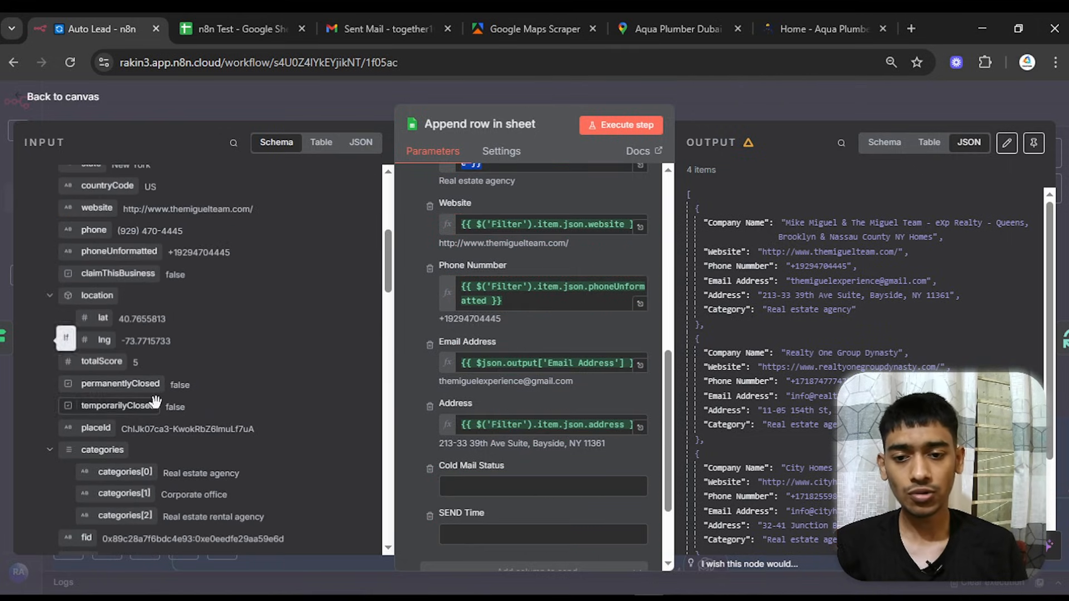
scroll(671, 486, down, 2)
- Check the Cold Mail Status and SEND Time values in the node, and return to the canvas to view the Email Send section
click(488, 374)
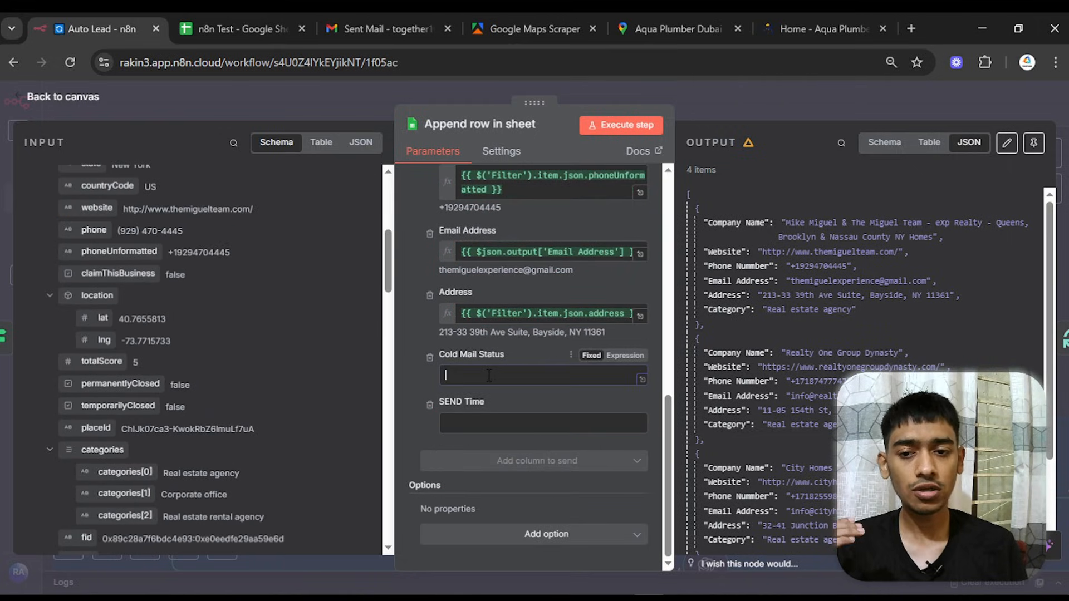
click(490, 410)
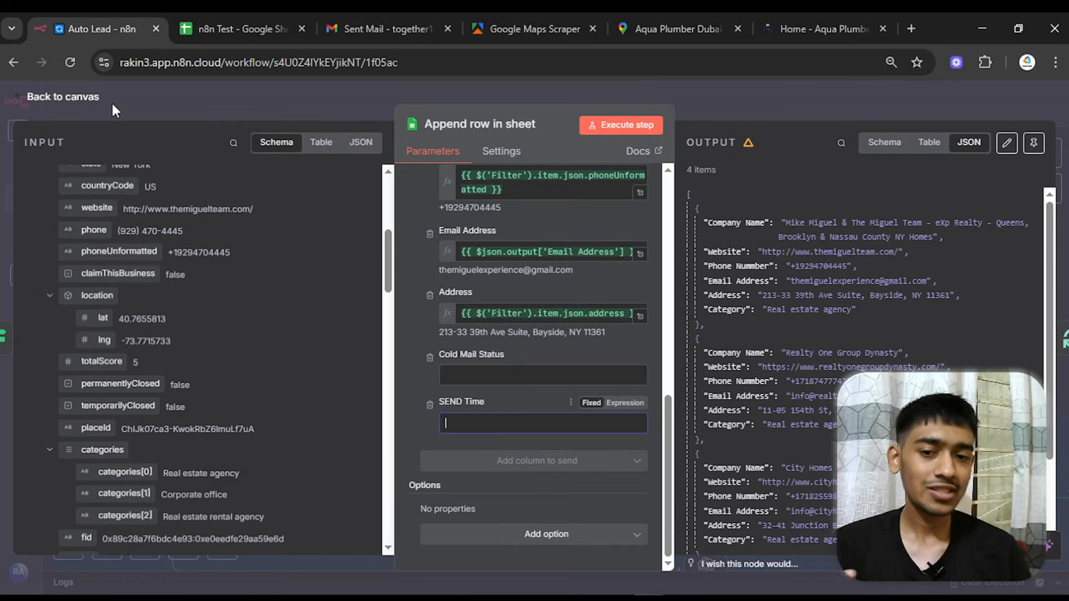
click(83, 100)
scroll(223, 234, down, 3)
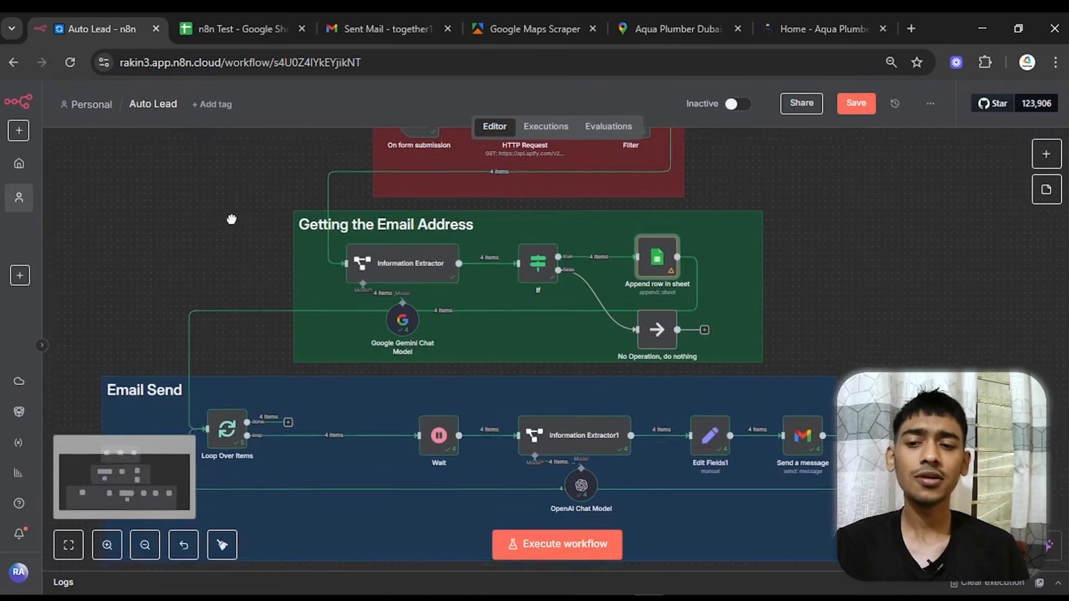
- Open the Loop Over Items node in the Email Send section, check its Batch Size and done-branch output, and return to the canvas
scroll(158, 195, up, 1)
drag(173, 211, 67, 171)
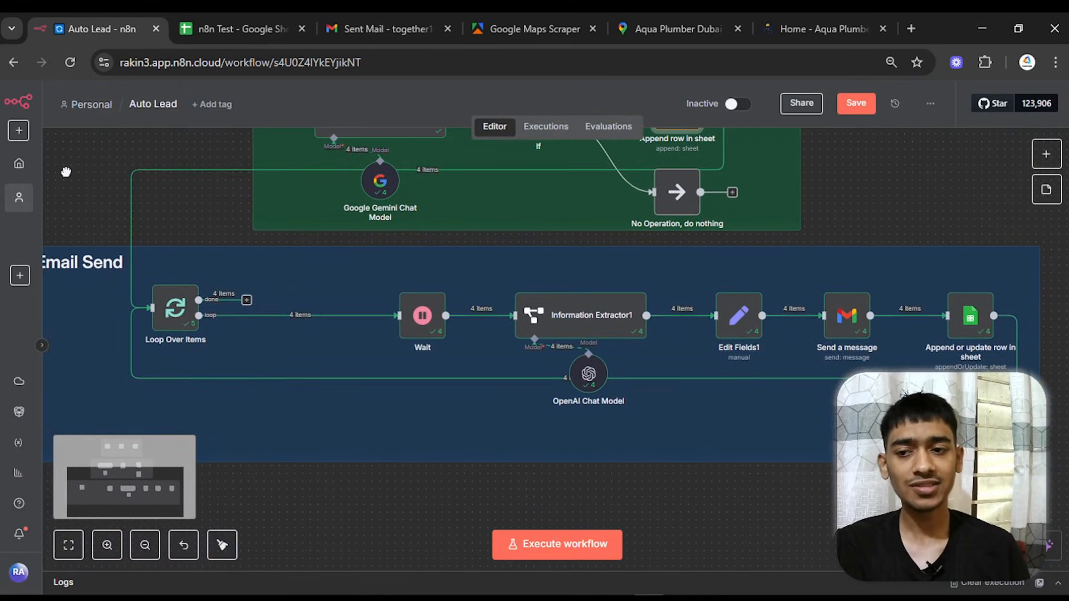
double_click(176, 307)
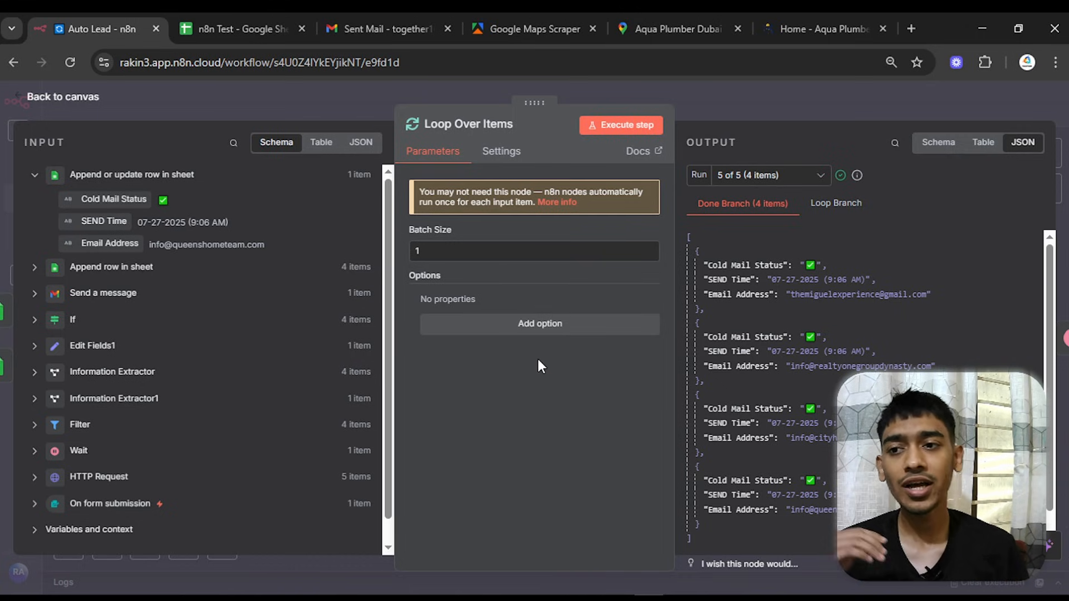
click(101, 110)
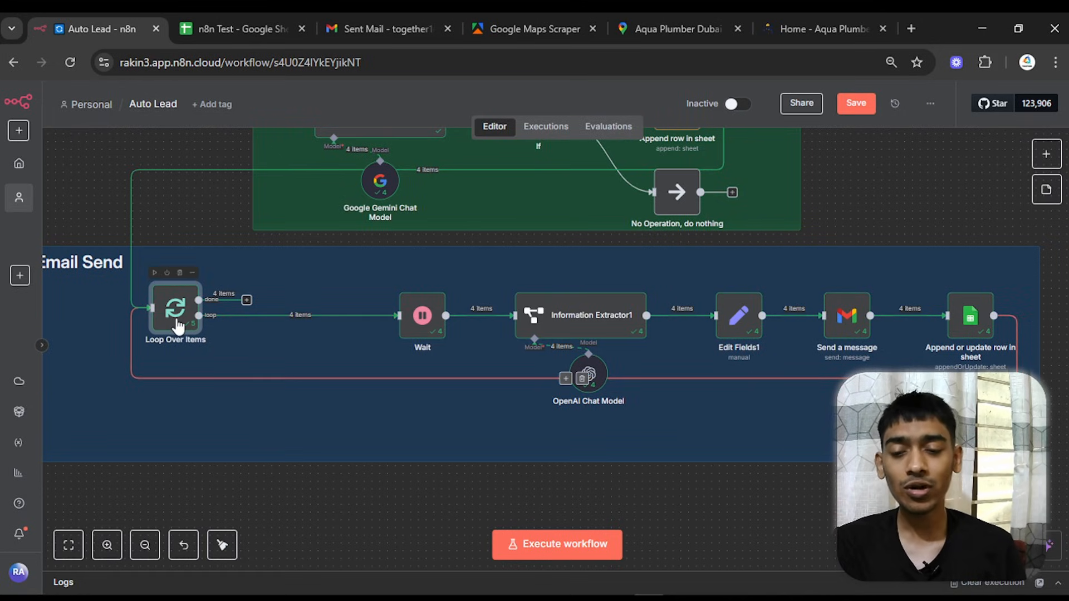
- Open the Wait node, try a Wait Amount of 10 seconds, restore it to 1, and return to the canvas
double_click(424, 318)
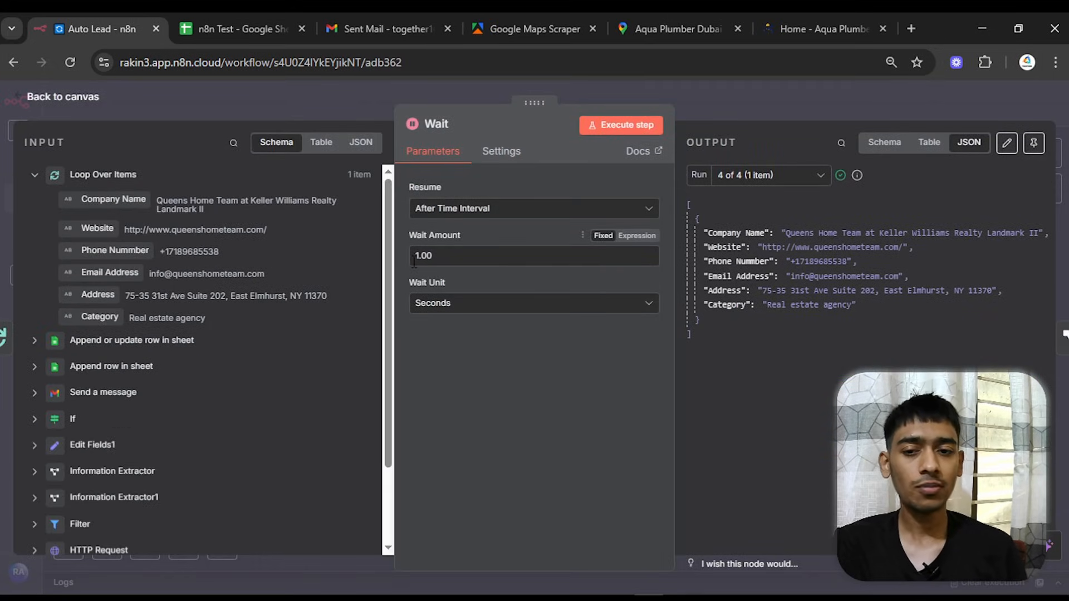
click(444, 262)
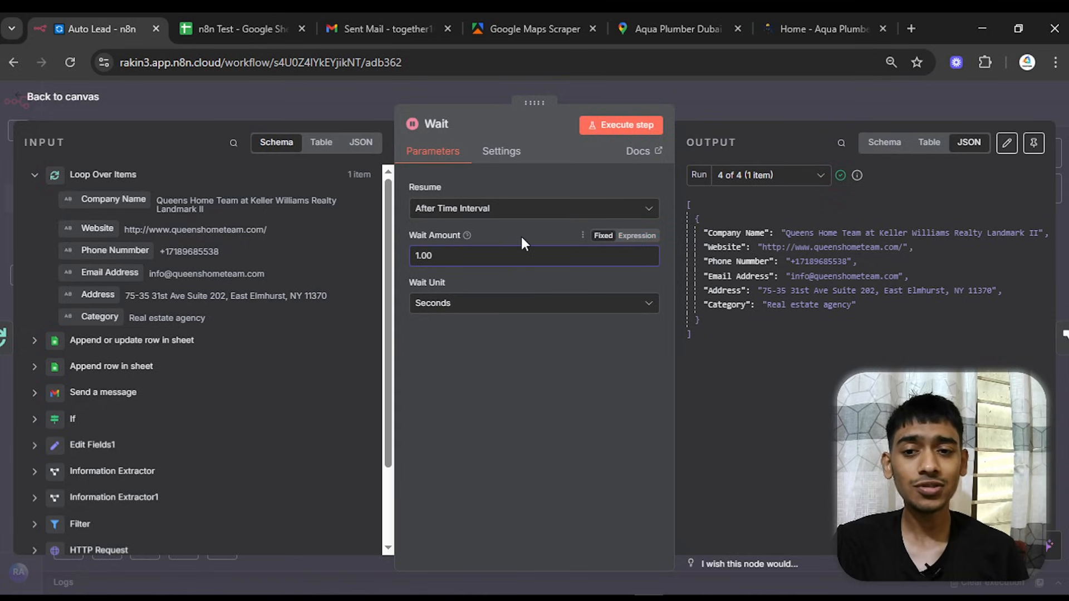
text(0)
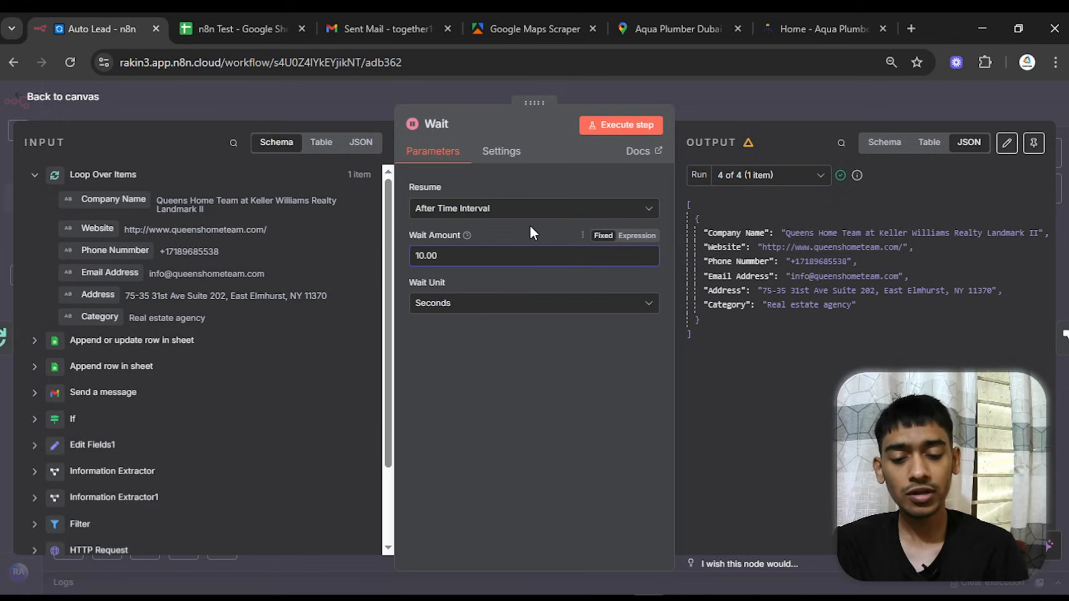
key(BackSpace)
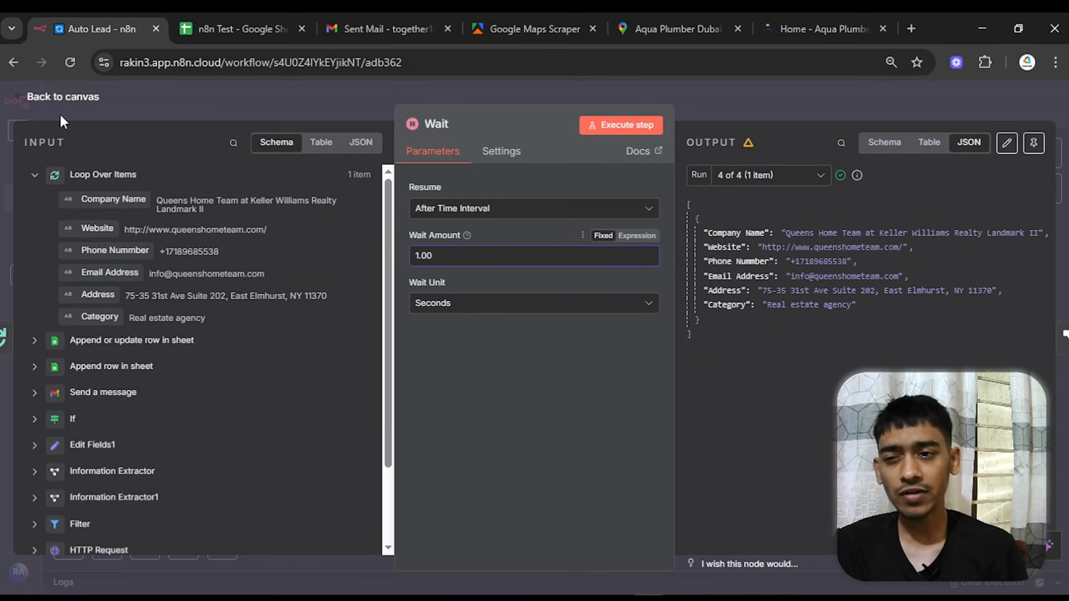
click(98, 113)
- Examine the done and loop branches of Loop Over Items and follow the loop through the Email Send nodes
scroll(111, 368, up, 5)
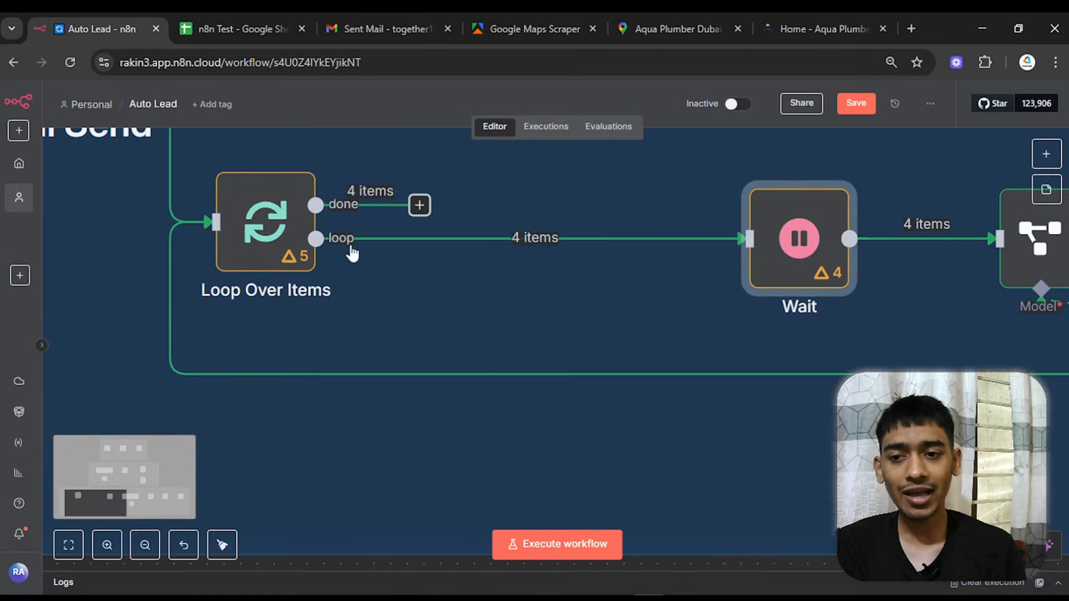
scroll(395, 253, up, 2)
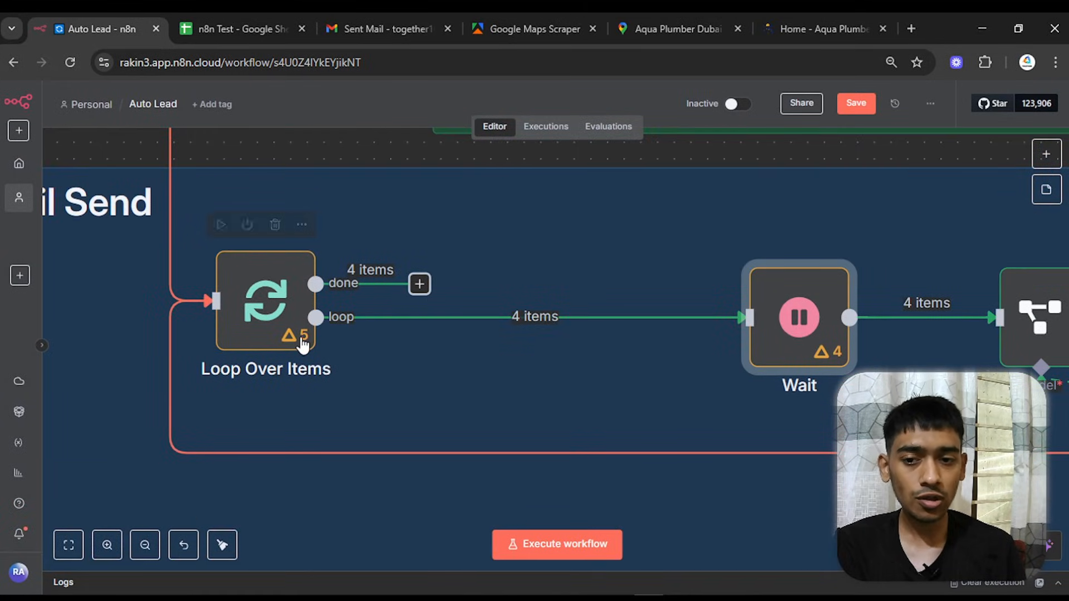
scroll(304, 343, down, 5)
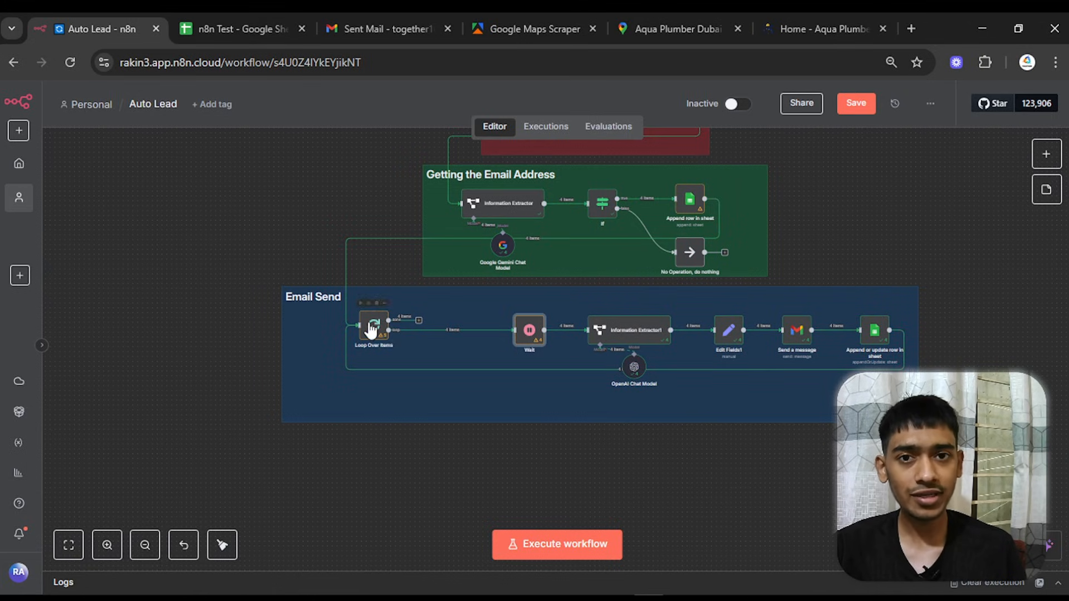
scroll(372, 330, up, 3)
scroll(404, 356, up, 3)
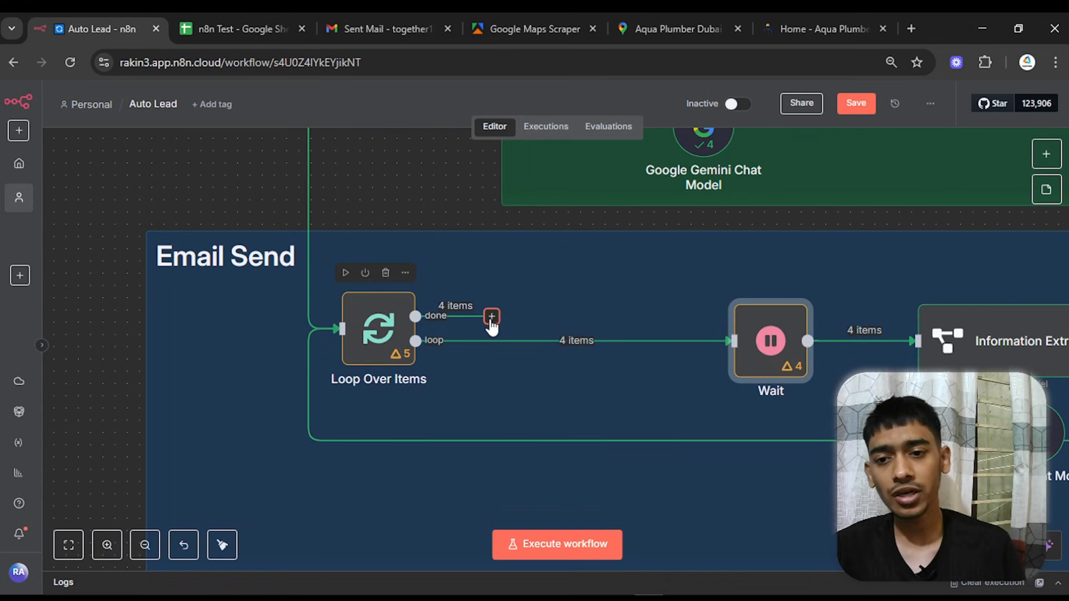
scroll(492, 326, down, 2)
scroll(146, 196, down, 2)
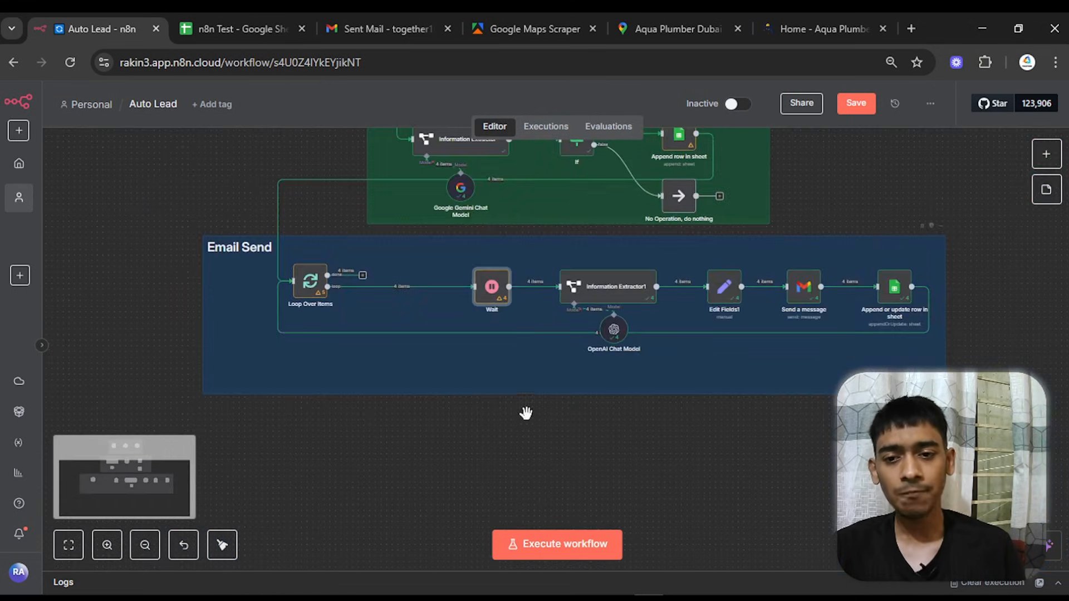
drag(526, 413, 415, 437)
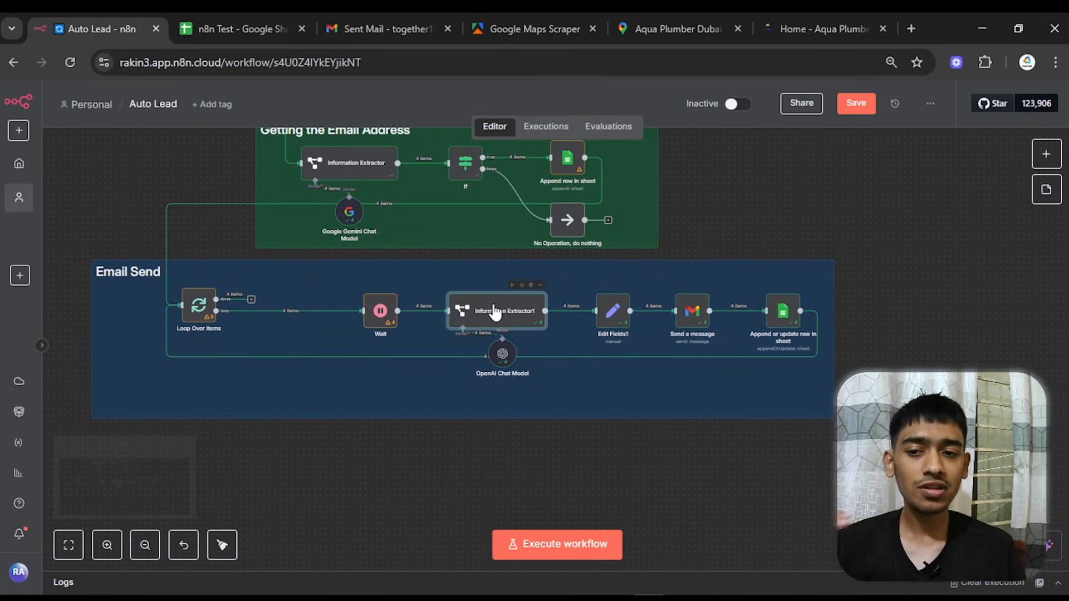
- Open the Information Extractor1 node's full prompt expression and read the opening line describing the cold mail generator role
double_click(495, 313)
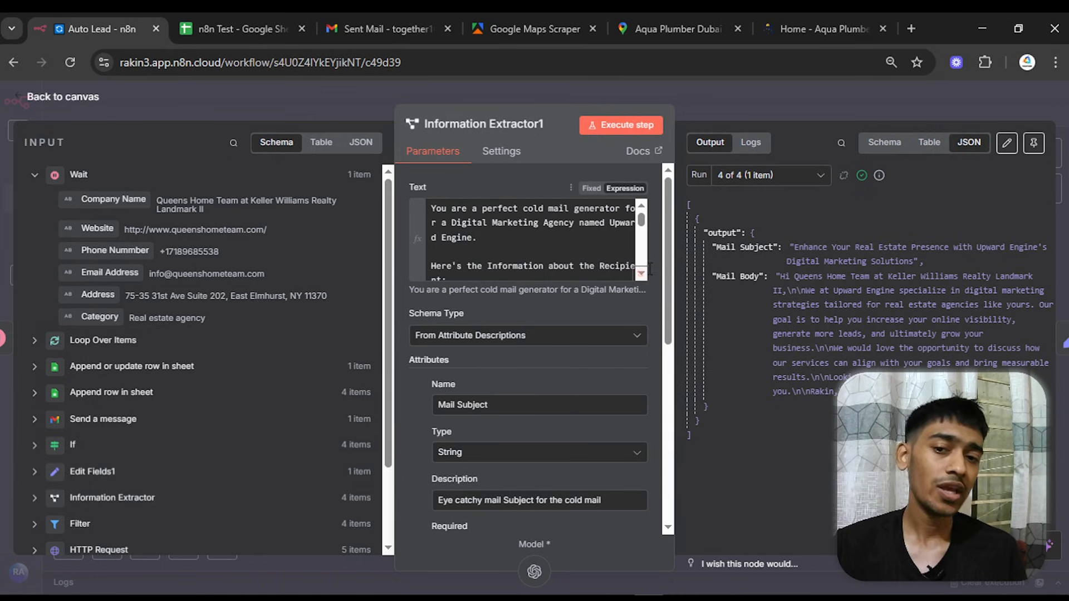
click(648, 273)
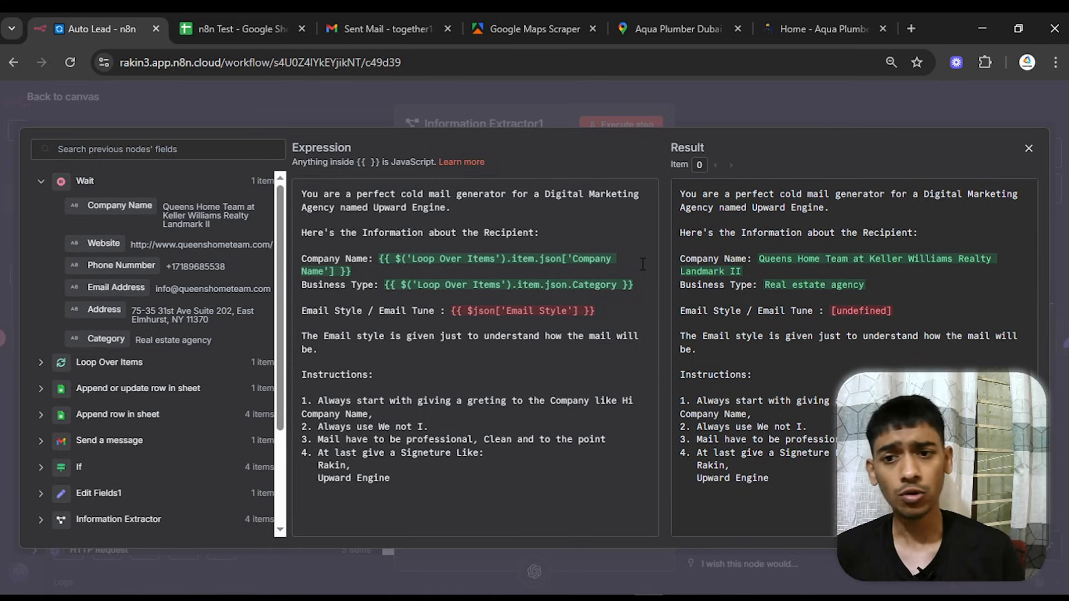
drag(307, 189, 561, 202)
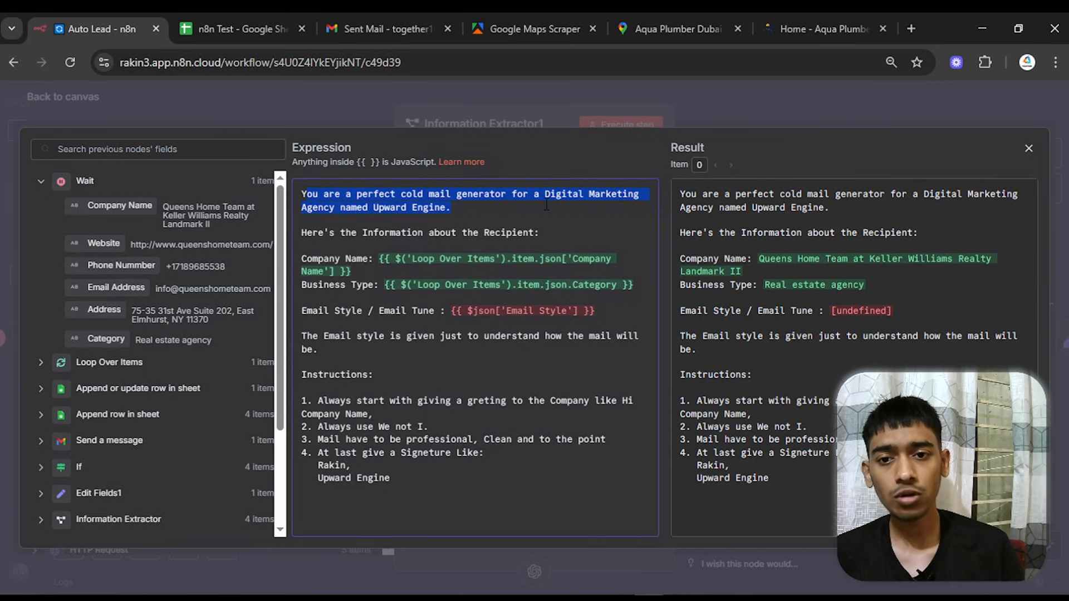
click(562, 209)
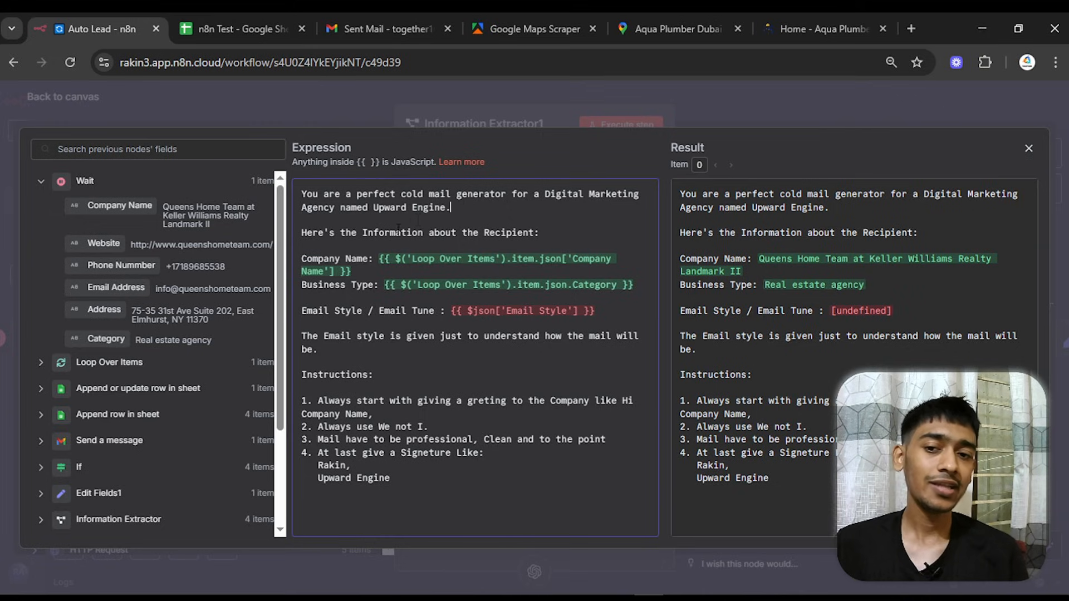
- Review the prompt's recipient information and Company Name line against the Wait input fields, then close the node
drag(398, 227, 543, 231)
click(546, 231)
drag(308, 259, 372, 254)
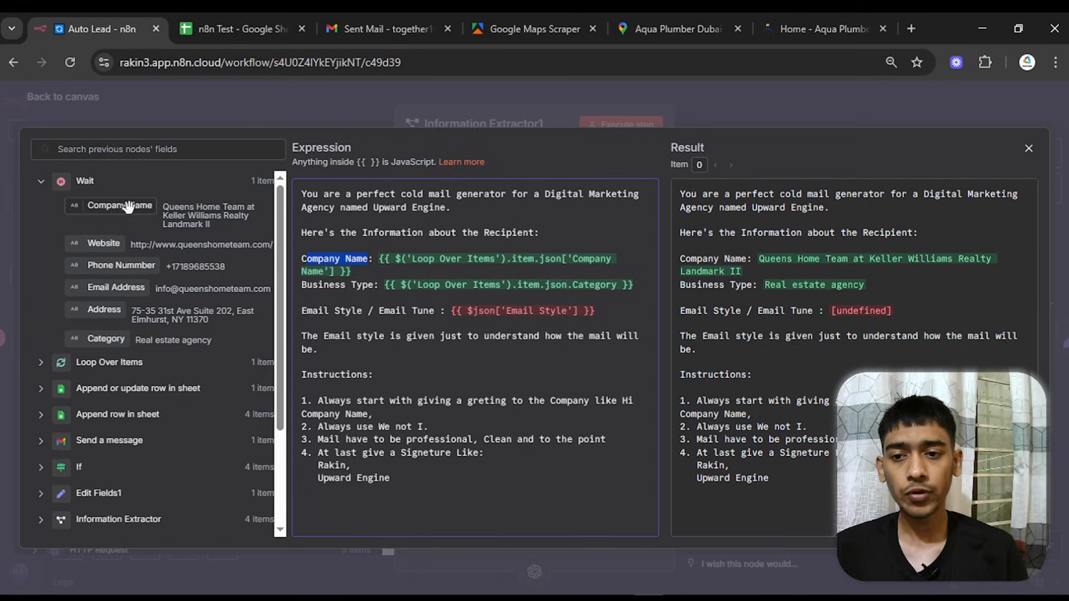
click(326, 297)
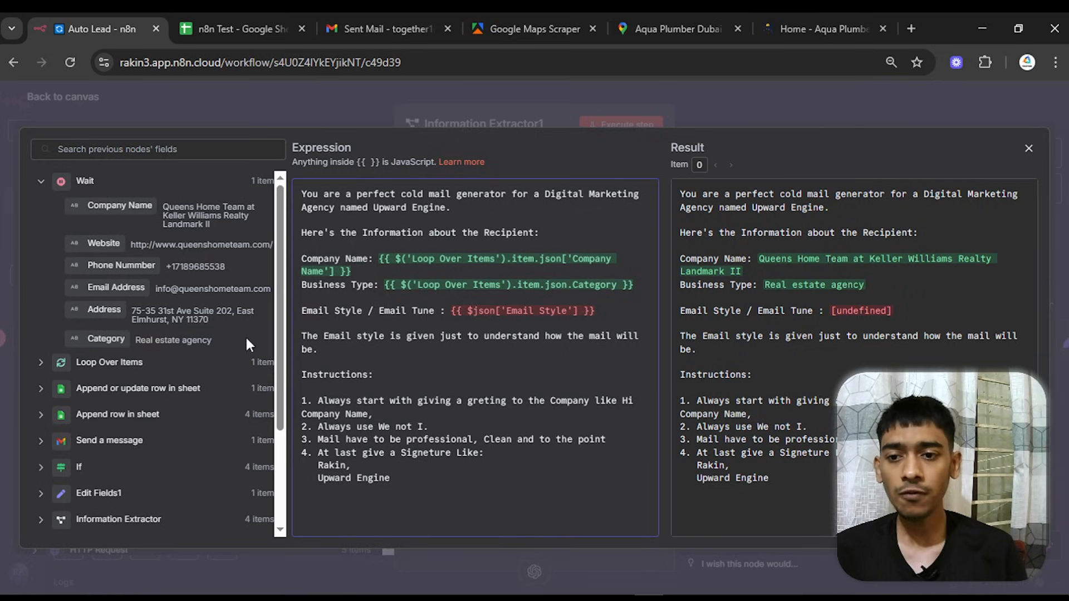
click(1030, 151)
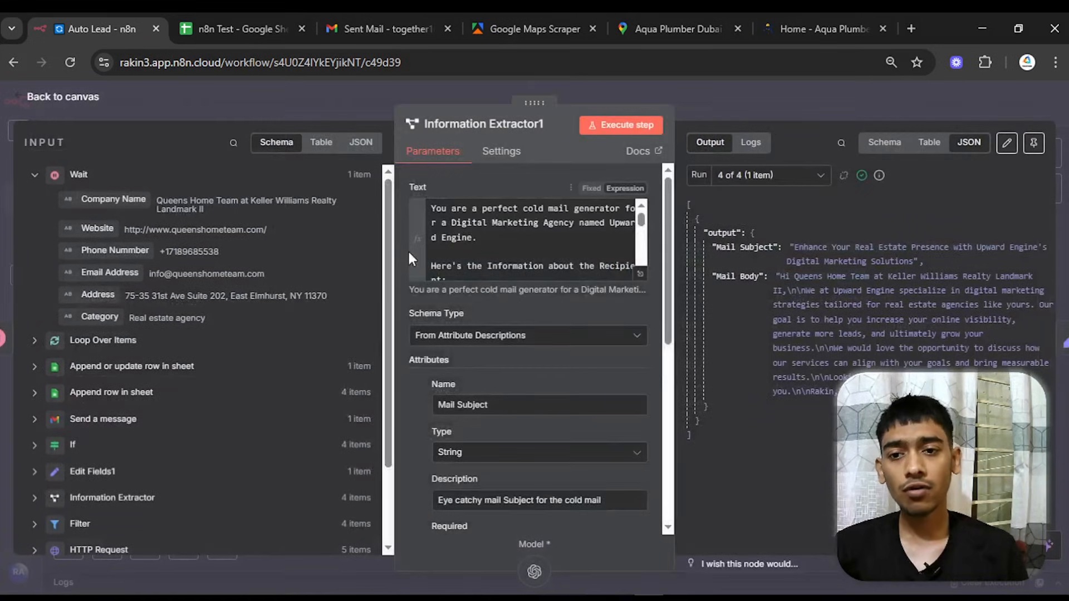
click(106, 100)
- Check the Email Style value in the On form submission node's output and return to the Email Send section
scroll(343, 199, up, 10)
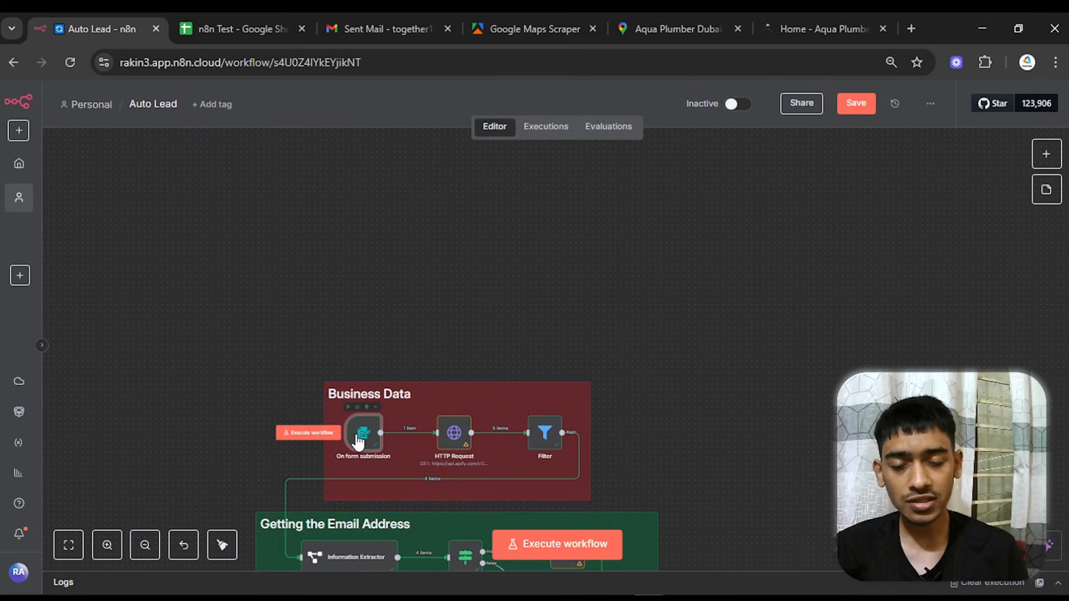
double_click(361, 436)
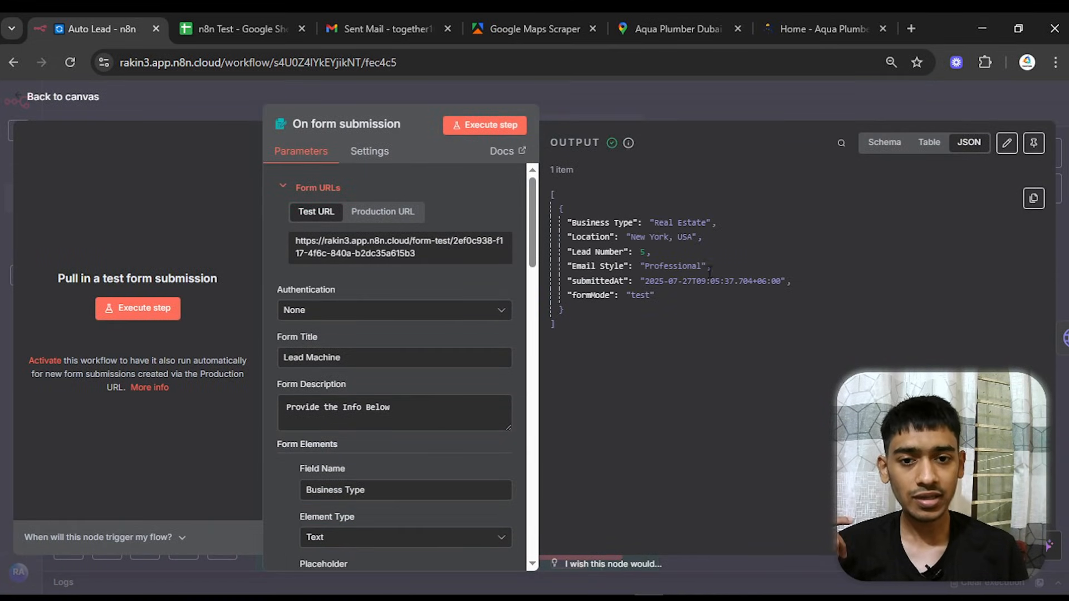
drag(711, 270, 556, 263)
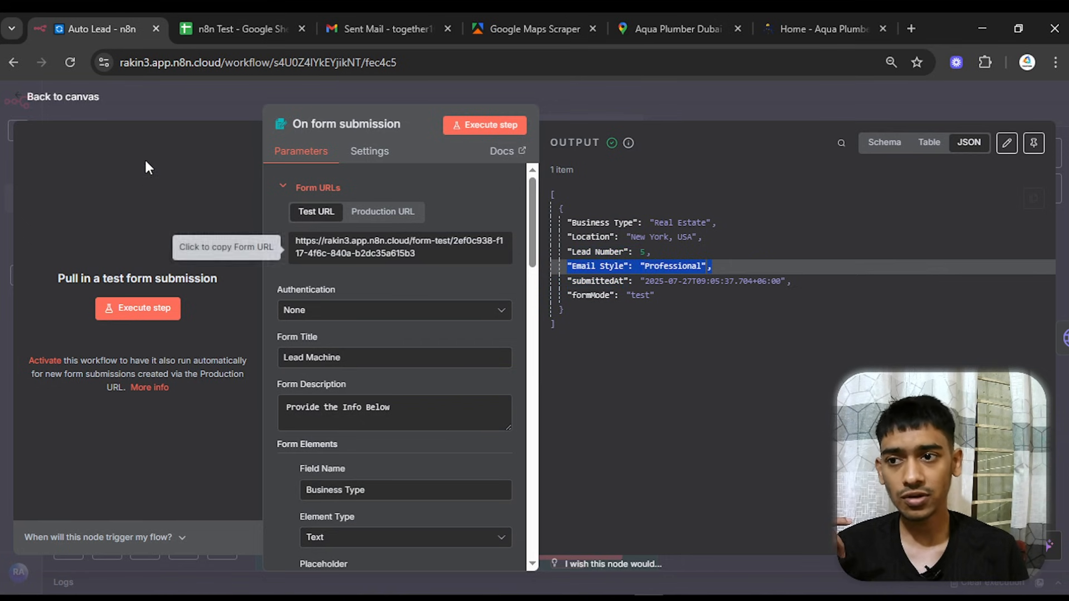
click(55, 97)
scroll(737, 460, down, 10)
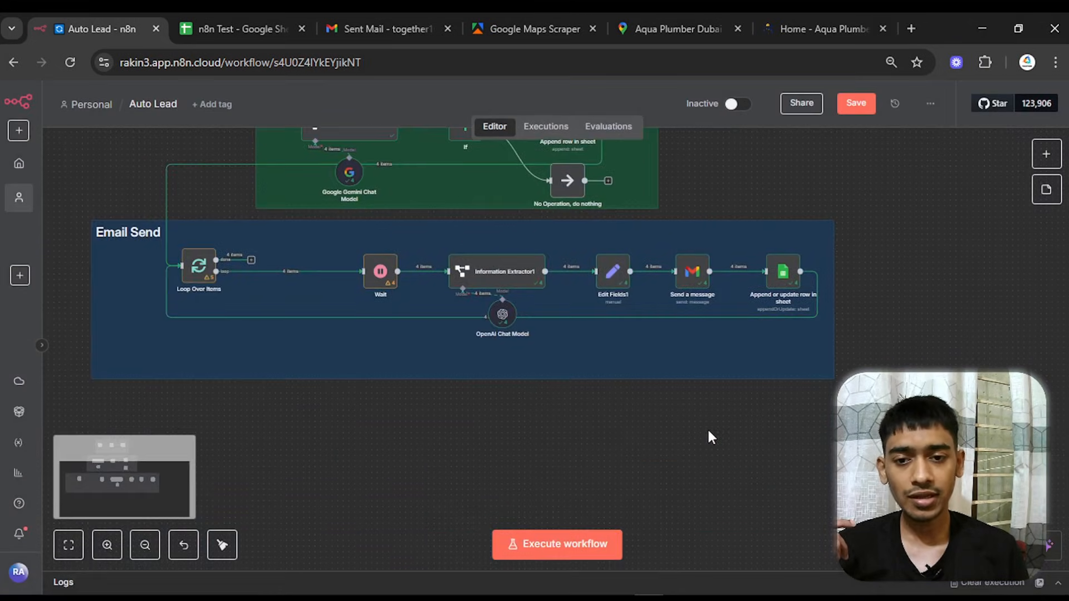
- Review the Information Extractor1 prompt's email style note, numbered instructions and closing signature, and close the expression editor
drag(301, 336, 418, 333)
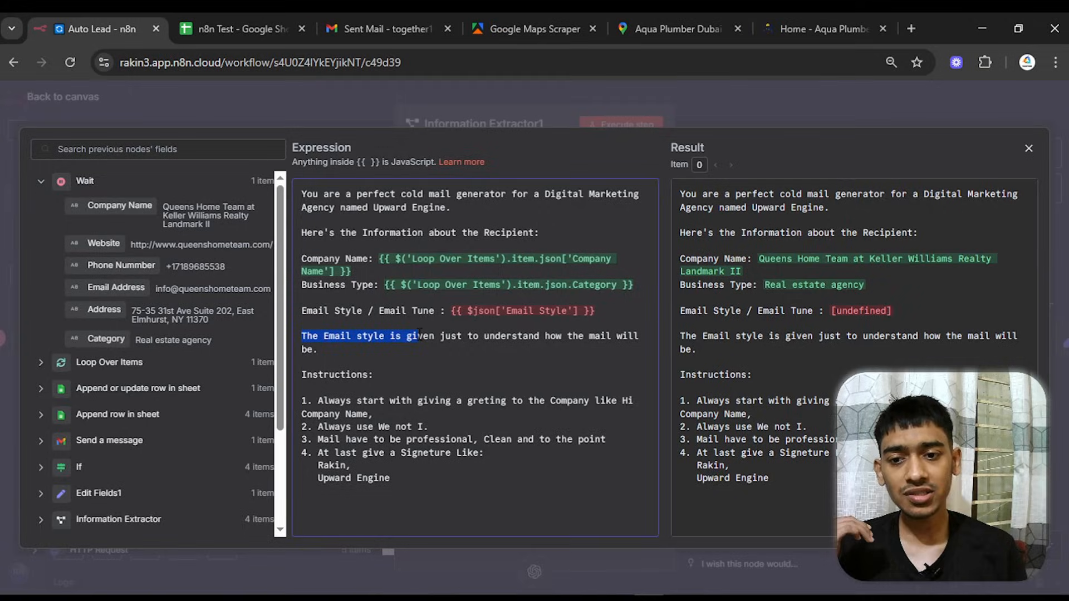
click(470, 352)
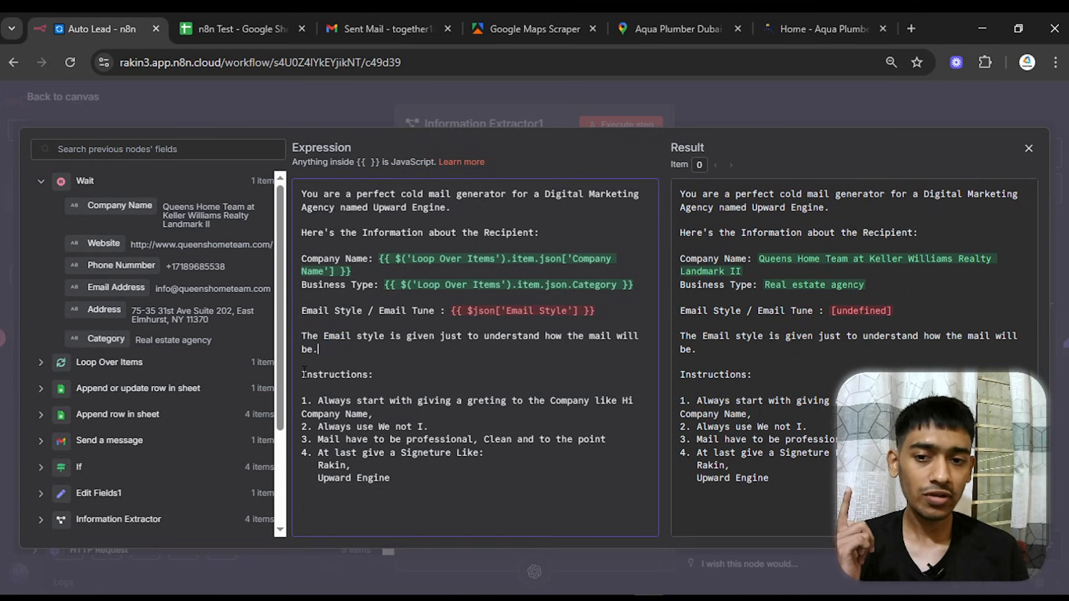
drag(302, 375, 374, 375)
key(Right)
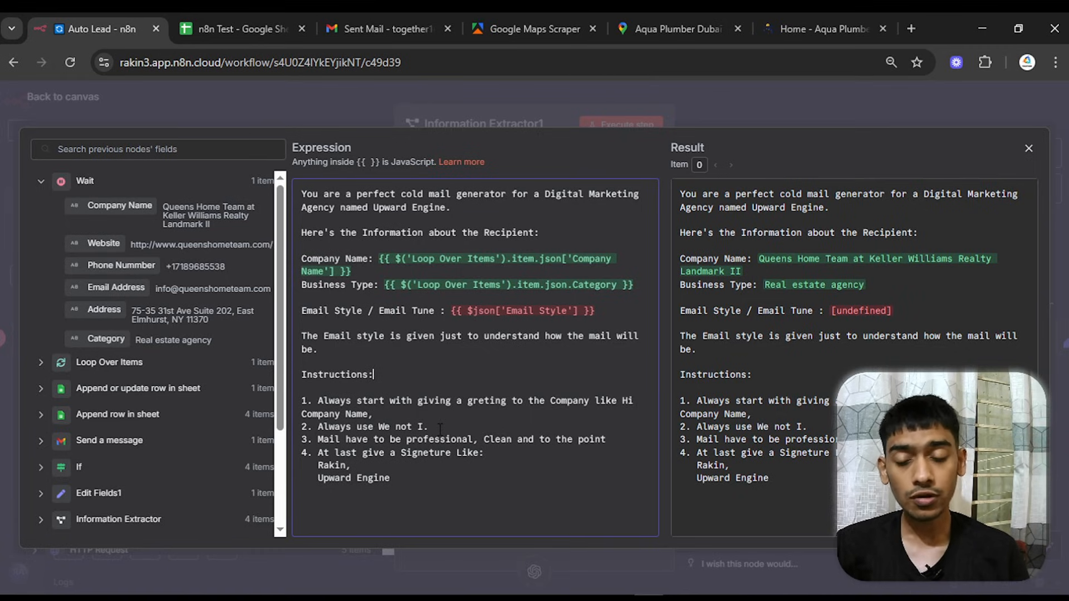
drag(408, 441, 493, 444)
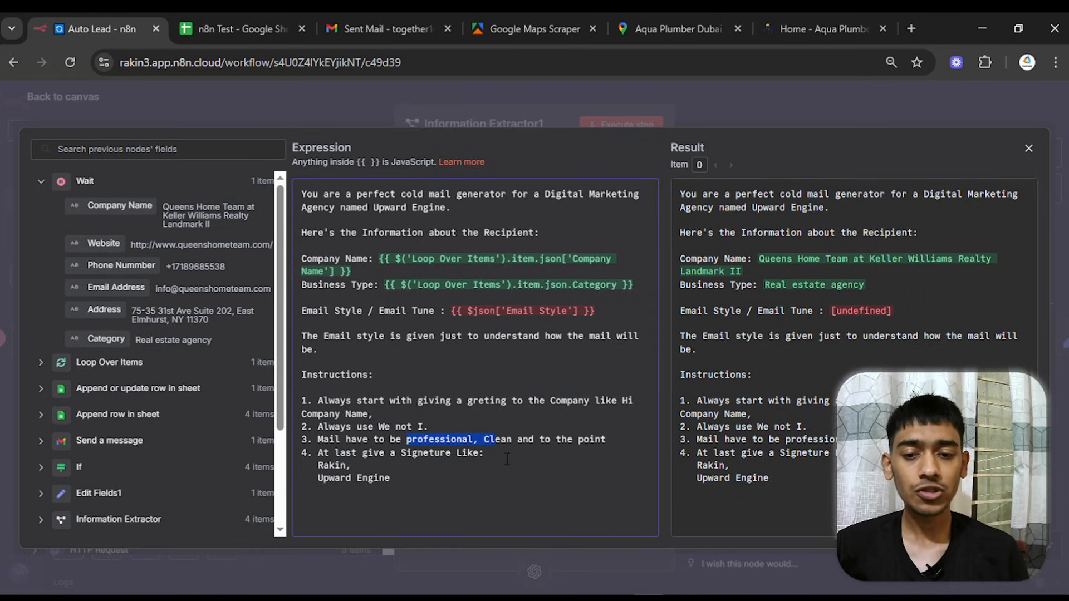
click(508, 461)
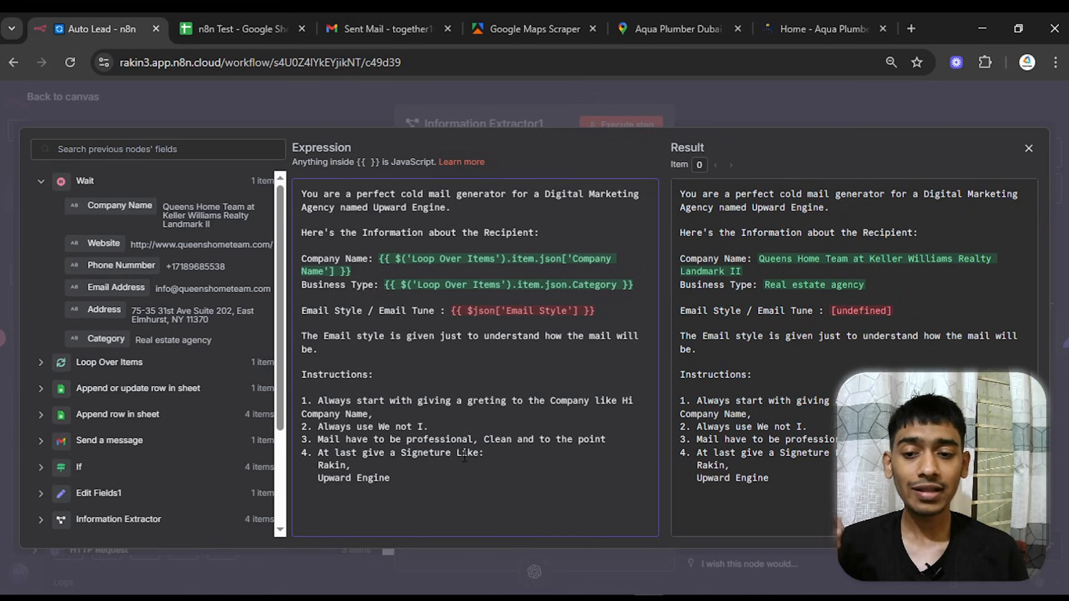
drag(318, 465, 400, 475)
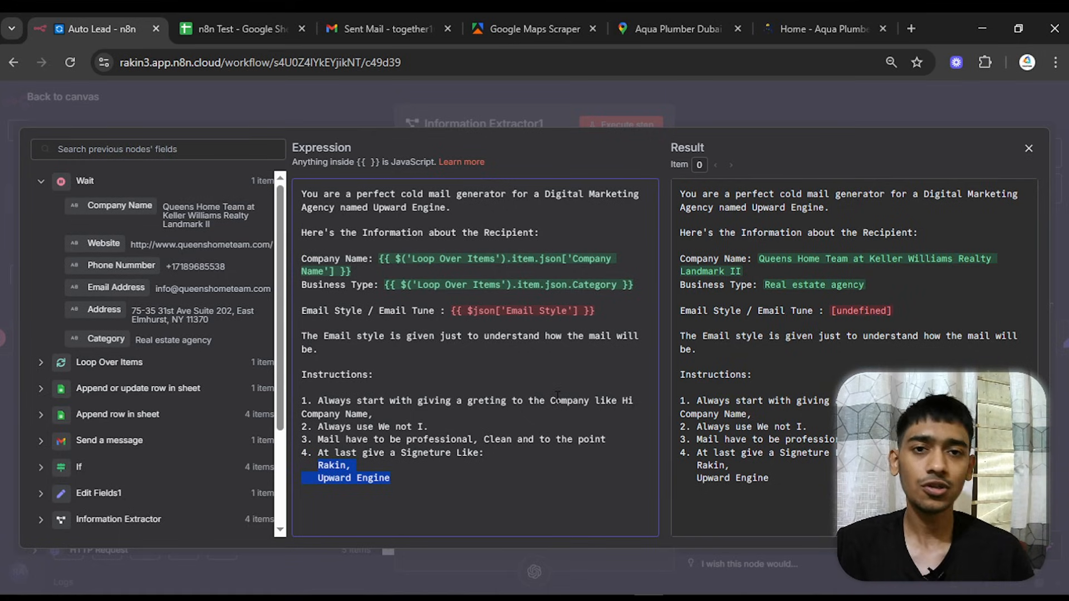
click(1030, 146)
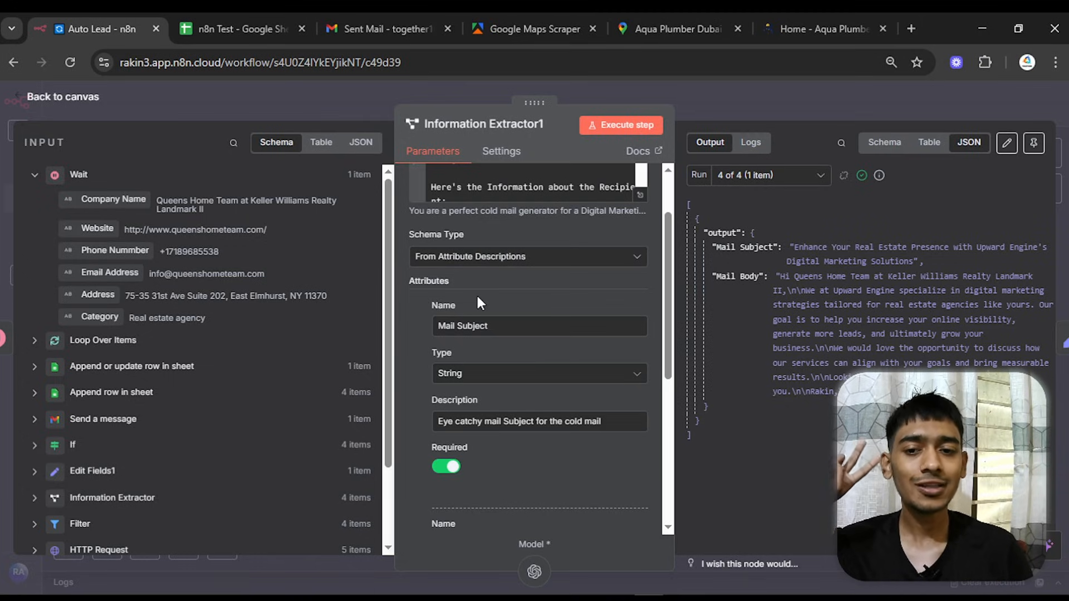
- Review the Mail Subject and Mail Body attributes of Information Extractor1, including their types, descriptions and Required settings
drag(490, 326, 380, 323)
scroll(402, 373, down, 5)
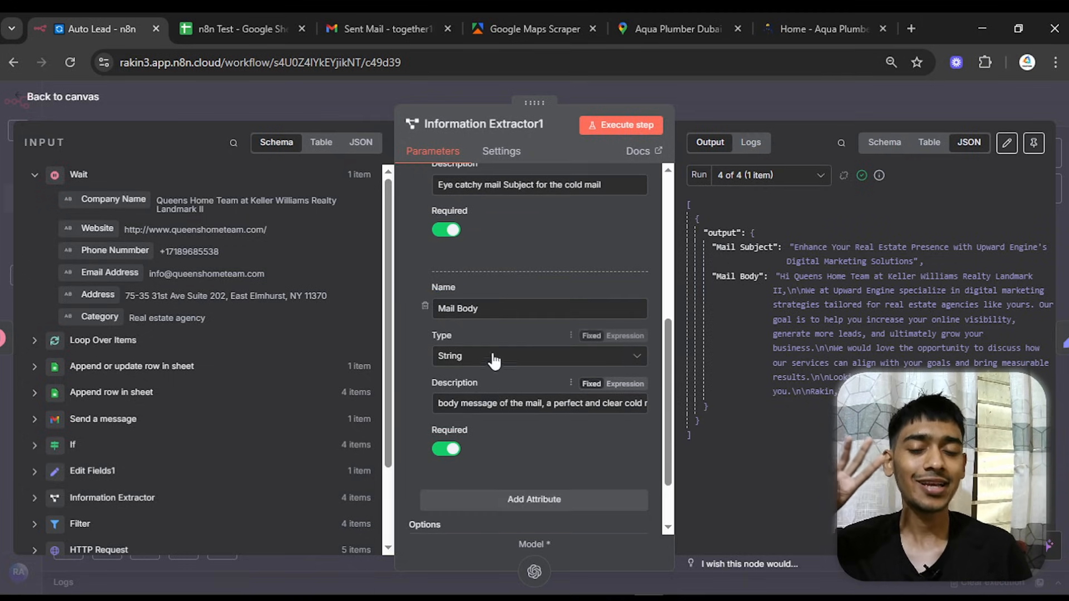
scroll(546, 337, up, 5)
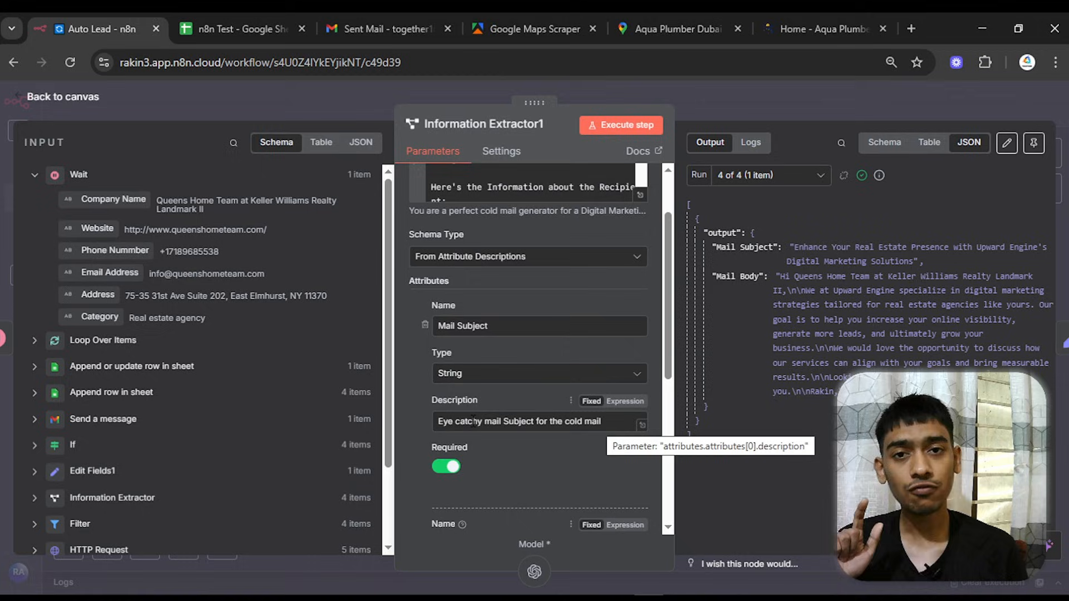
scroll(467, 425, down, 3)
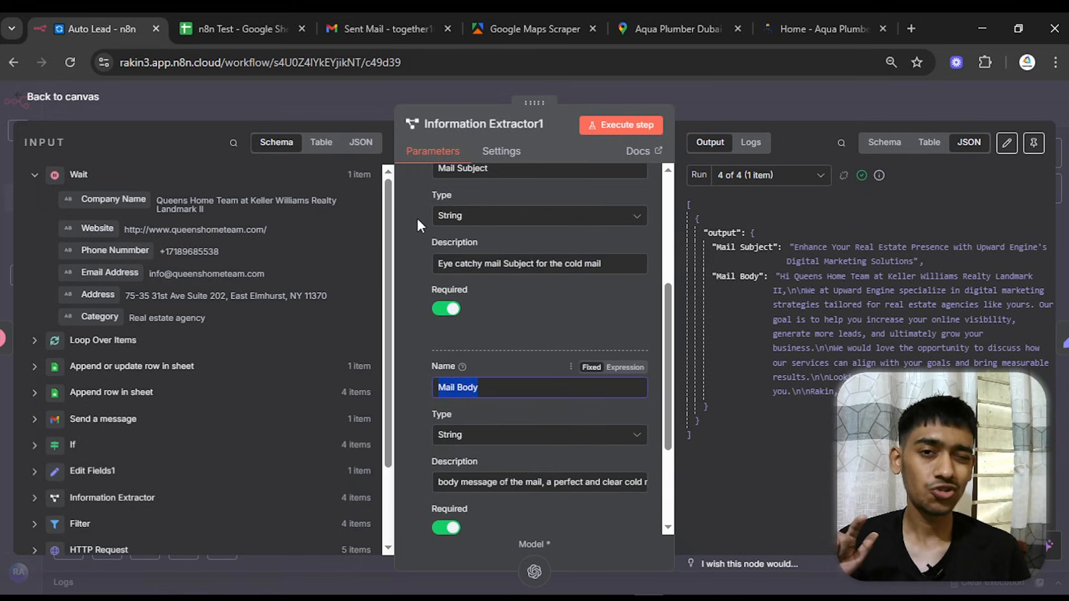
click(495, 373)
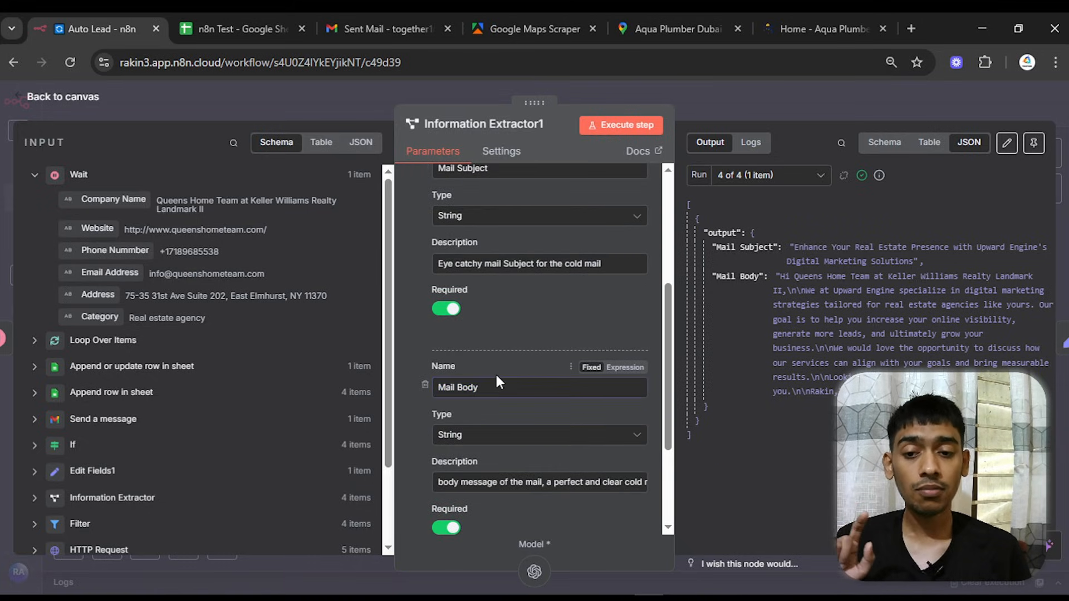
- Read the full description of the Mail Body attribute in Information Extractor1, then close the node
scroll(465, 452, down, 2)
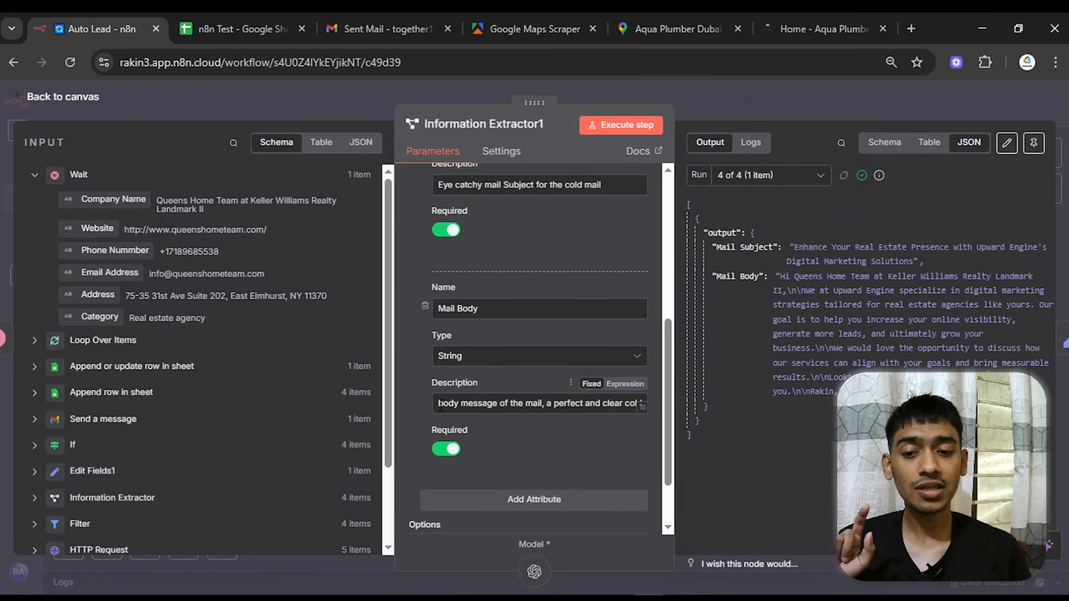
drag(440, 406, 760, 418)
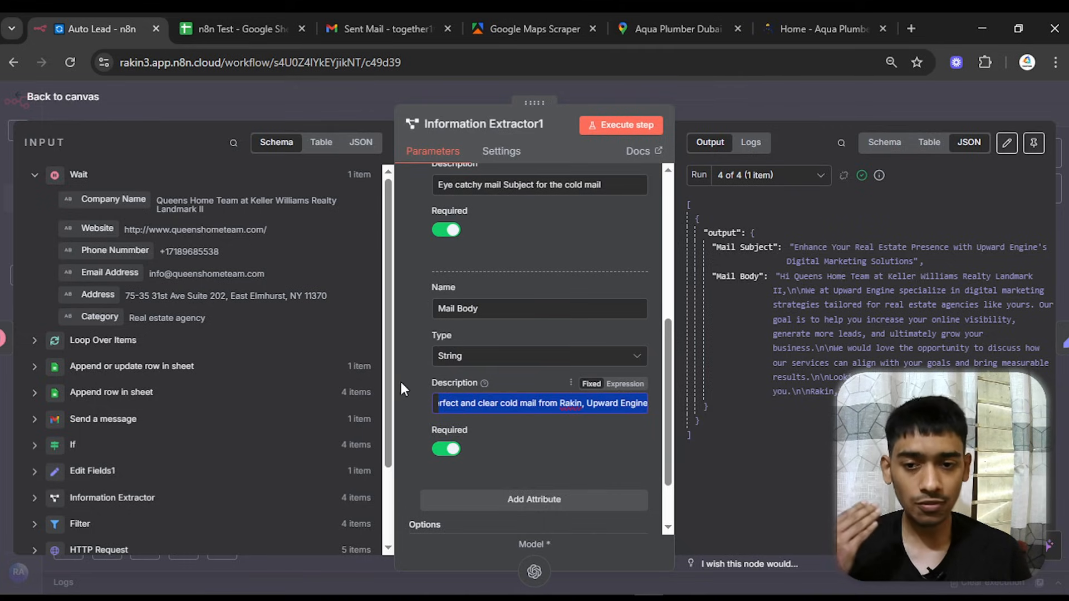
click(415, 362)
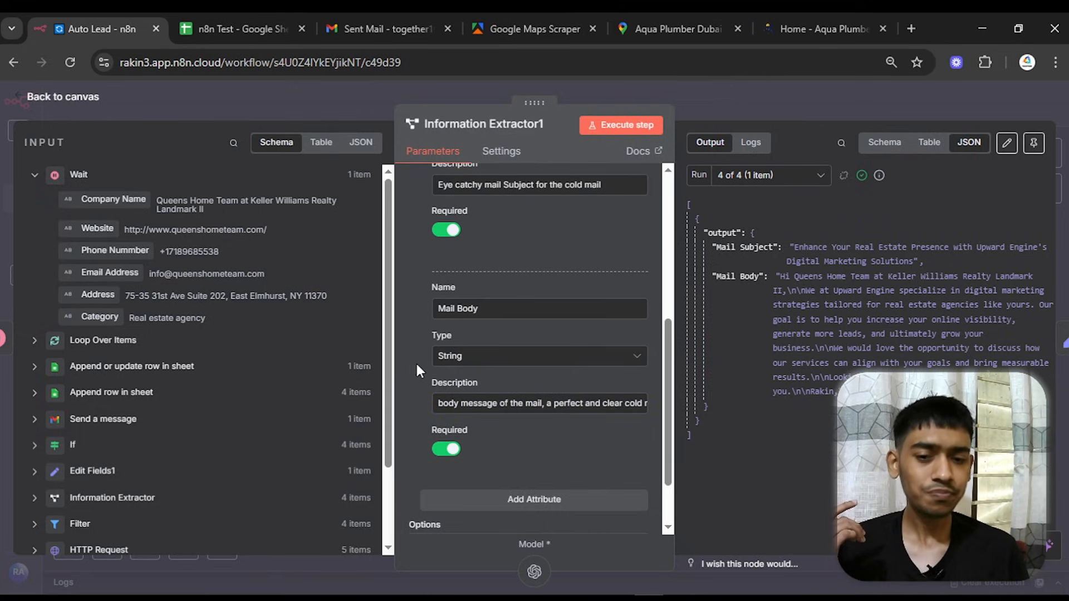
click(61, 105)
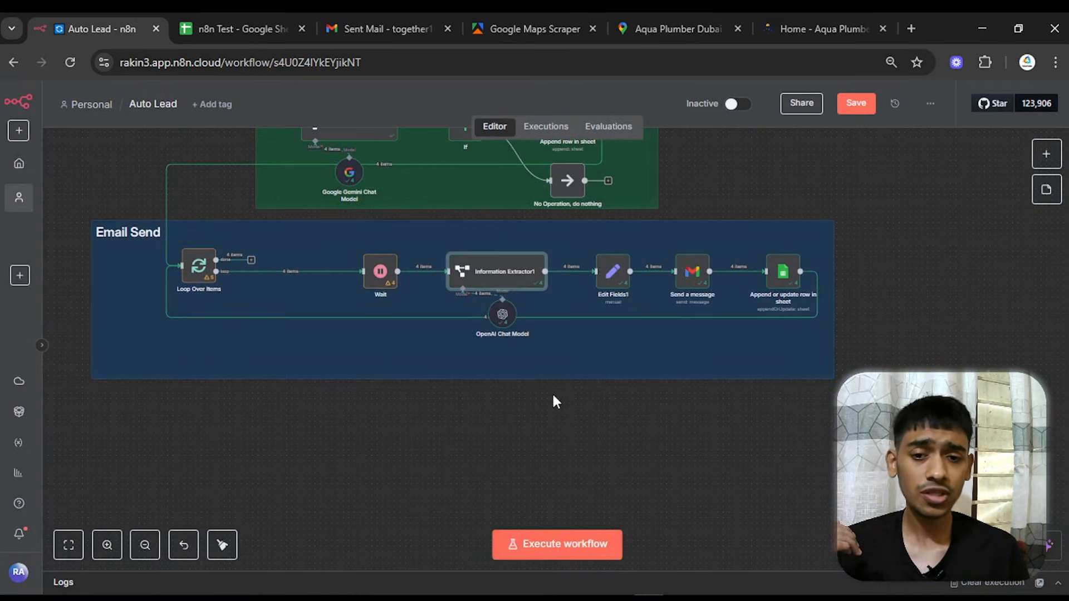
- Review the credential and model selection of the OpenAI Chat Model node, then return to the canvas
scroll(495, 340, up, 5)
double_click(521, 284)
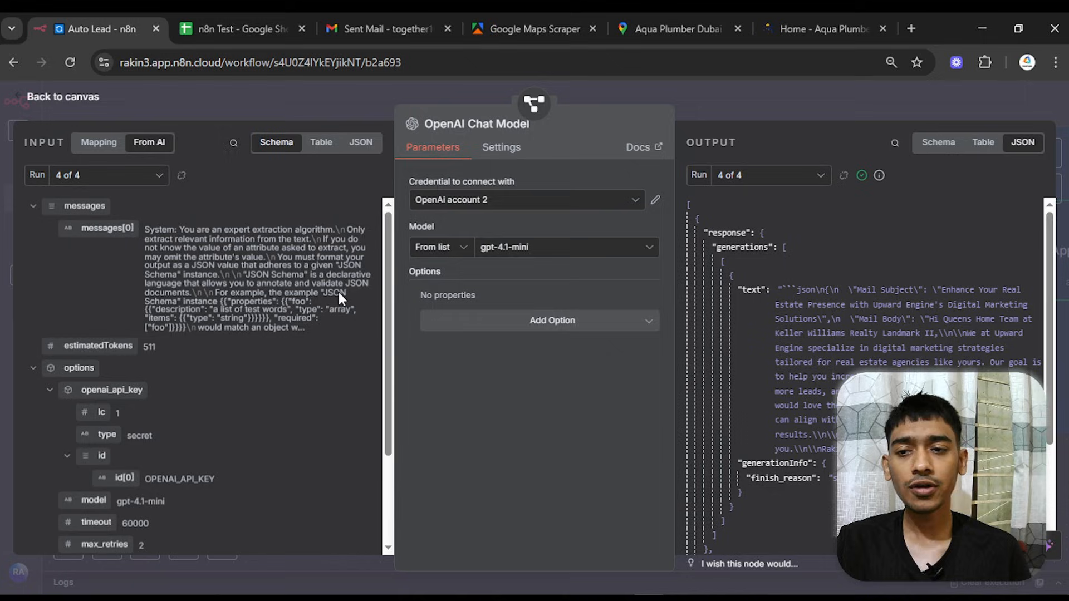
click(92, 103)
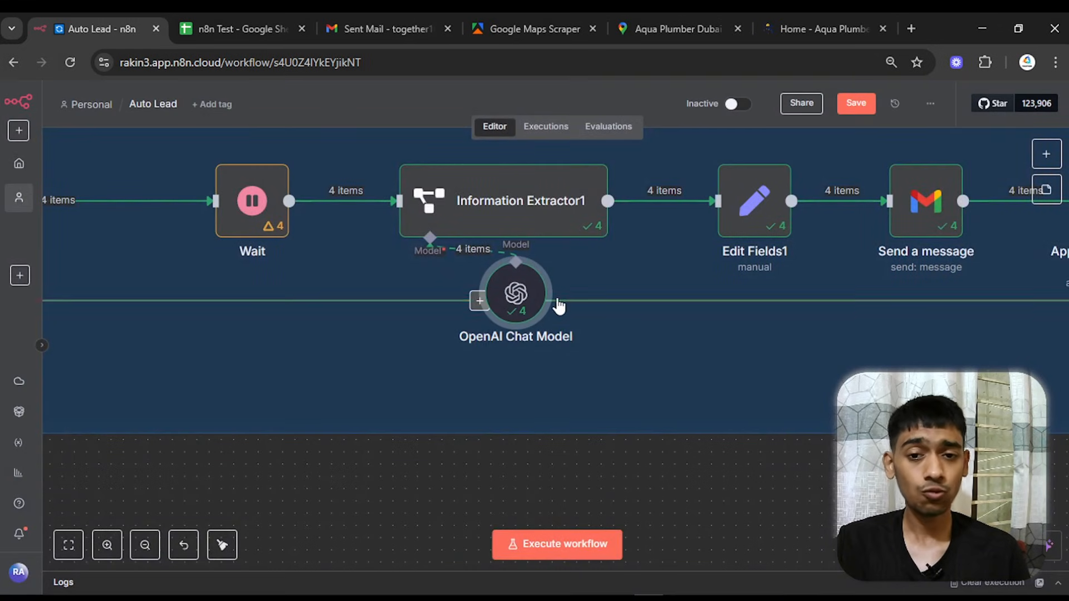
- Shift the OpenAI Chat Model node slightly to the left beneath Information Extractor1
scroll(569, 306, down, 2)
mouse_move(659, 391)
mouse_down()
mouse_move(640, 410)
mouse_move(665, 372)
mouse_up()
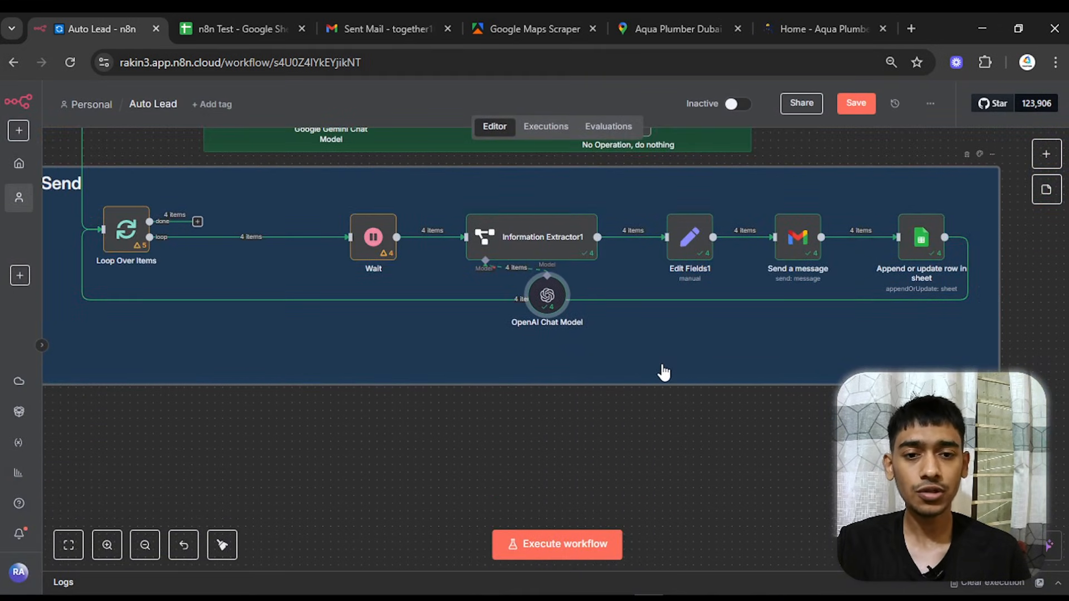
drag(725, 441, 714, 526)
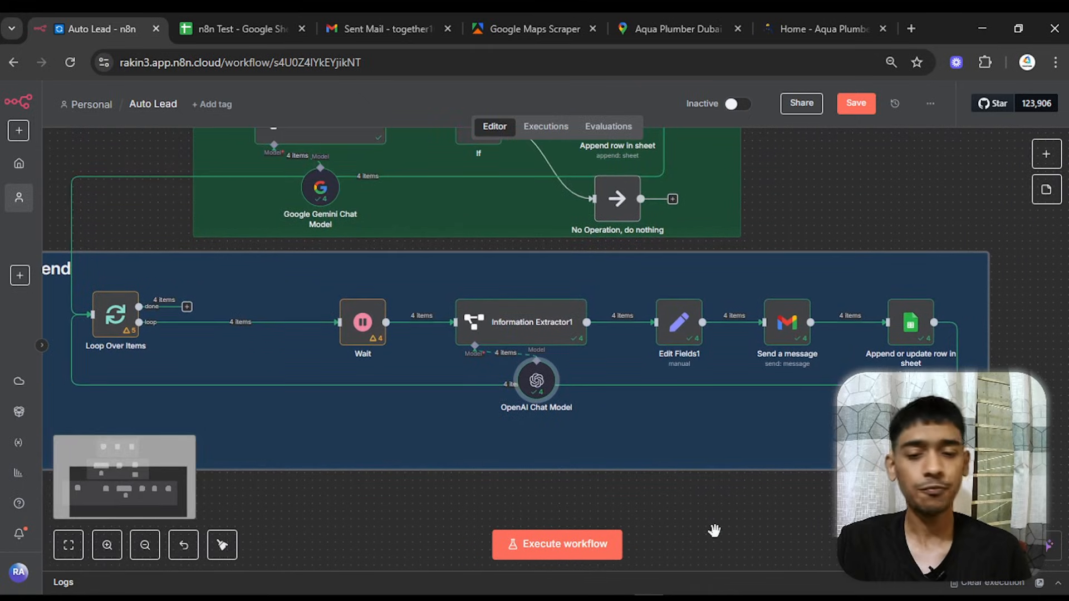
drag(537, 371, 515, 381)
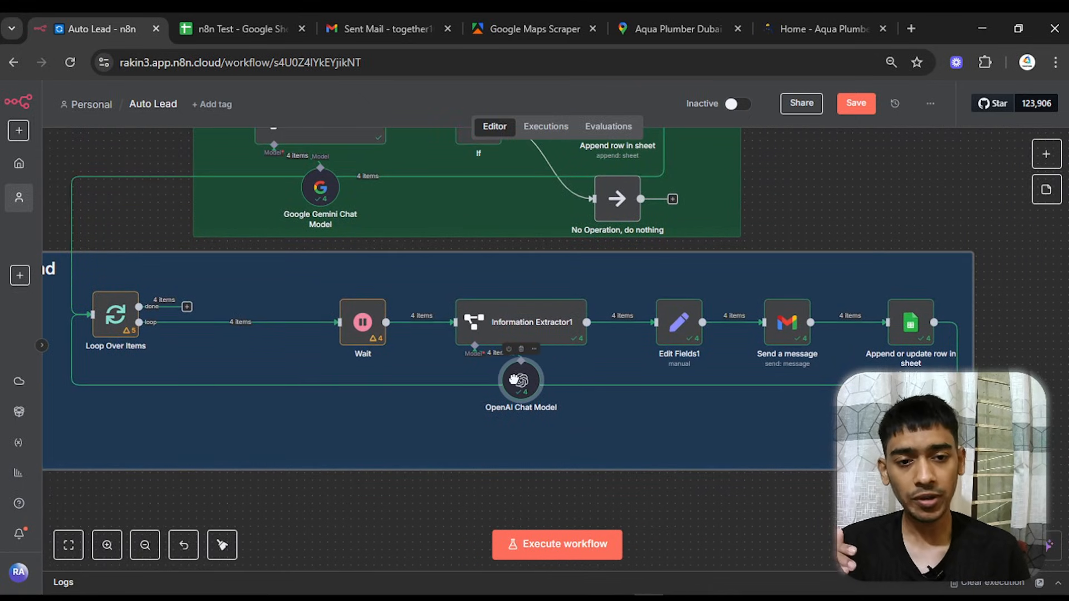
- Review the generated Mail Subject and Mail Body values in Information Extractor1's output, then return to the canvas
click(525, 333)
double_click(525, 333)
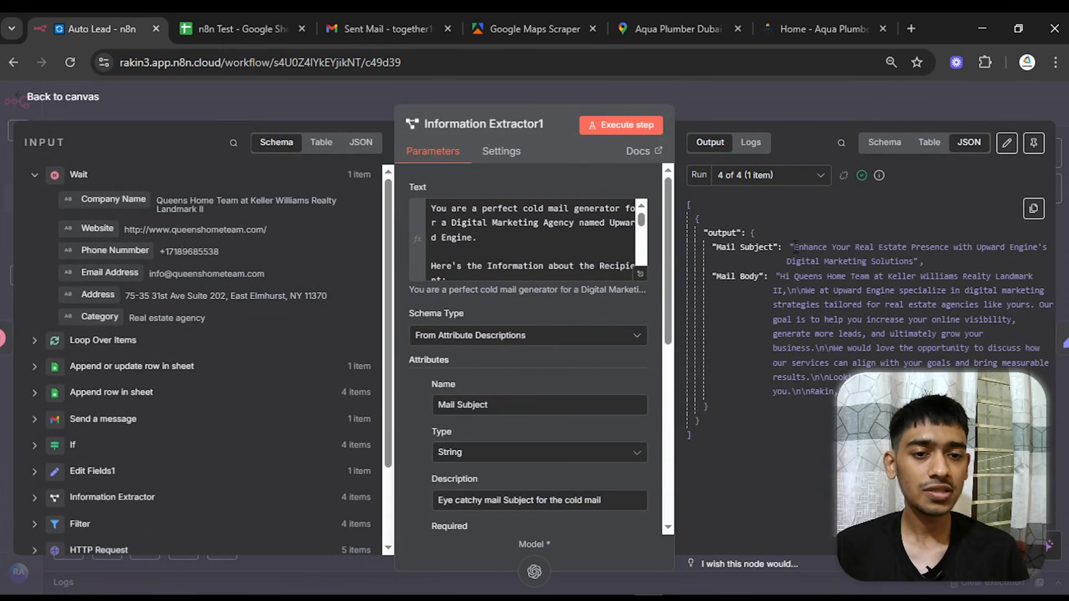
drag(793, 248, 914, 261)
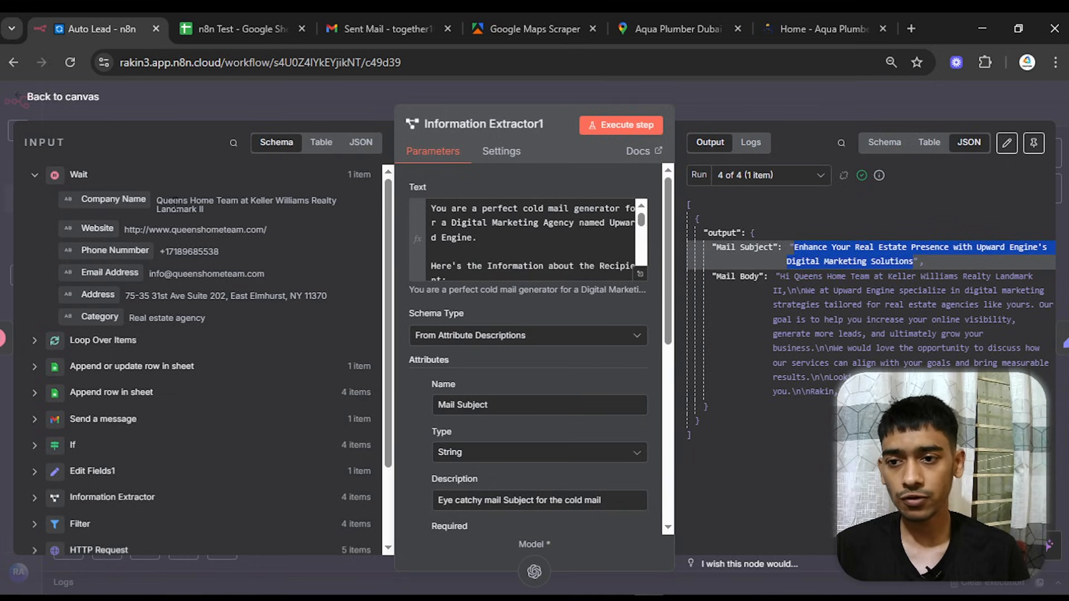
drag(802, 277, 847, 393)
click(784, 277)
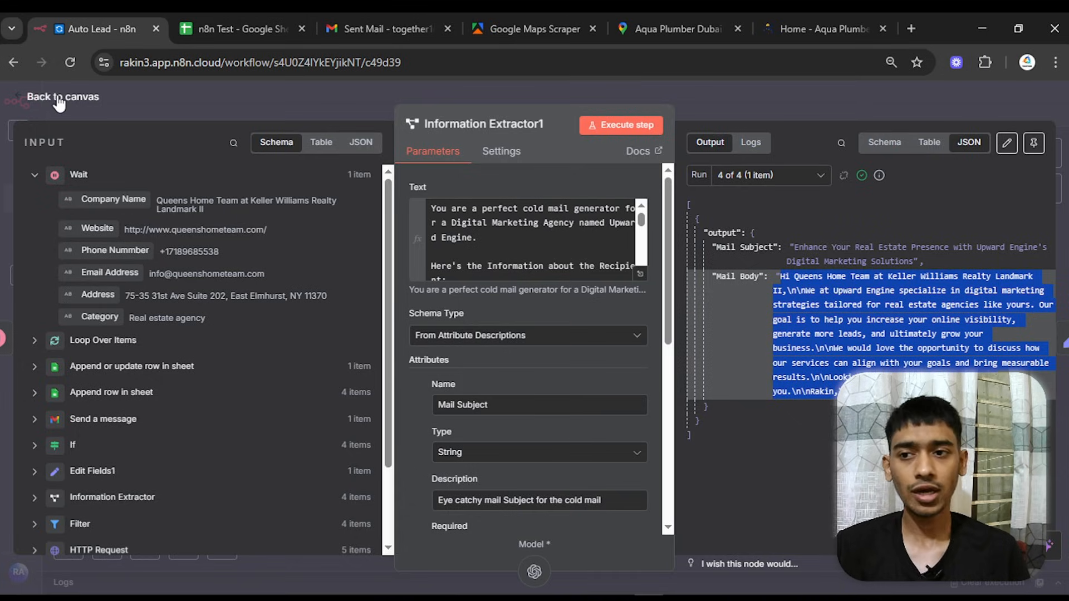
click(90, 141)
key(Escape)
scroll(1018, 241, right, 5)
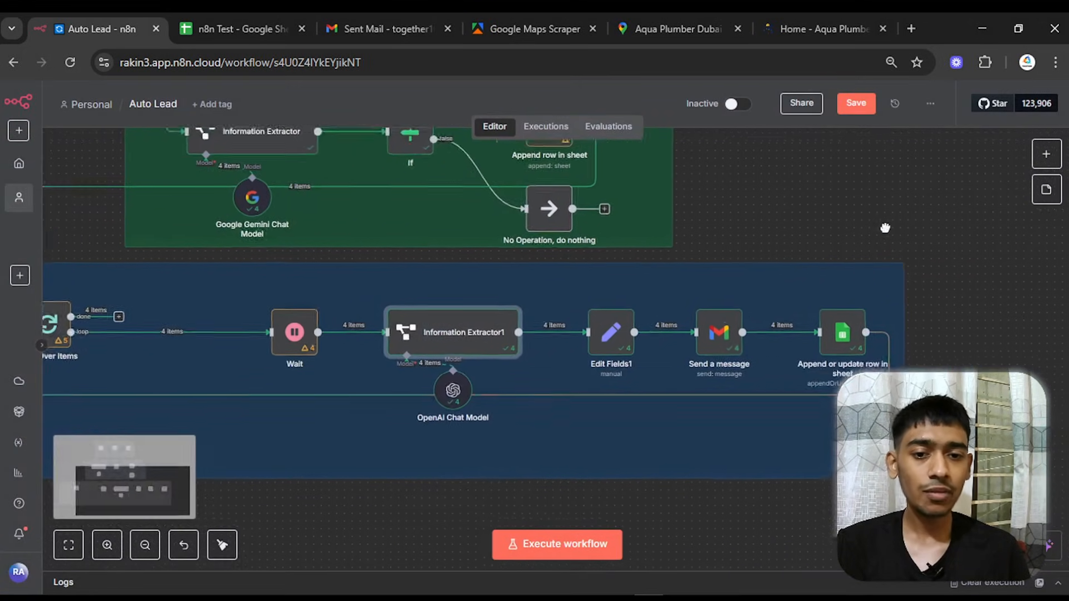
- Open Edit Fields1 and compare the Send Time expression with the date and time parts of its output
double_click(481, 337)
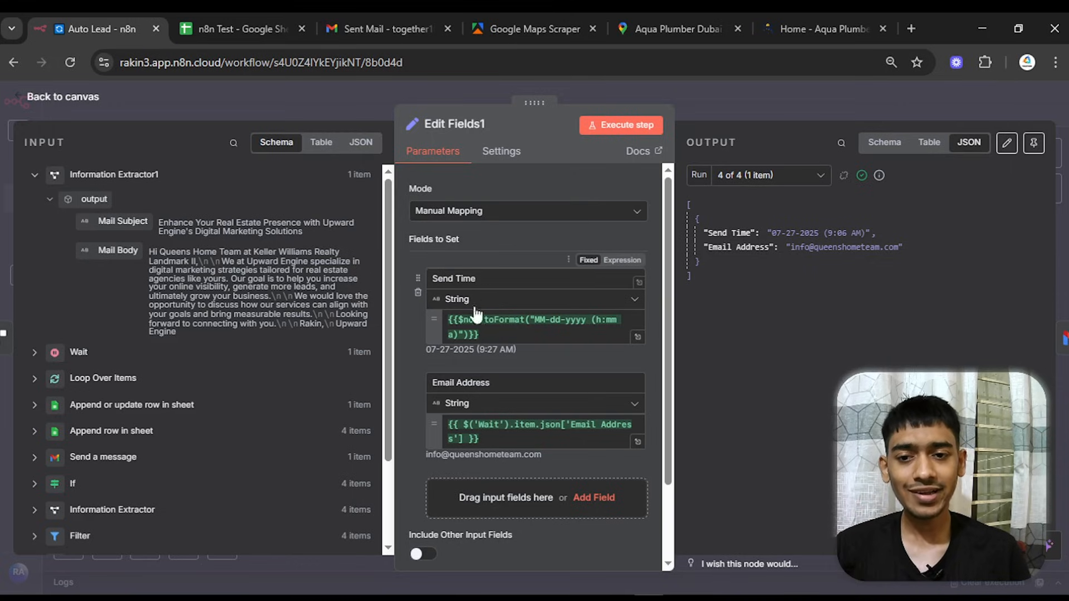
click(480, 335)
key(ctrl+a)
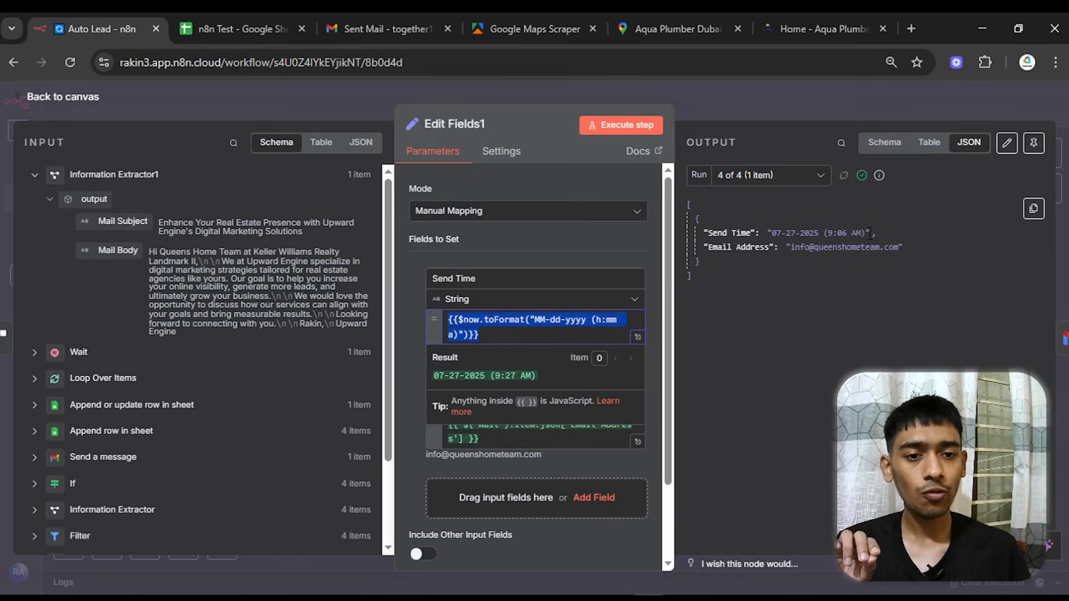
drag(867, 233, 772, 234)
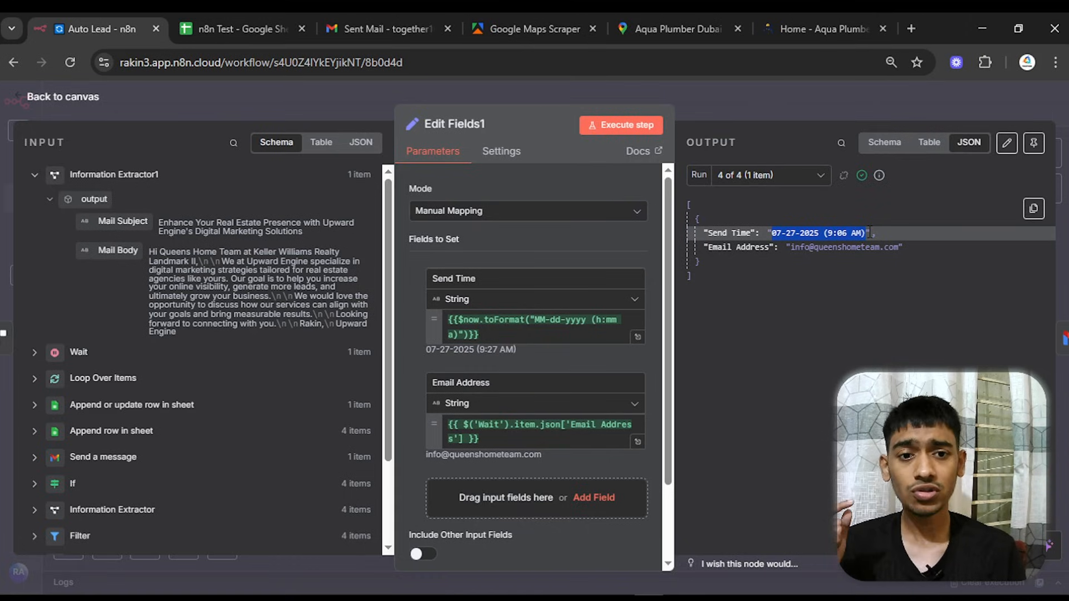
click(782, 232)
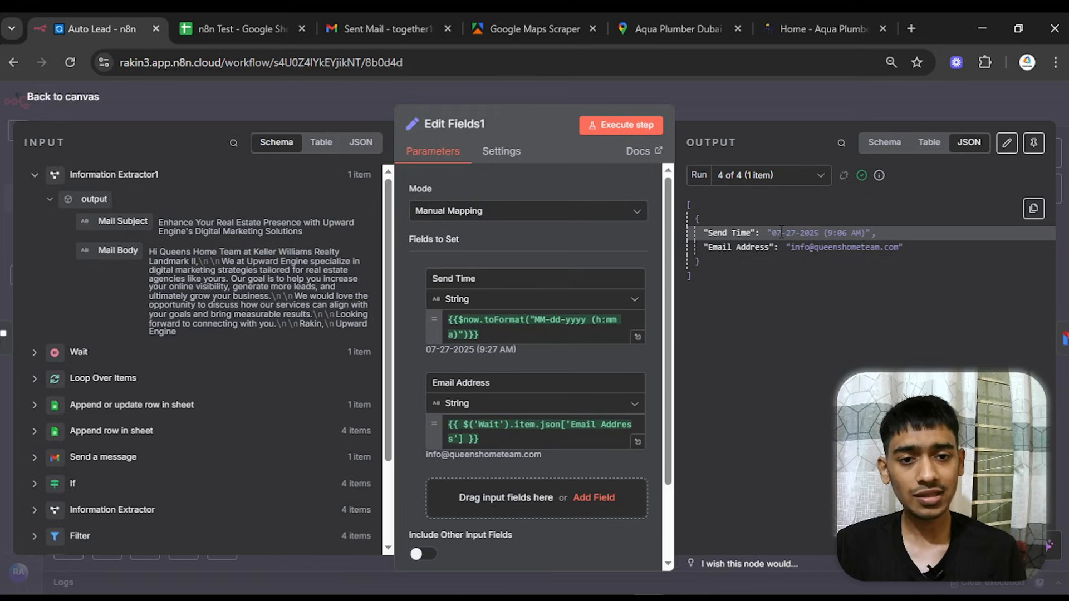
drag(795, 233, 869, 235)
click(831, 232)
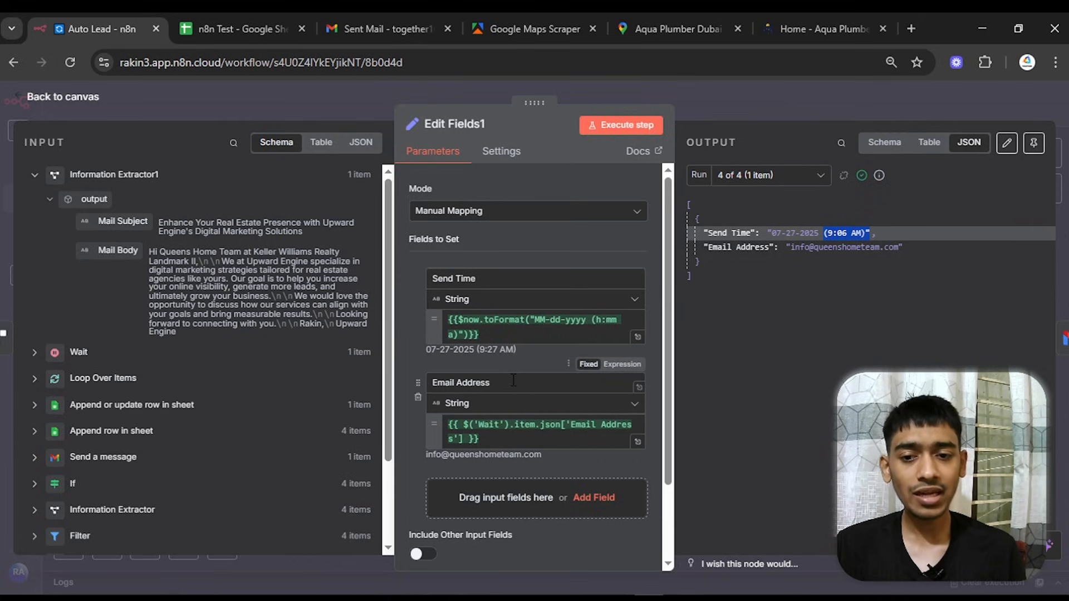
- Compare the Email Address expression in Edit Fields1 with the Wait node's Email Address input, then close the node
drag(490, 382, 439, 383)
click(407, 350)
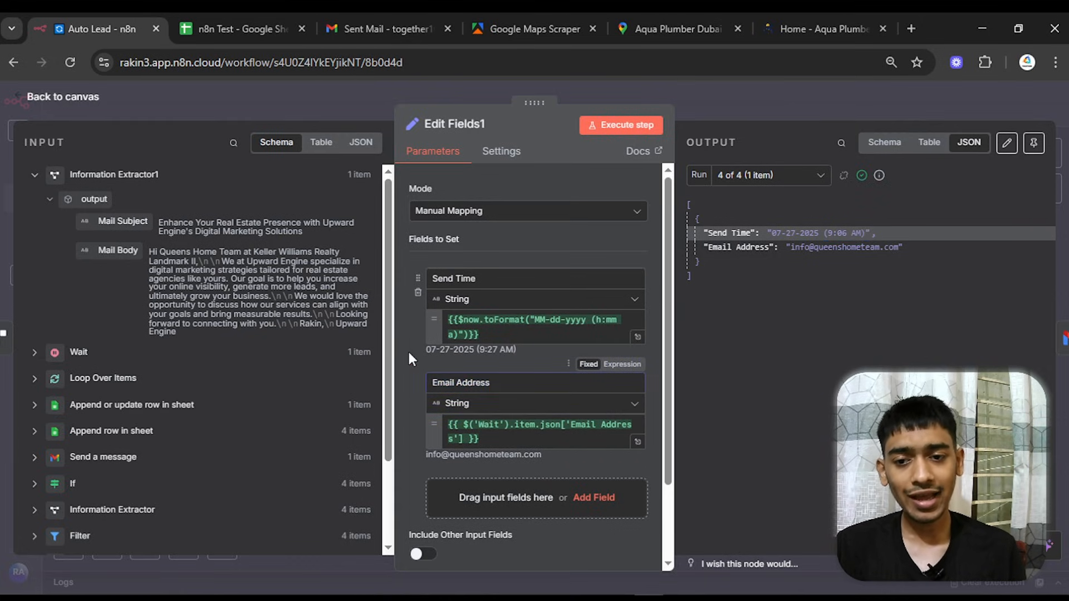
click(502, 439)
key(ctrl+a)
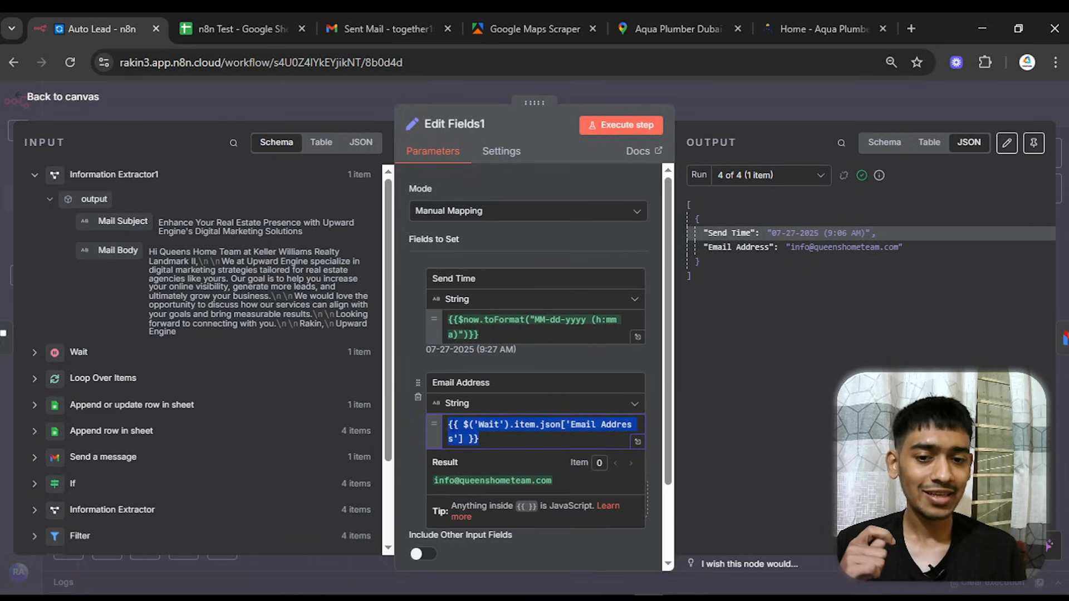
click(34, 357)
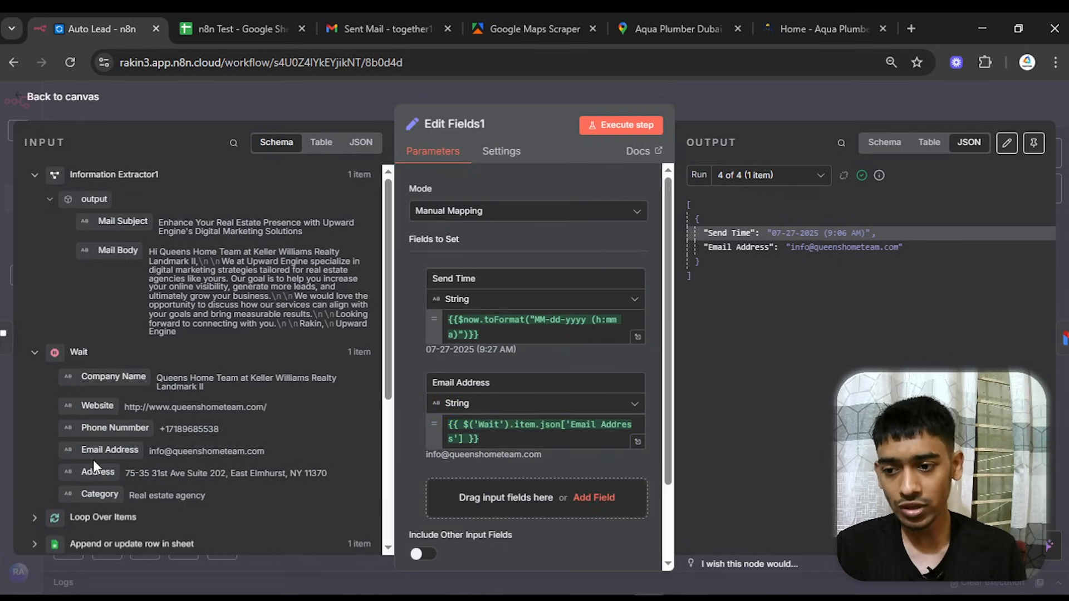
drag(97, 449, 482, 434)
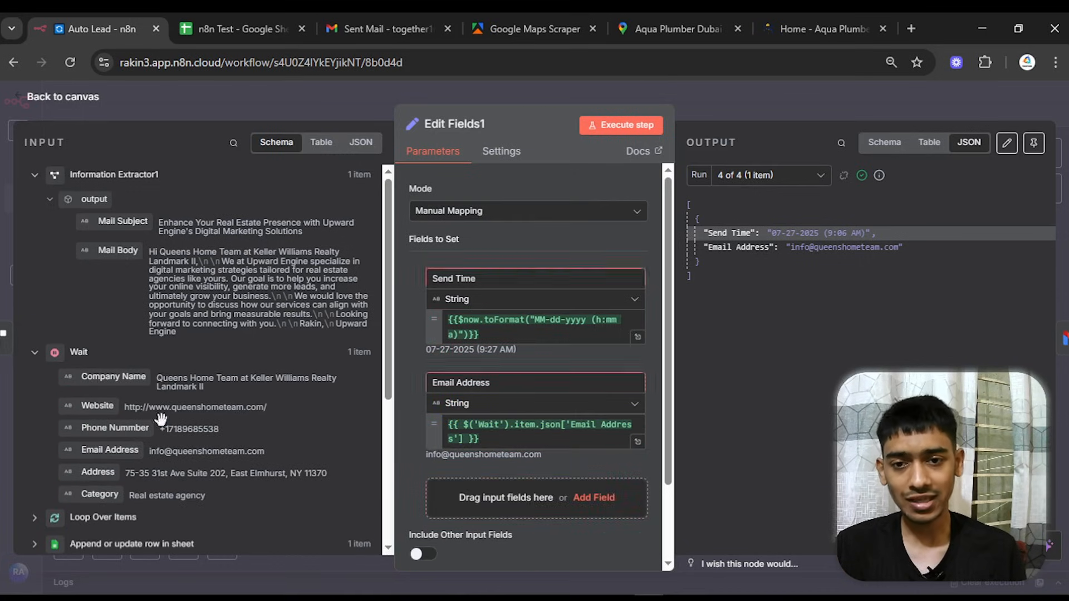
click(35, 96)
- Open the Send a message node and review its Gmail credential, resource, operation and To expression
drag(791, 289, 938, 277)
click(654, 328)
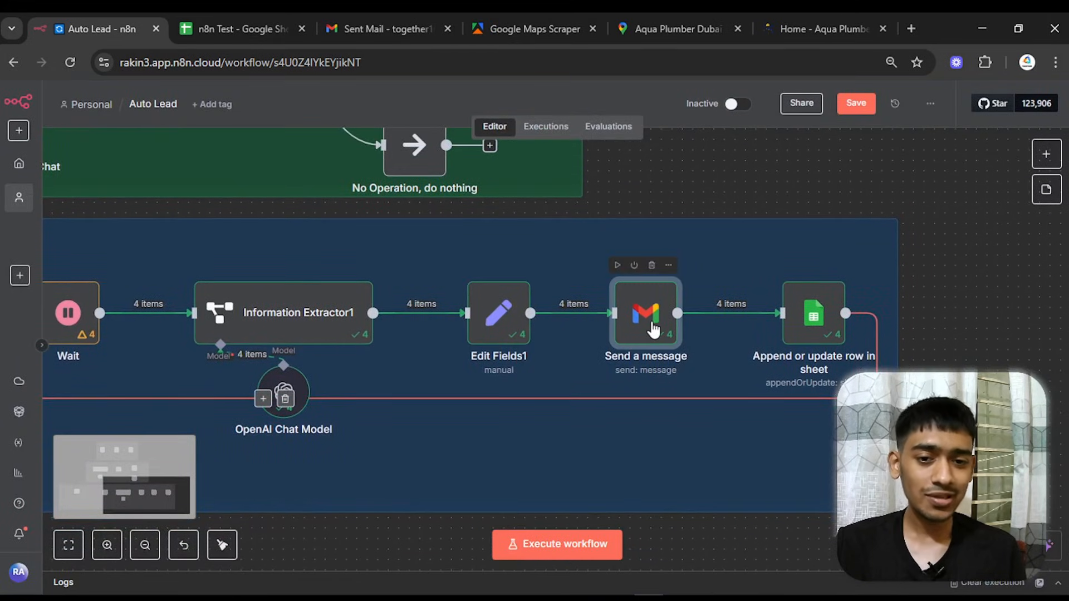
double_click(655, 328)
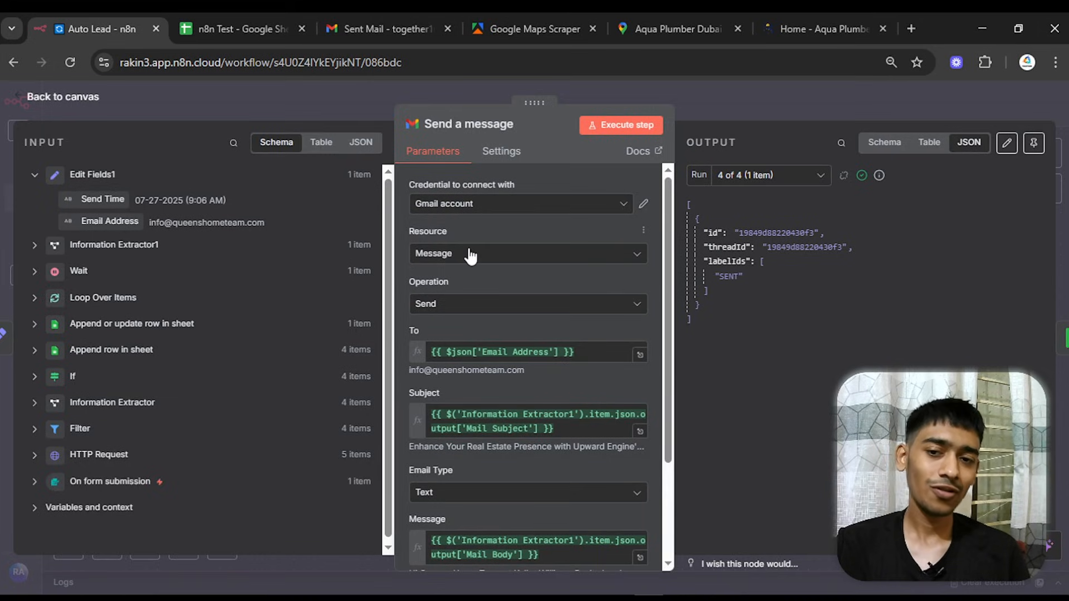
scroll(432, 302, down, 2)
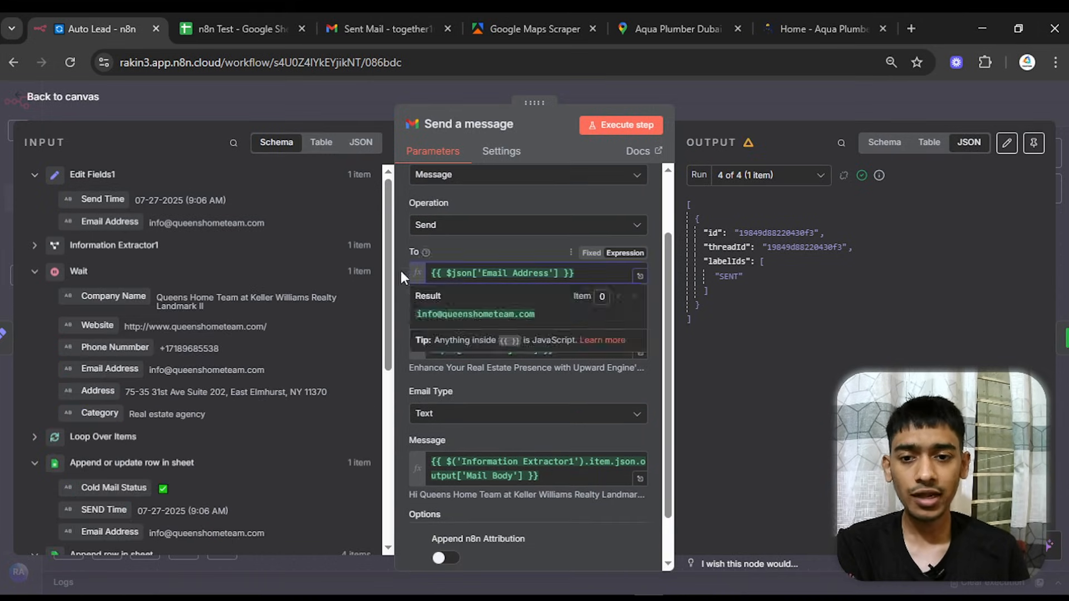
click(400, 269)
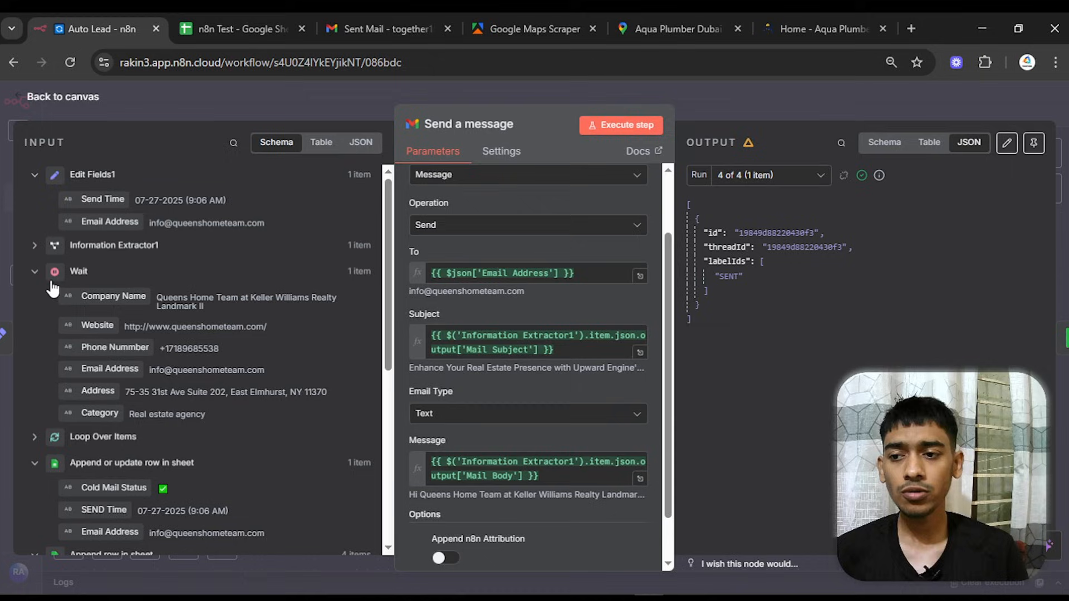
- Look through the earlier nodes' input data and match Information Extractor1's Mail Subject with the Subject expression
click(34, 272)
click(35, 272)
scroll(168, 376, down, 3)
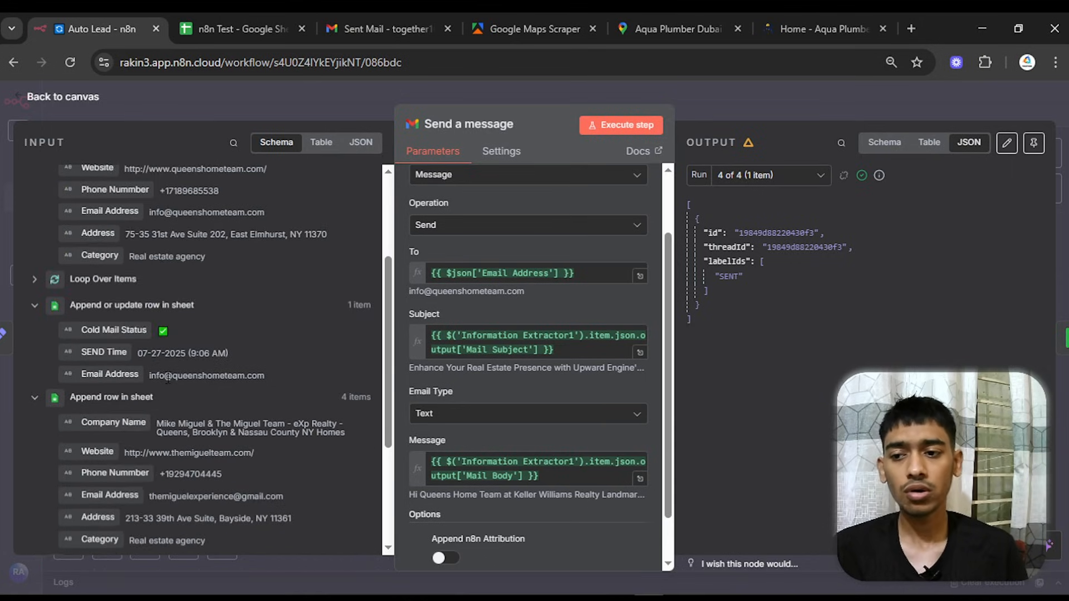
scroll(129, 436, down, 3)
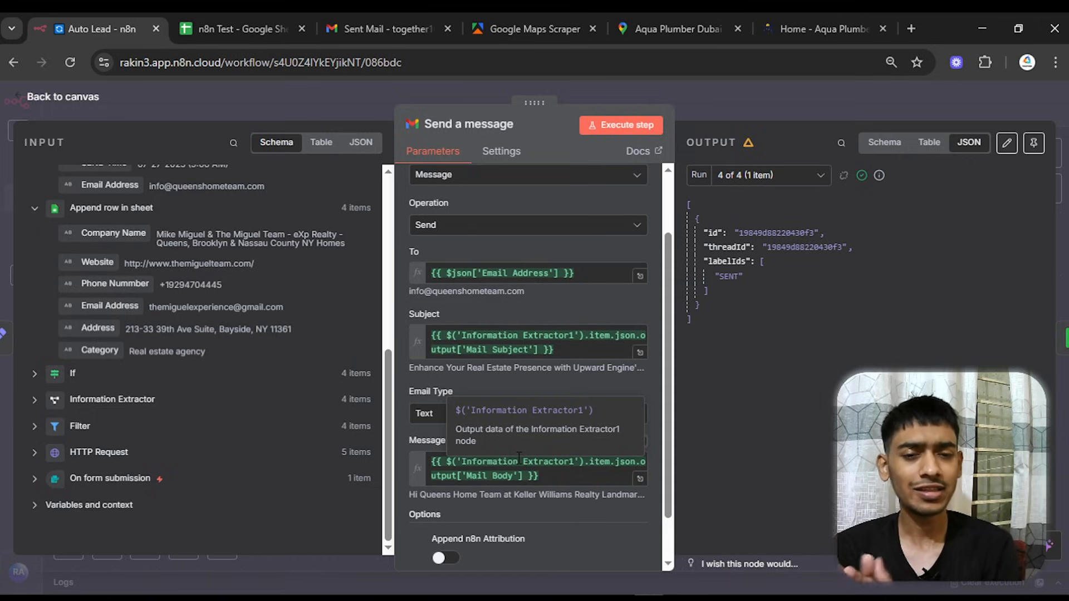
scroll(223, 350, up, 6)
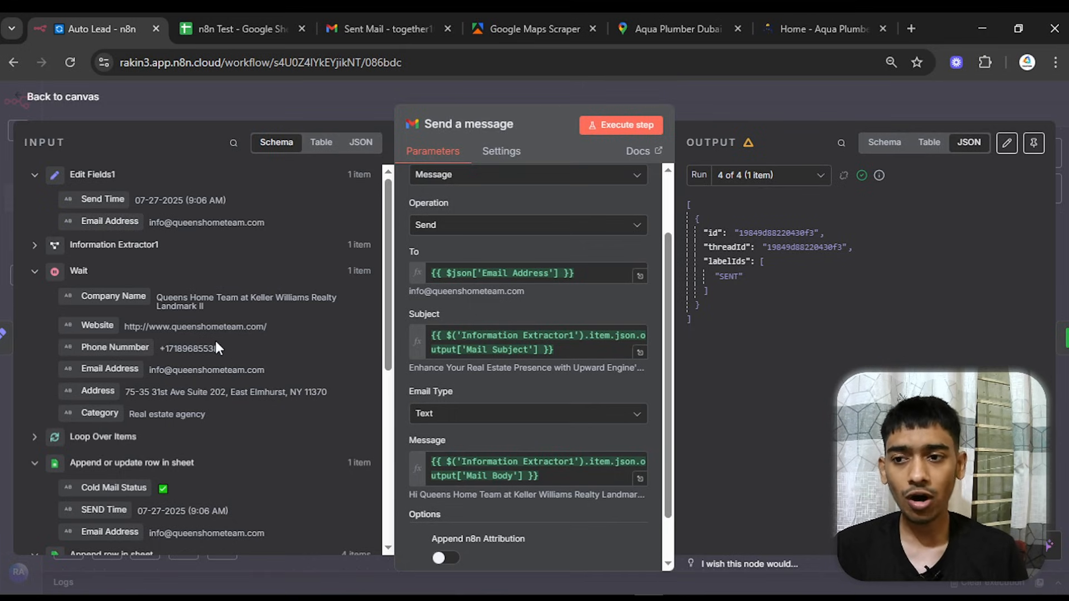
click(34, 244)
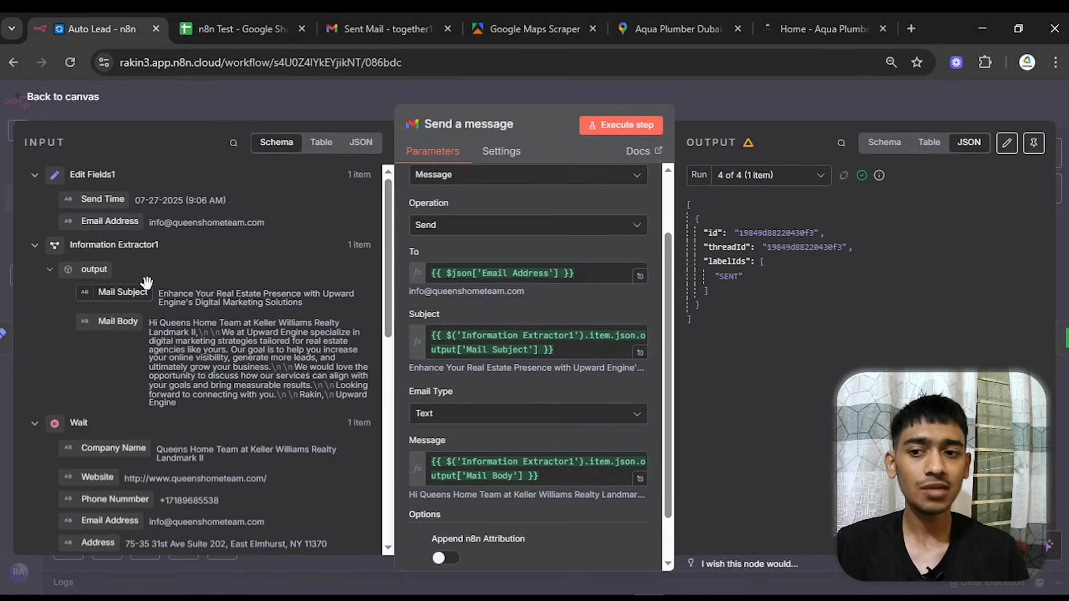
drag(109, 292, 478, 350)
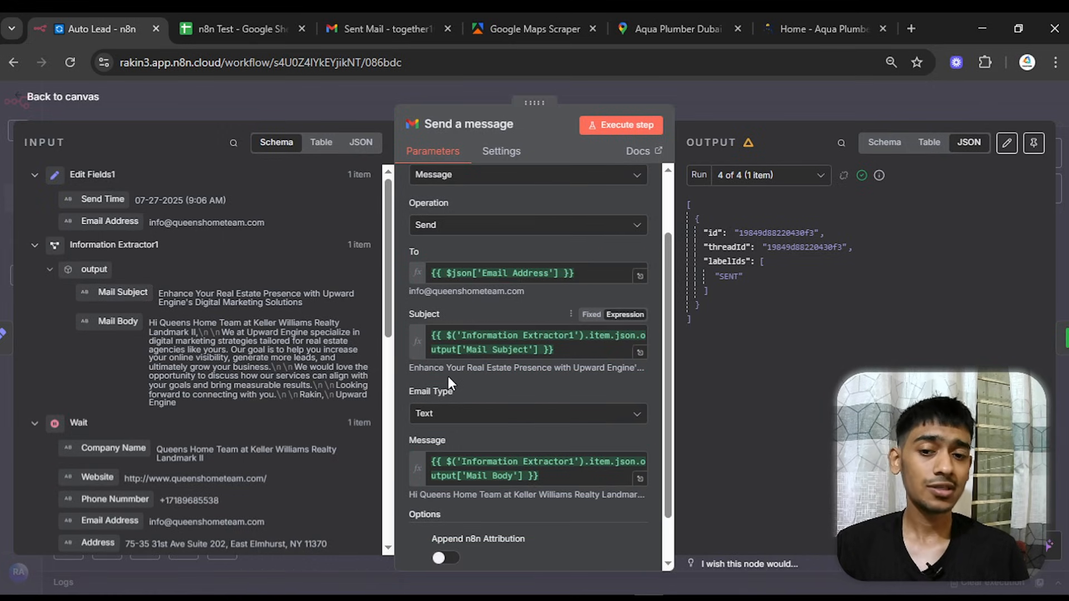
- Review the Message expression that pulls in Mail Body, including its result preview
scroll(488, 390, down, 1)
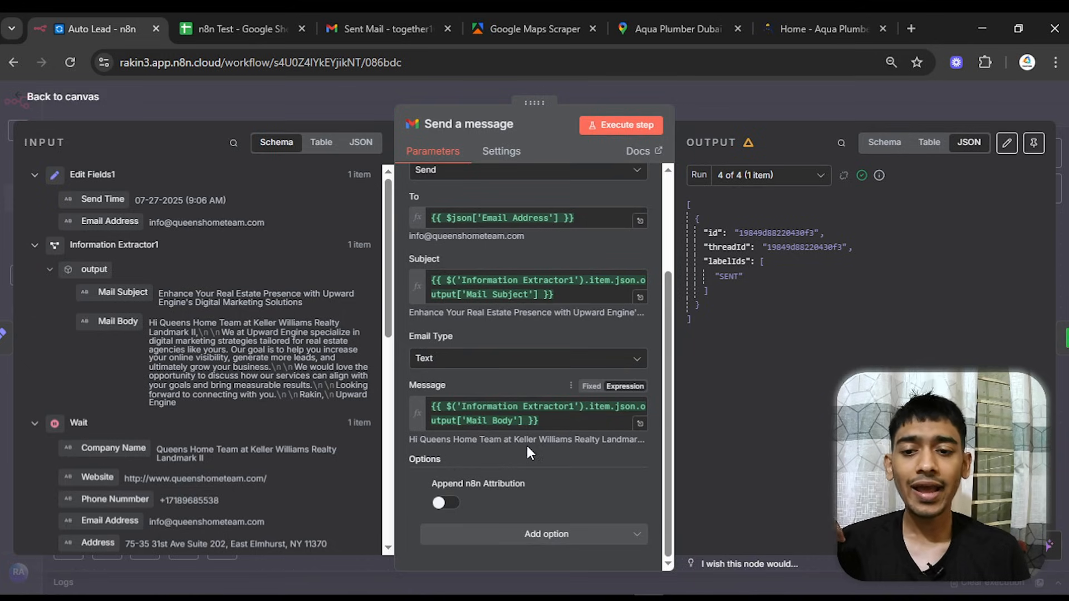
drag(537, 423, 440, 407)
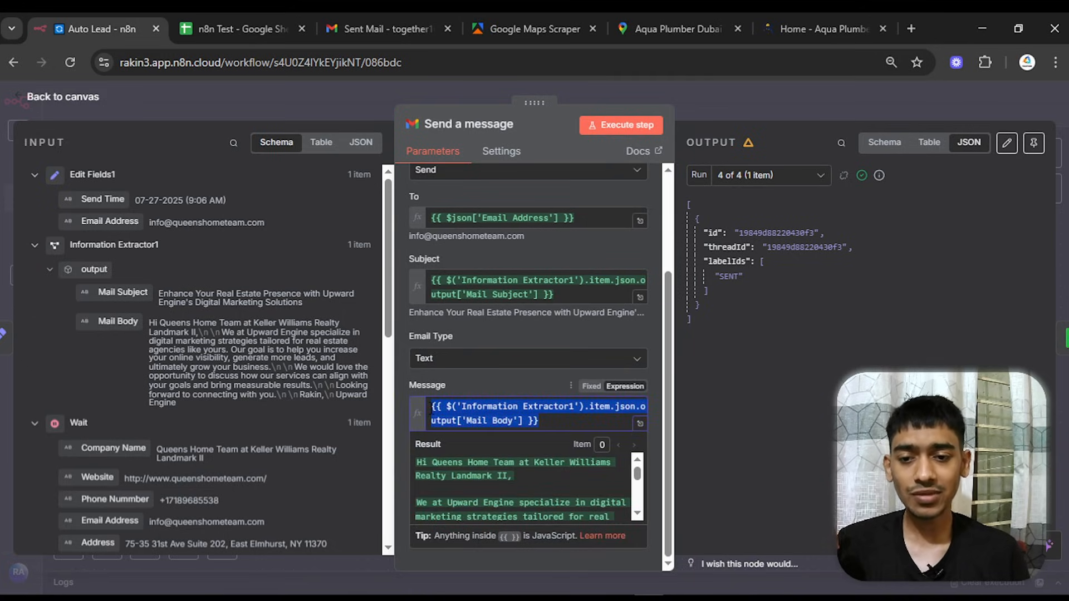
click(406, 398)
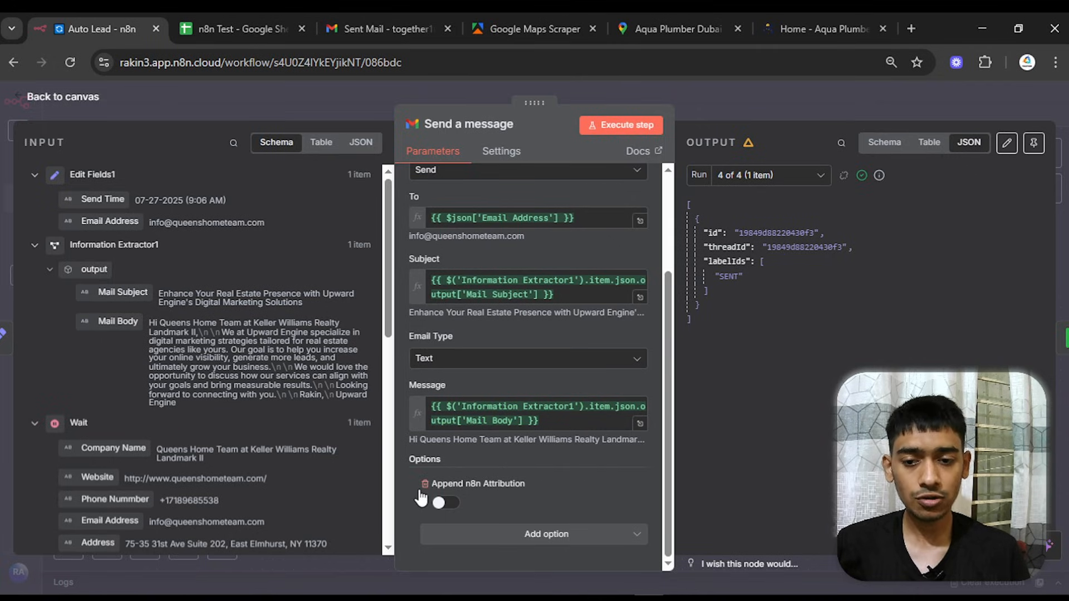
- Add the Append n8n Attribution option to the Send a message node, switch it off, and close the node
click(501, 534)
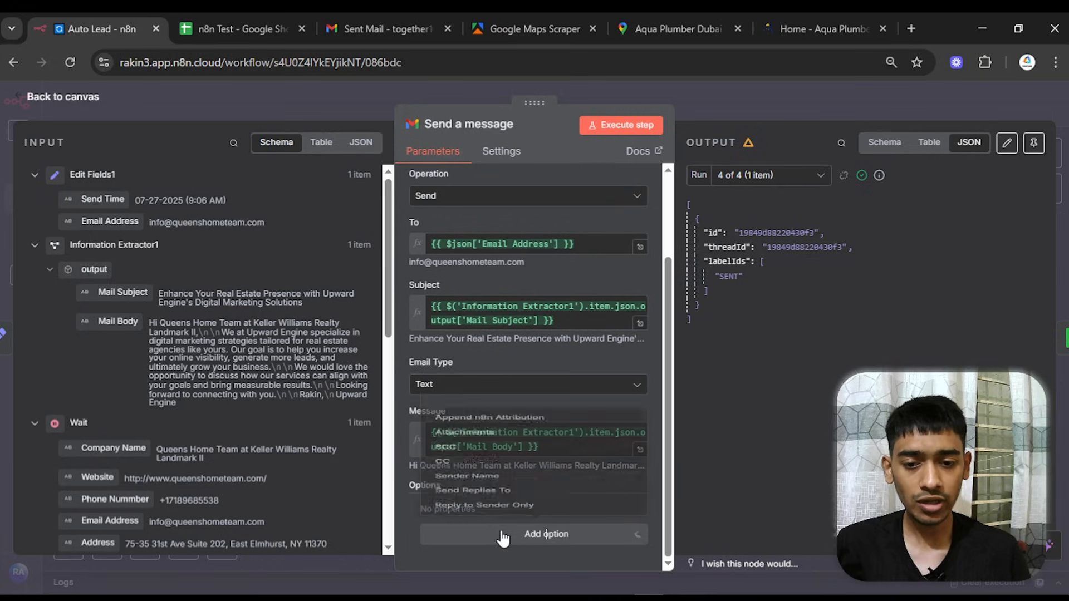
click(479, 354)
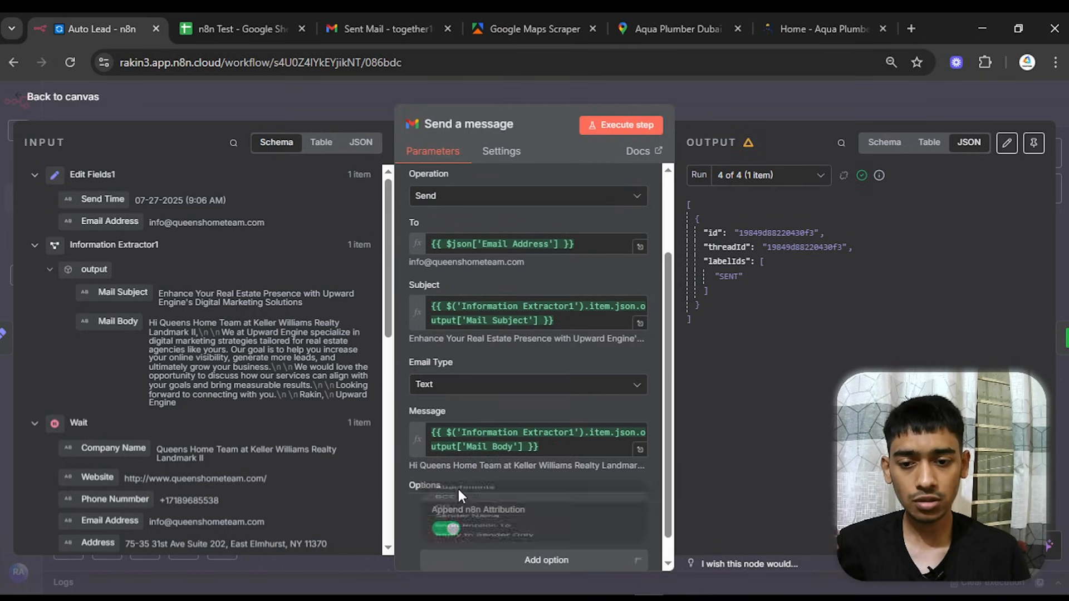
click(456, 532)
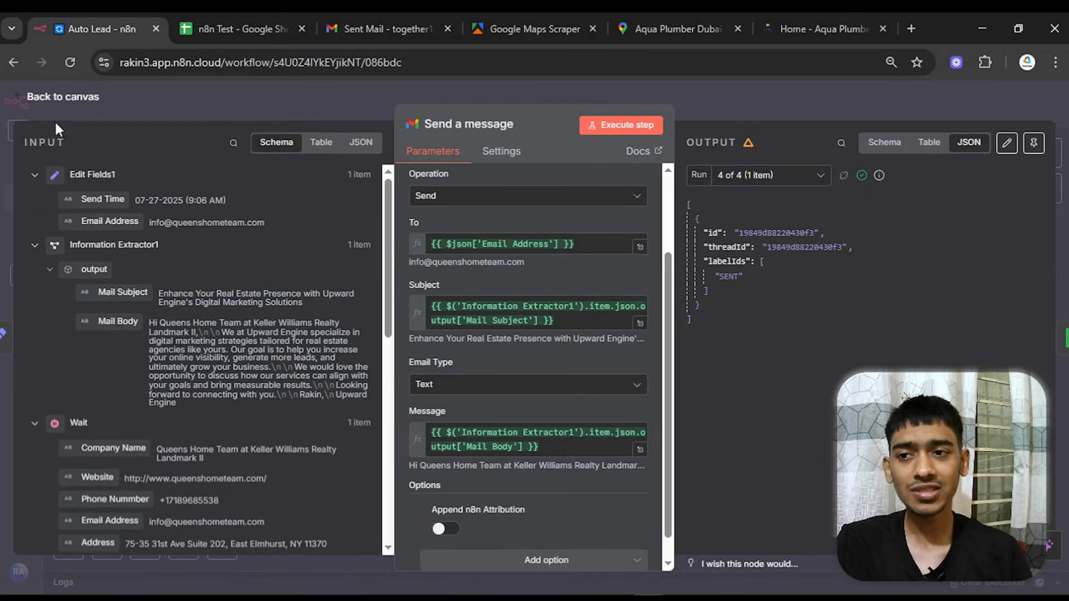
click(60, 103)
- Open the Append or update row in sheet node and review its credential, operation, document, sheet and column mapping settings
scroll(908, 270, down, 3)
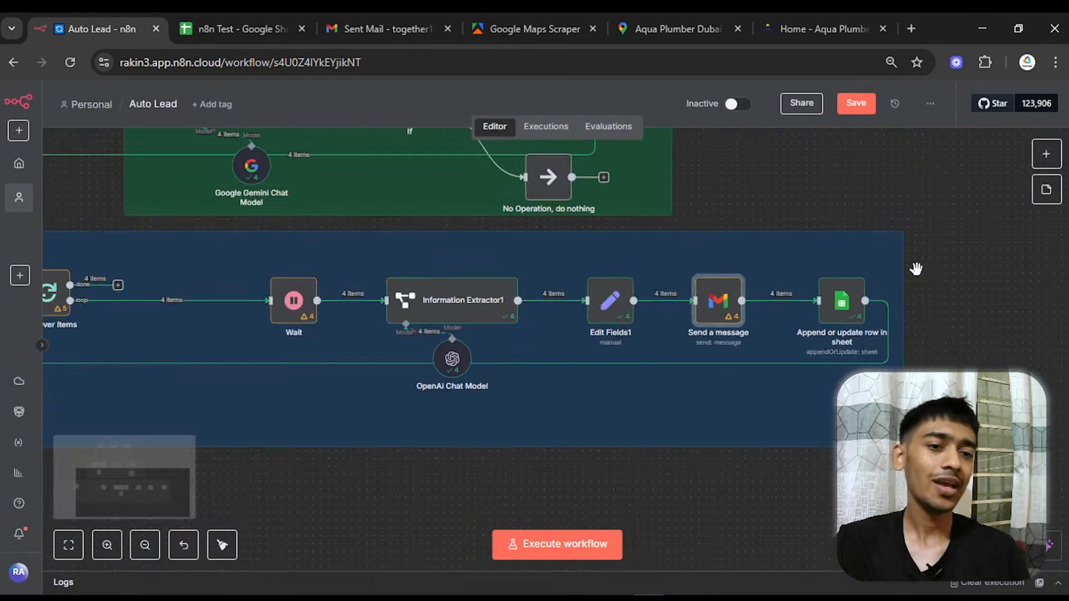
drag(955, 274, 806, 264)
scroll(779, 274, up, 3)
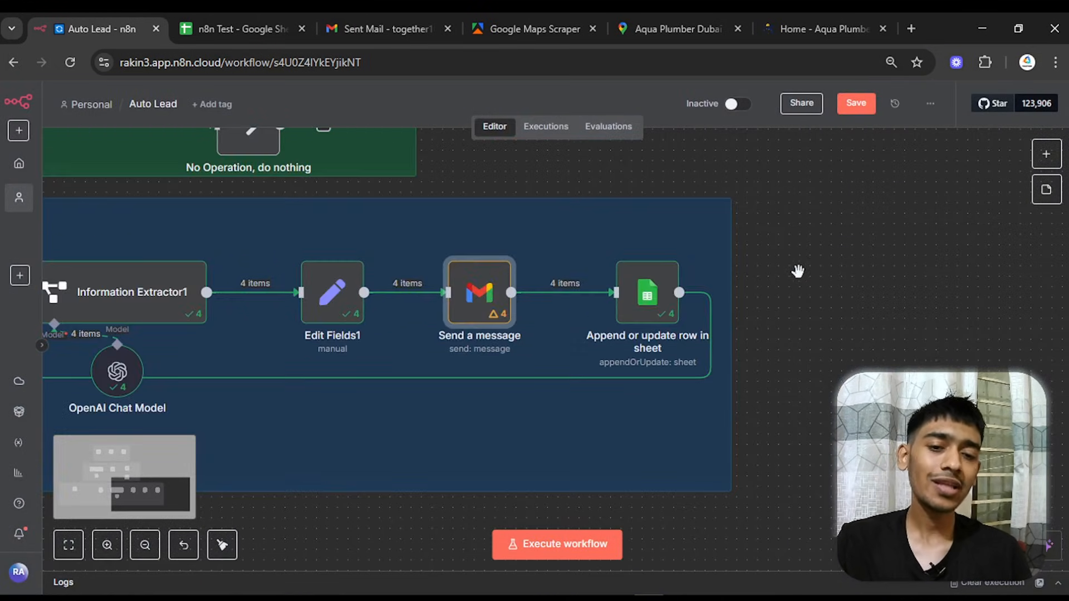
double_click(636, 306)
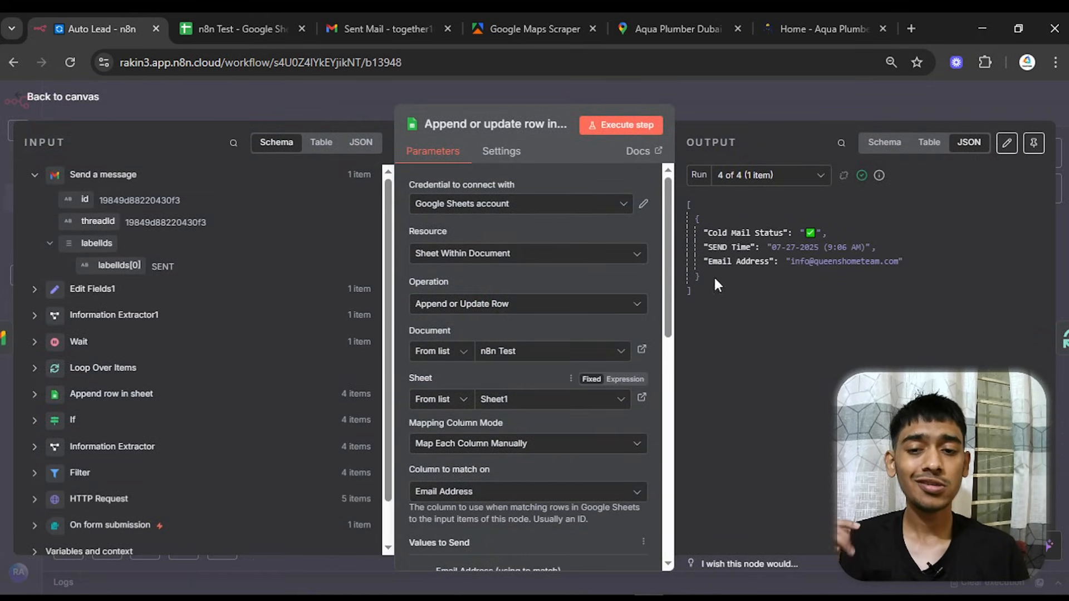
scroll(573, 287, down, 2)
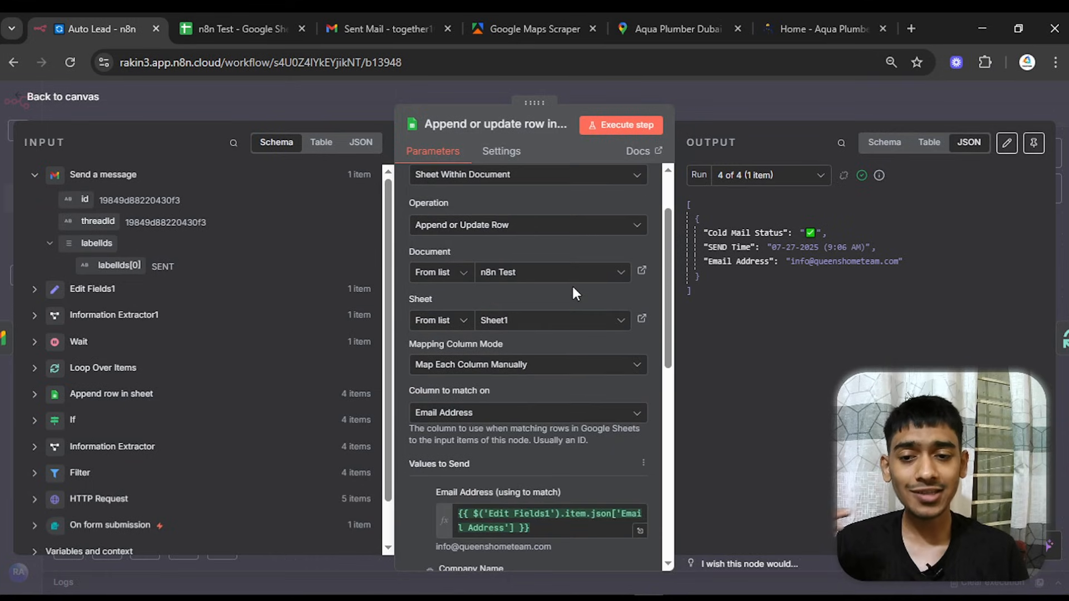
- Review the Email Address expression used for matching and the remaining columns under Values to Send, including Cold Mail Status
scroll(574, 295, down, 3)
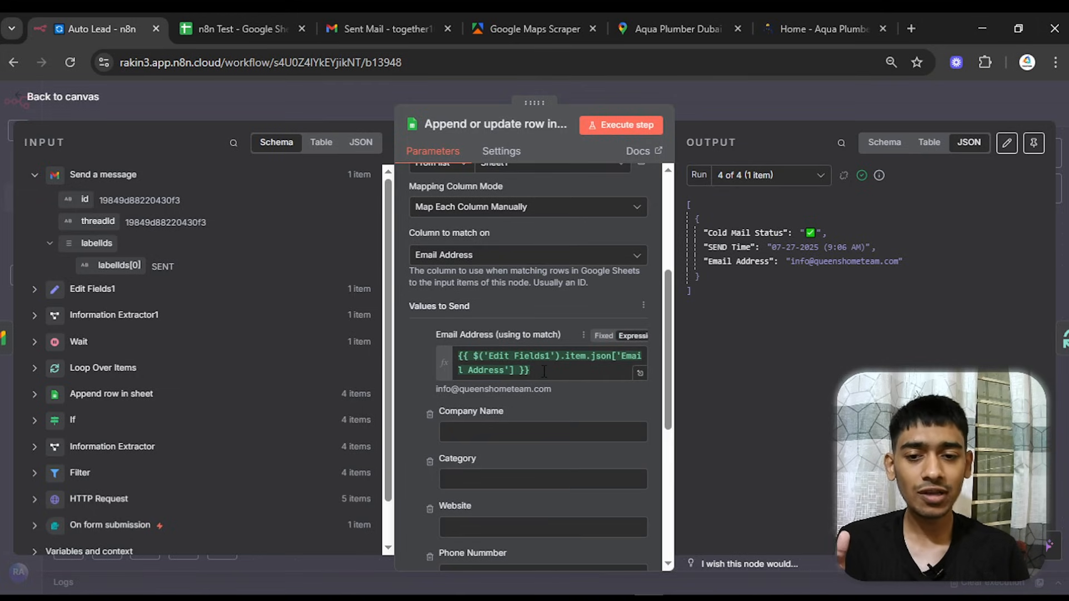
drag(544, 372, 463, 356)
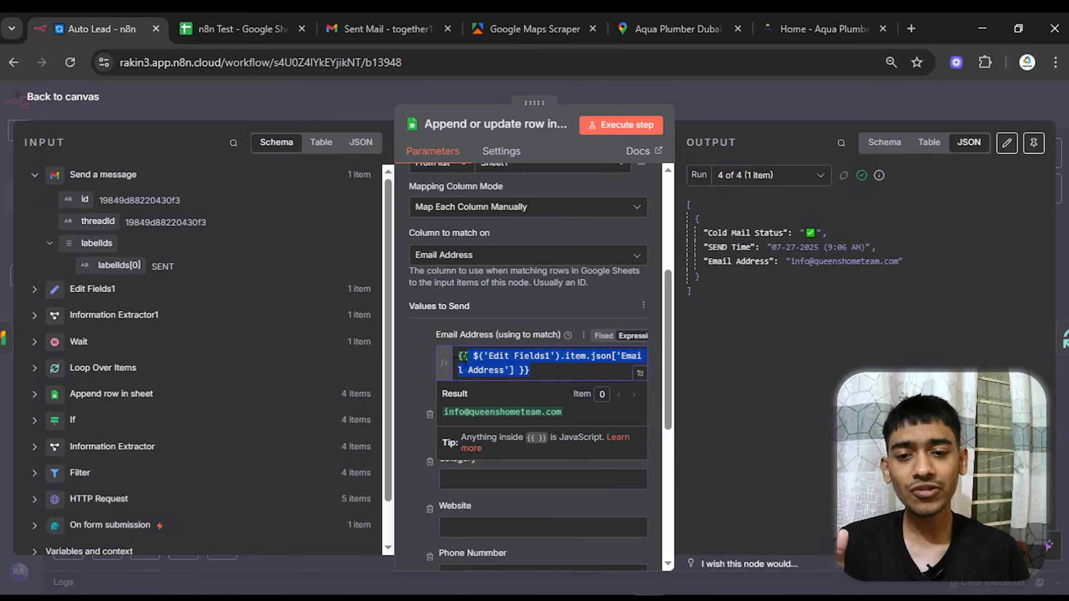
click(399, 332)
scroll(419, 342, down, 3)
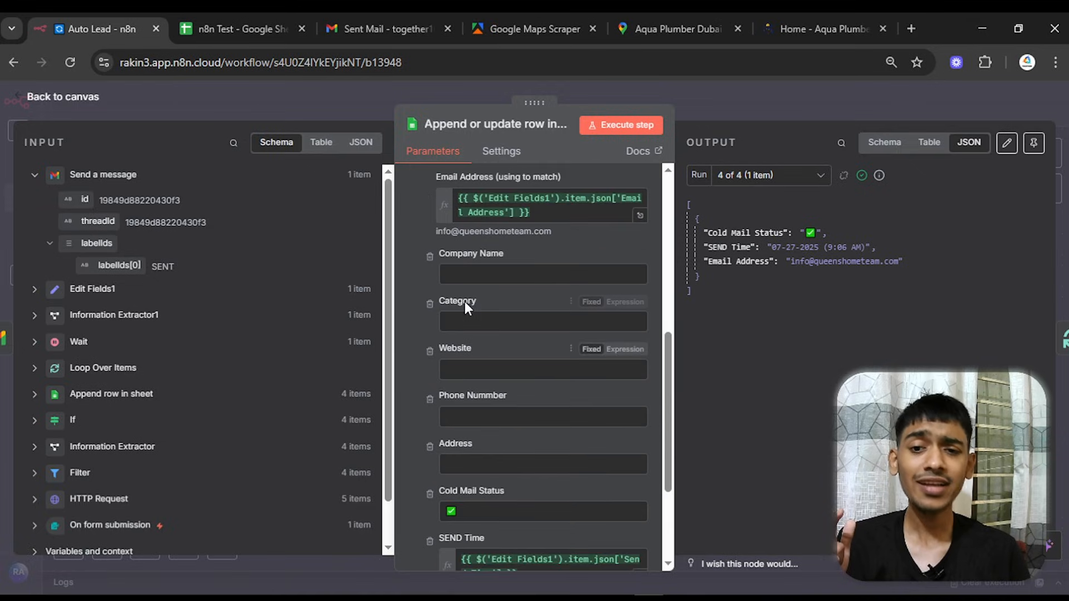
scroll(401, 443, down, 3)
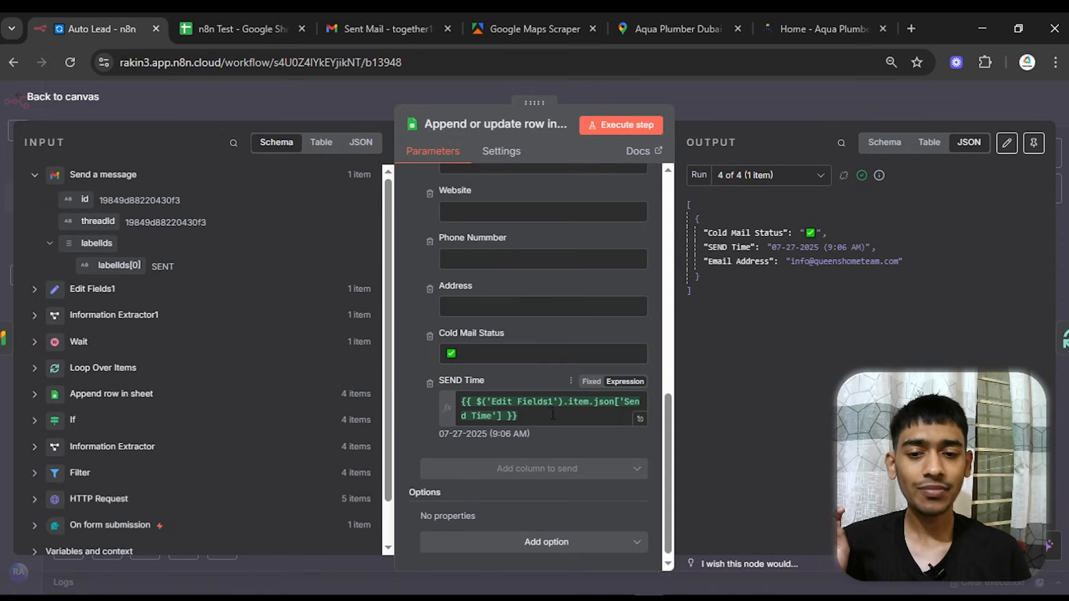
- Compare the SEND Time expression with the Send Time and Email Address inputs from Edit Fields1, then close the node
drag(520, 417, 170, 306)
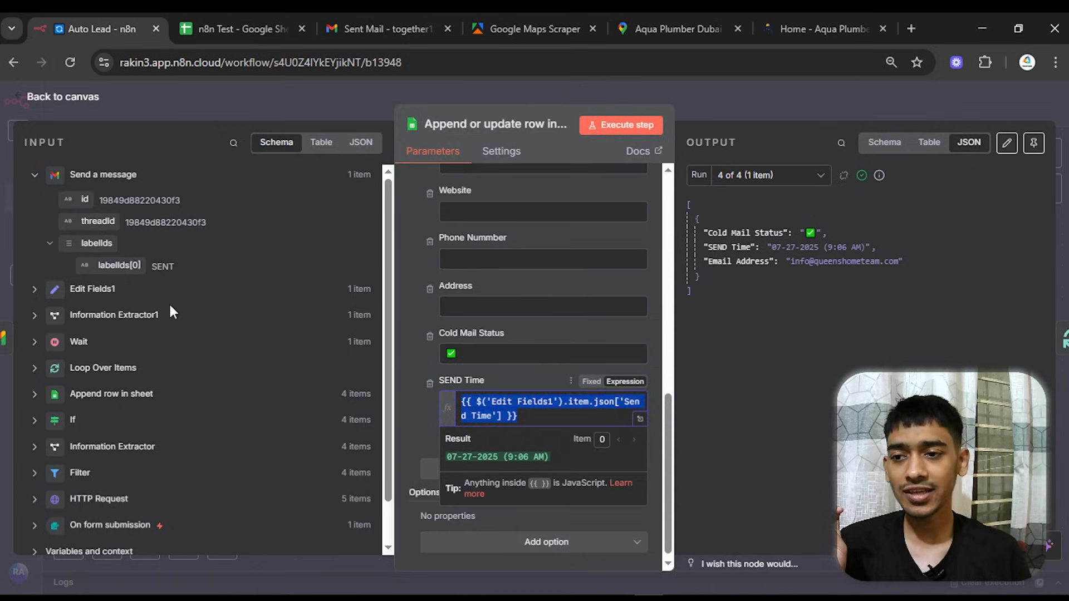
click(34, 288)
drag(76, 309, 202, 338)
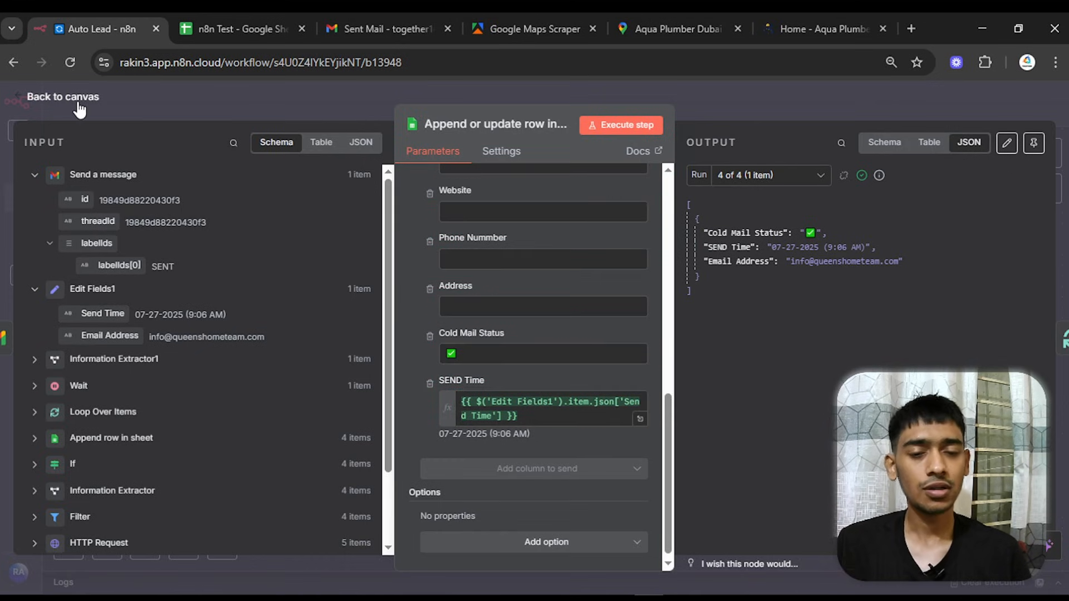
click(62, 94)
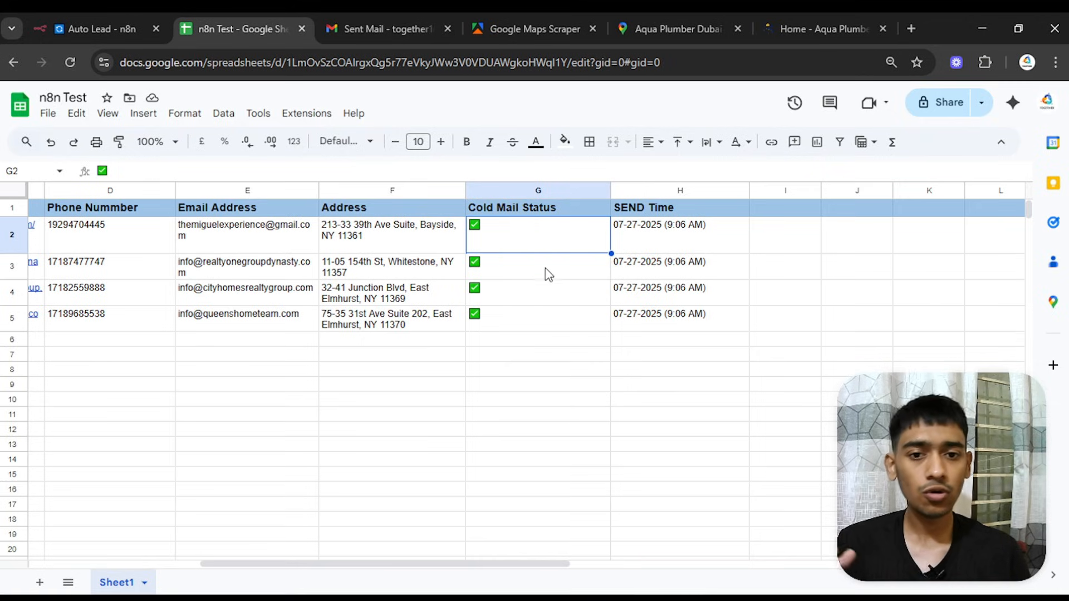
- Check the Cold Mail Status and SEND Time columns in the n8n Test sheet against the node's mapped values in n8n
click(676, 246)
click(98, 28)
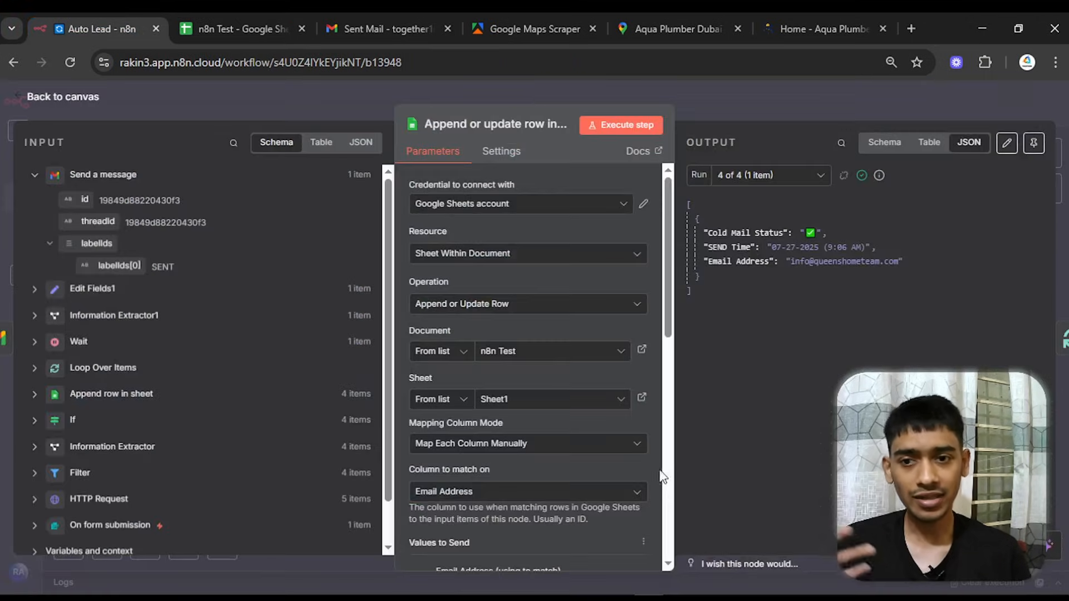
scroll(569, 382, down, 10)
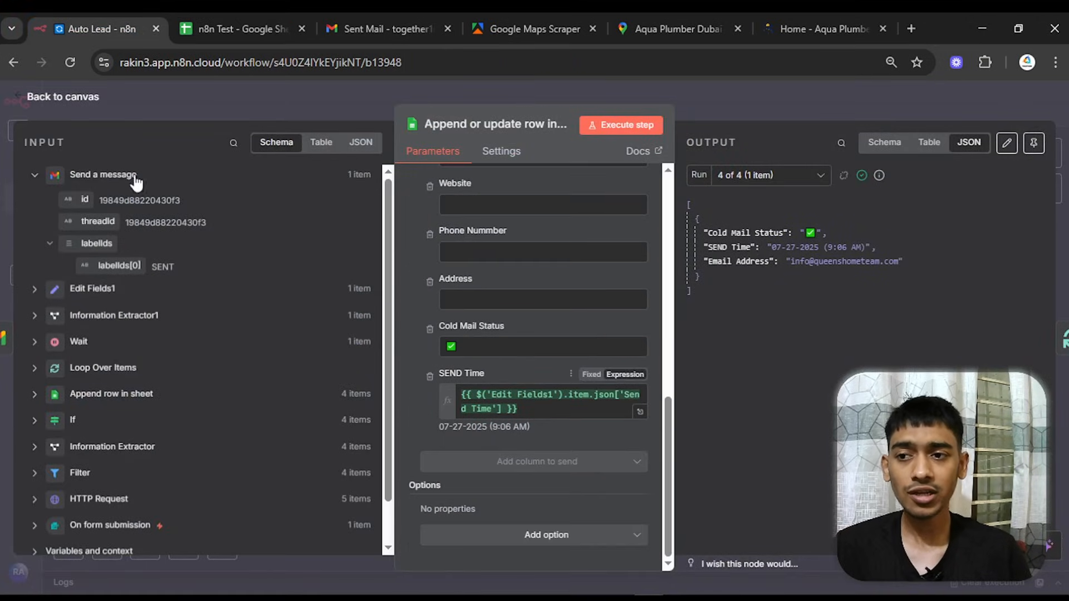
click(84, 96)
- Look over the whole workflow on the canvas and follow the Email Send loop's execution from node to node
scroll(700, 507, down, 5)
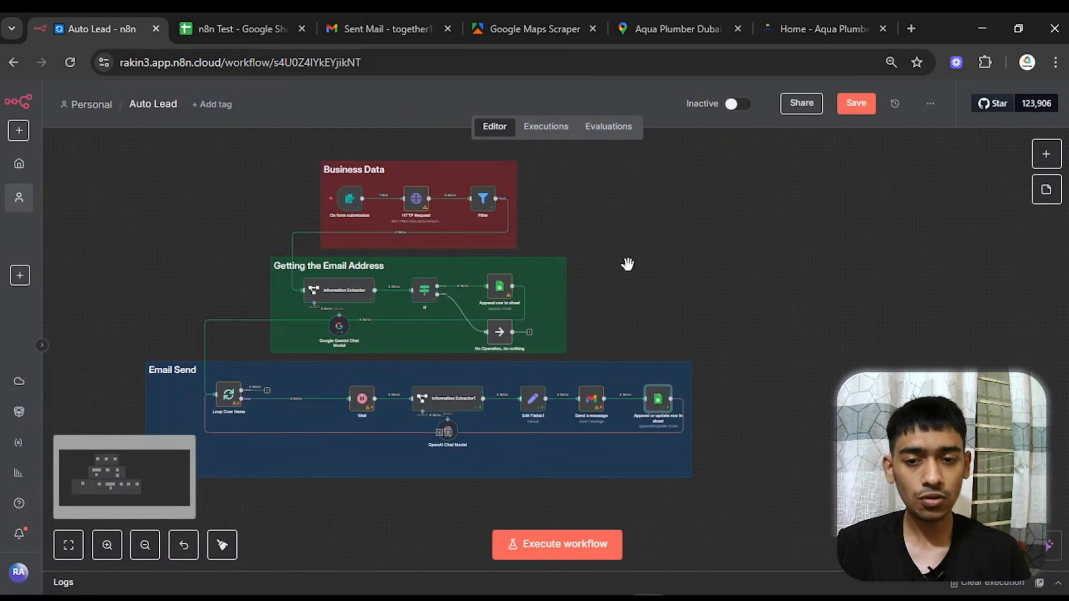
drag(628, 265, 846, 277)
scroll(896, 186, down, 3)
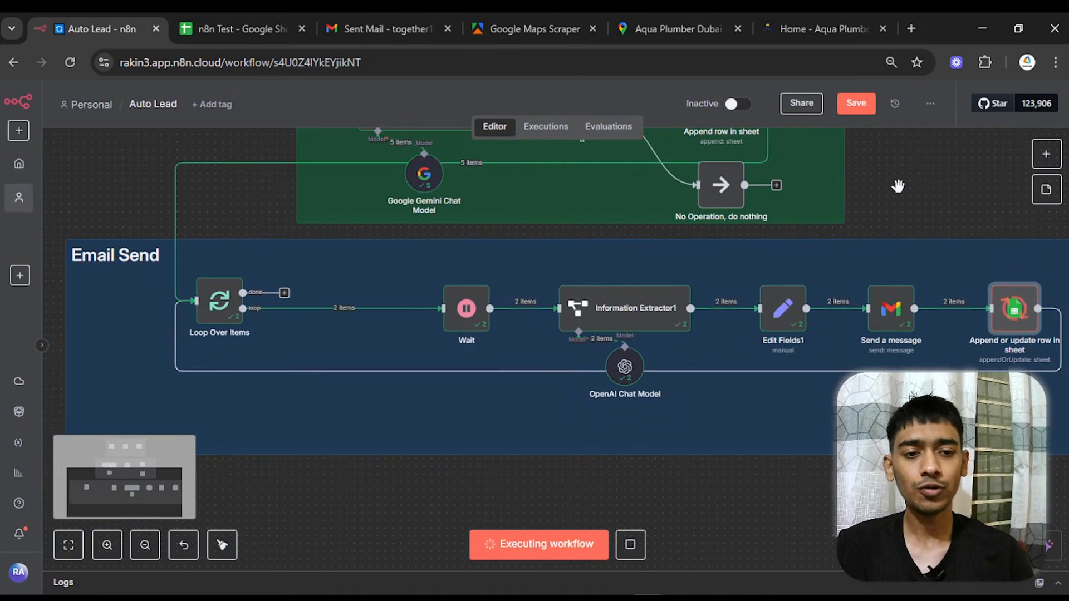
drag(898, 186, 876, 188)
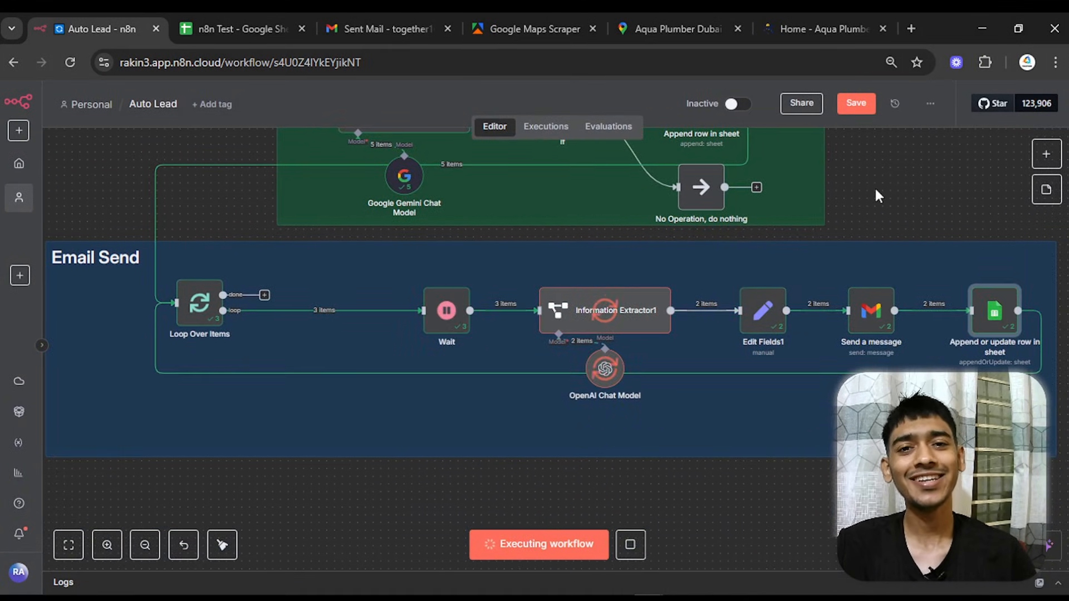